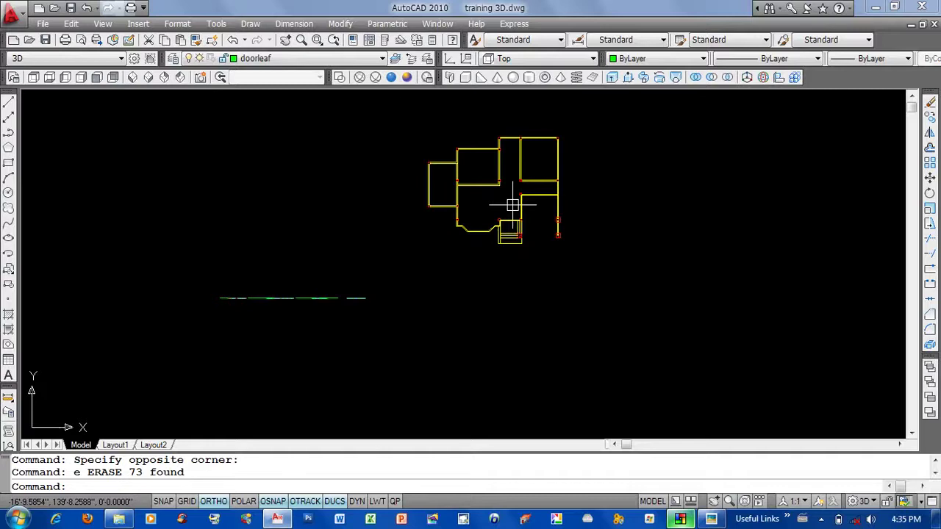
Pan and zoom over the traced floor plans, then bring up first floor plan.jpg.
{"action": "middle_click_drag", "start_coordinate": [512, 205], "coordinate": [527, 206]}
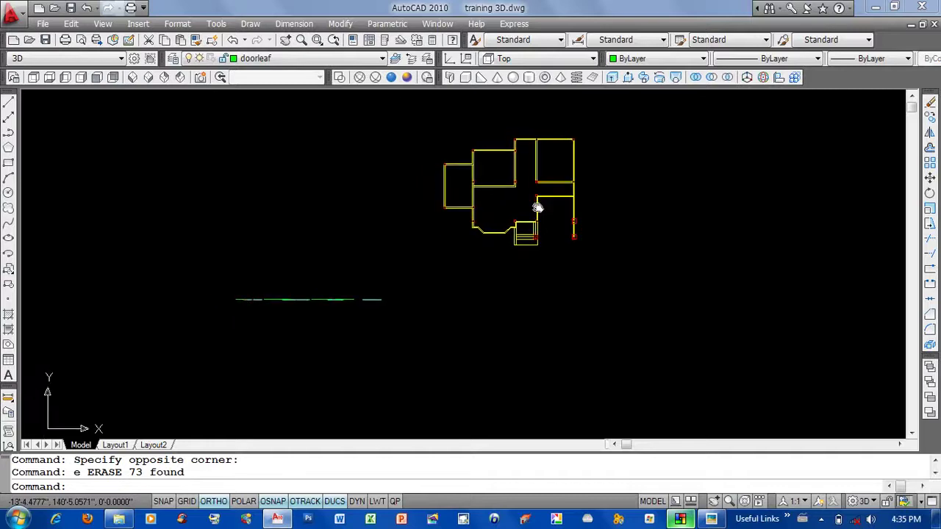
{"action": "middle_click_drag", "start_coordinate": [448, 274], "coordinate": [407, 294]}
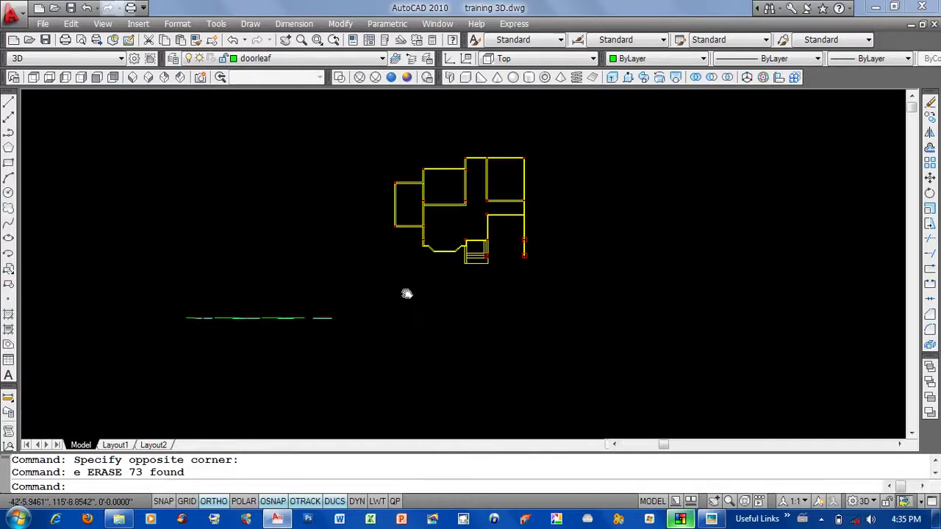
{"action": "scroll", "coordinate": [406, 294], "scroll_direction": "down", "scroll_amount": 2}
{"action": "middle_click_drag", "start_coordinate": [507, 397], "coordinate": [511, 343]}
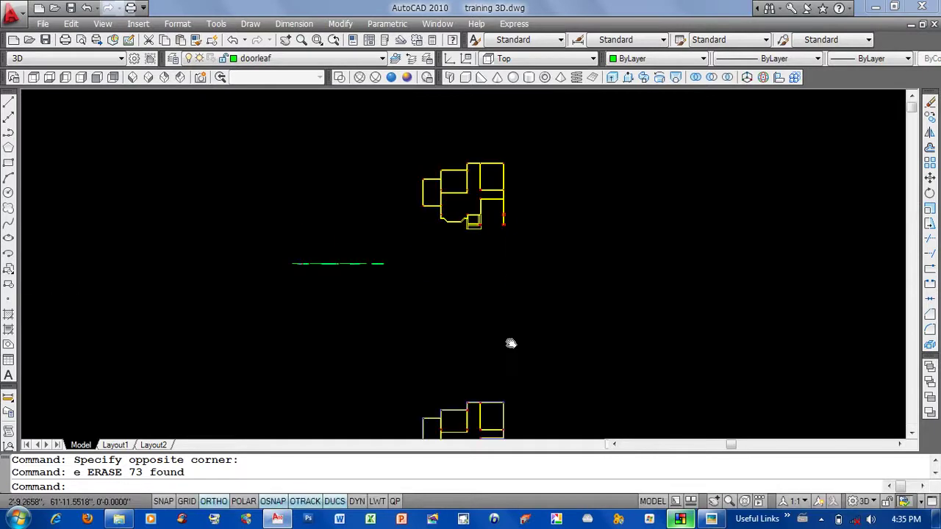
{"action": "scroll", "coordinate": [504, 161], "scroll_direction": "up", "scroll_amount": 3}
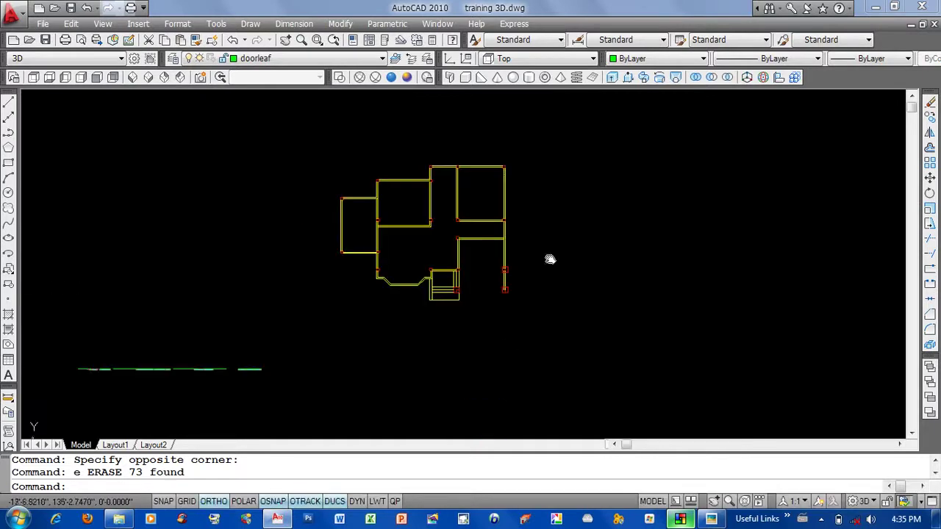
{"action": "middle_click_drag", "start_coordinate": [504, 147], "coordinate": [470, 168]}
{"action": "left_click", "coordinate": [710, 519]}
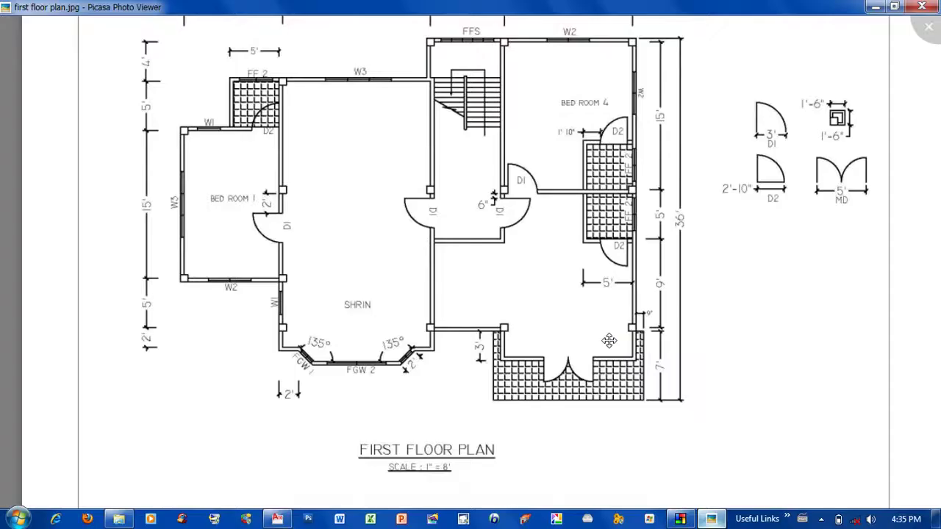
Browse elevation.jpg and ground floor plan.jpg in Picasa, then return to training 3D.dwg.
{"action": "left_click", "coordinate": [454, 497]}
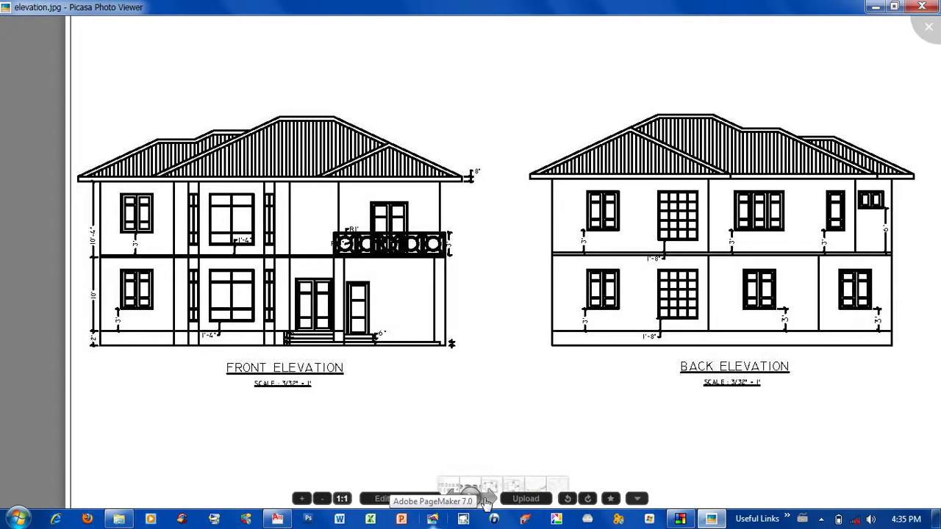
{"action": "left_click", "coordinate": [487, 501]}
{"action": "left_click", "coordinate": [487, 501]}
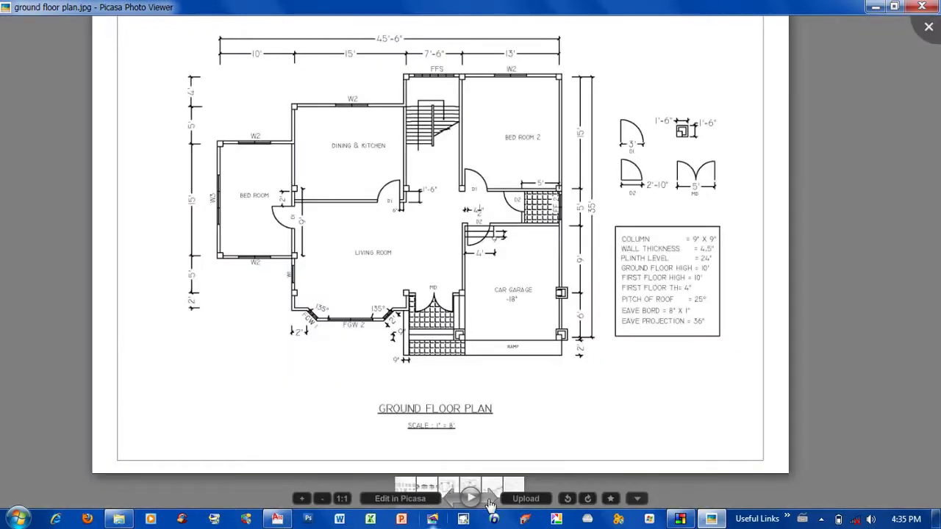
{"action": "left_click", "coordinate": [453, 500]}
{"action": "mouse_move", "coordinate": [680, 519]}
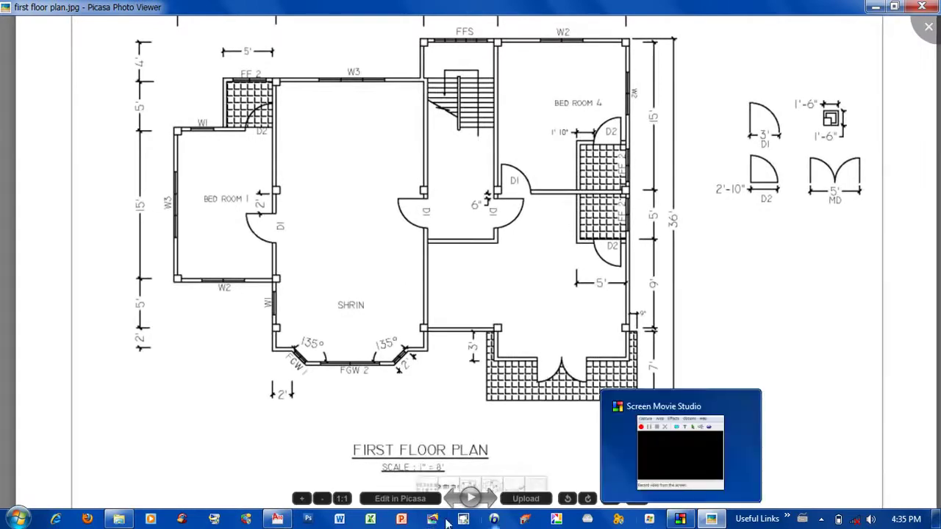
{"action": "left_click", "coordinate": [303, 474]}
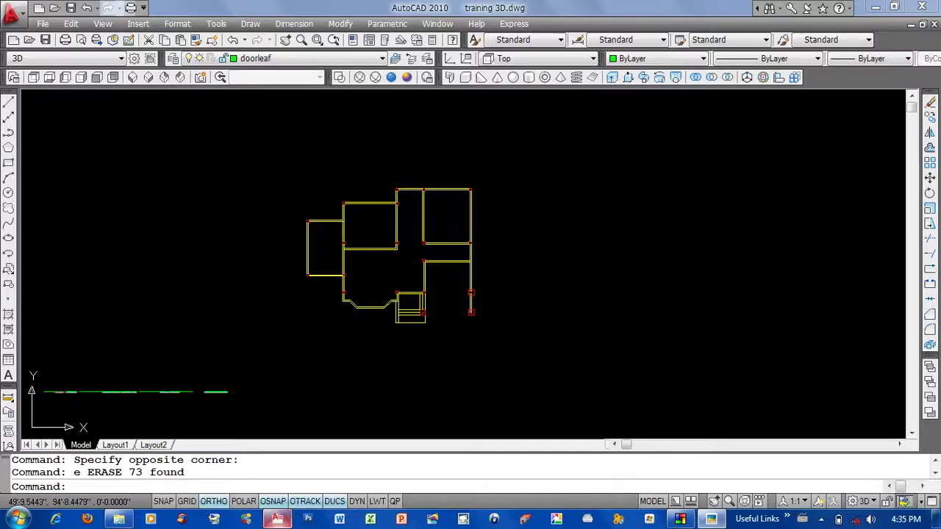
Copy the whole floor plan to the right with CO.
{"action": "middle_click_drag", "start_coordinate": [571, 233], "coordinate": [529, 248]}
{"action": "type", "text": "c"}
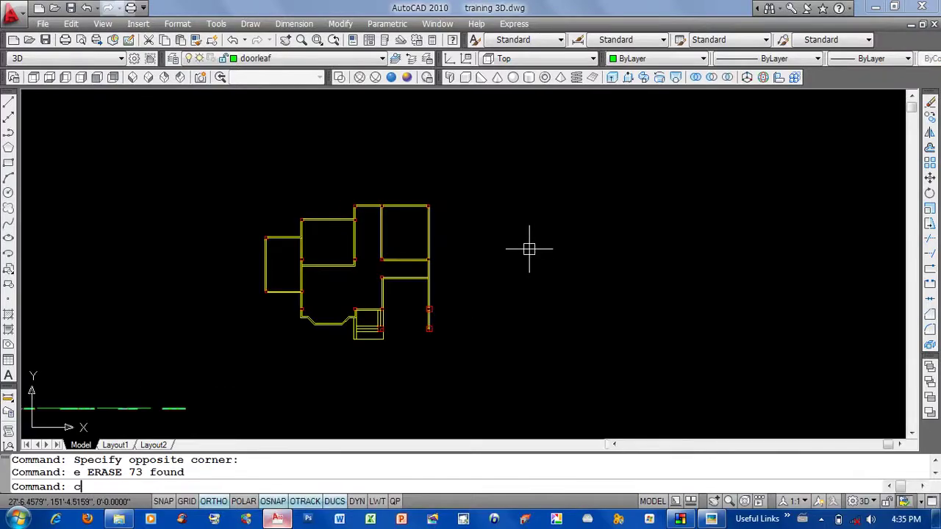
{"action": "type", "text": "o"}
{"action": "key", "text": "Return"}
{"action": "left_click", "coordinate": [473, 170]}
{"action": "left_click", "coordinate": [327, 341]}
{"action": "key", "text": "Return"}
{"action": "left_click", "coordinate": [304, 141]}
{"action": "left_click", "coordinate": [559, 141]}
{"action": "key", "text": "Return"}
Erase the stairs from the copied plan.
{"action": "mouse_move", "coordinate": [666, 334]}
{"action": "middle_mouse_down"}
{"action": "mouse_move", "coordinate": [615, 299]}
{"action": "mouse_move", "coordinate": [607, 246]}
{"action": "middle_mouse_up"}
{"action": "scroll", "coordinate": [615, 299], "scroll_direction": "up", "scroll_amount": 3}
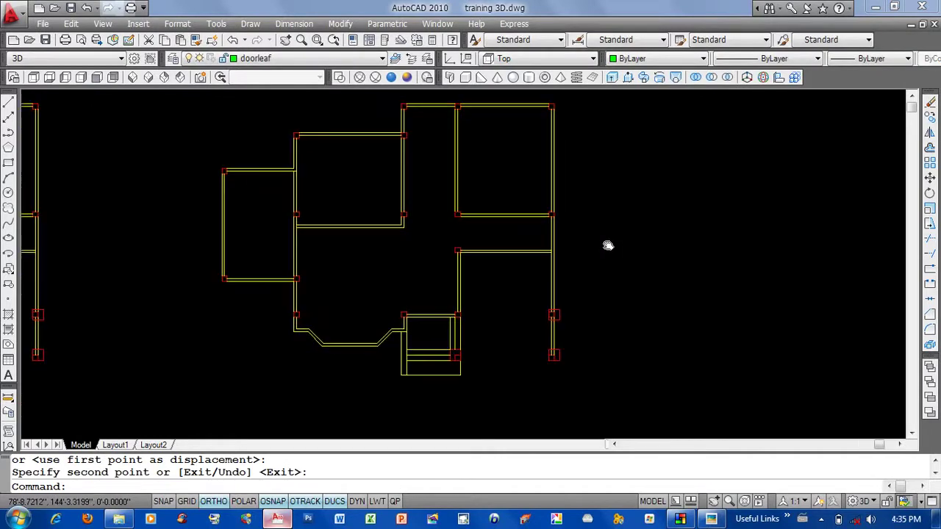
{"action": "left_click", "coordinate": [483, 351]}
{"action": "left_click", "coordinate": [394, 407]}
{"action": "type", "text": "e"}
{"action": "key", "text": "Return"}
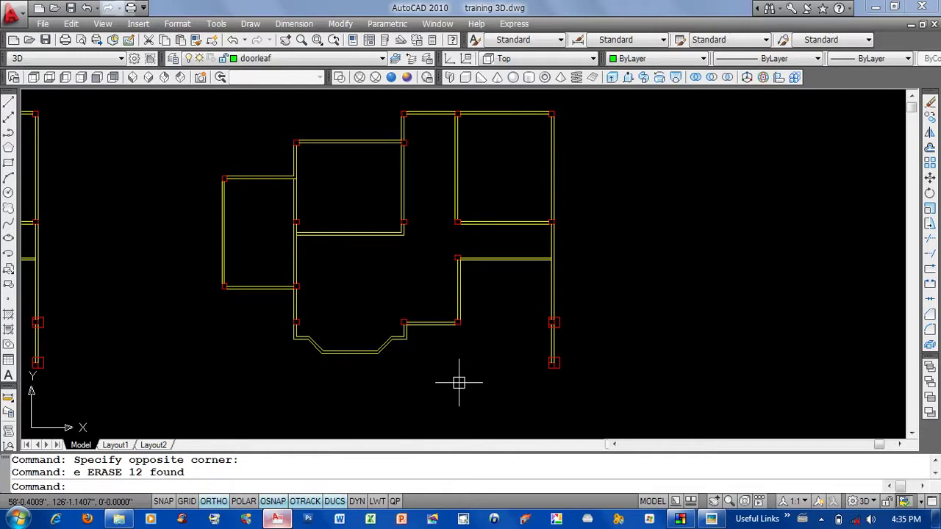
Erase the two lower-right columns from the copied plan.
{"action": "middle_click_drag", "start_coordinate": [527, 307], "coordinate": [527, 306]}
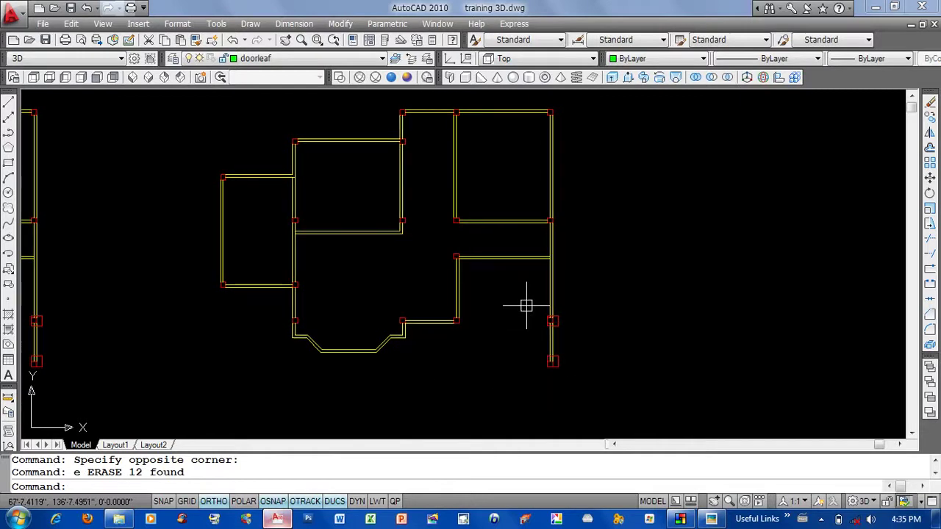
{"action": "left_click", "coordinate": [526, 305]}
{"action": "left_click", "coordinate": [596, 391]}
{"action": "type", "text": "e"}
{"action": "key", "text": "Return"}
{"action": "middle_click_drag", "start_coordinate": [602, 373], "coordinate": [580, 355]}
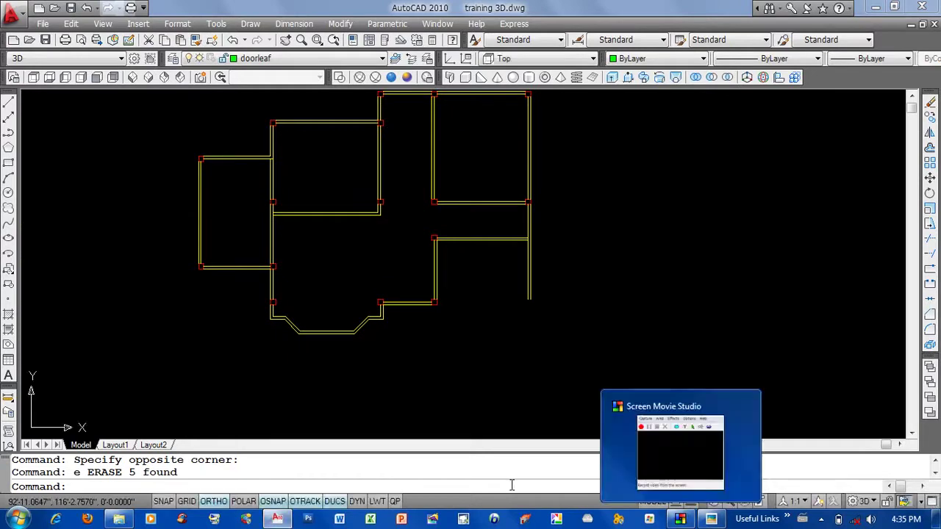
{"action": "left_click", "coordinate": [710, 519]}
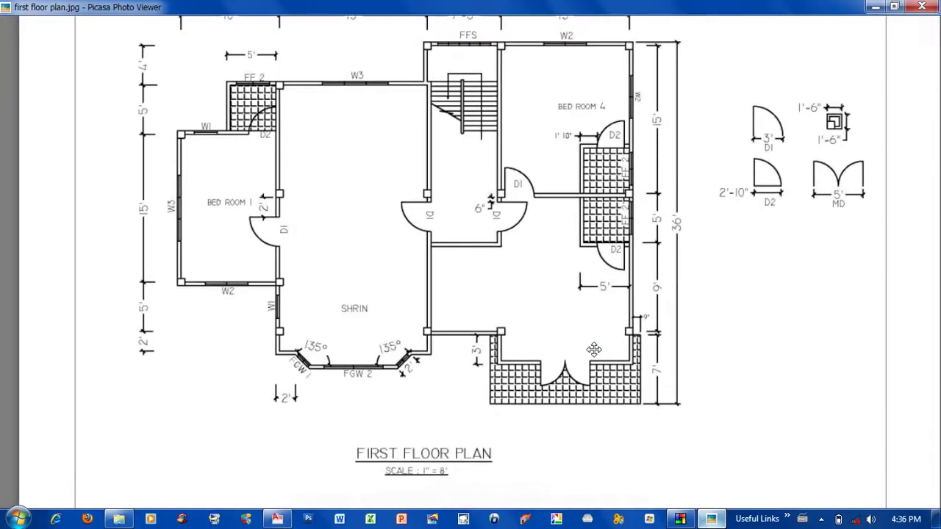
Zoom into first floor plan.jpg for a closer look, then close Picasa Photo Viewer.
{"action": "scroll", "coordinate": [593, 349], "scroll_direction": "up", "scroll_amount": 1}
{"action": "scroll", "coordinate": [594, 349], "scroll_direction": "up", "scroll_amount": 1}
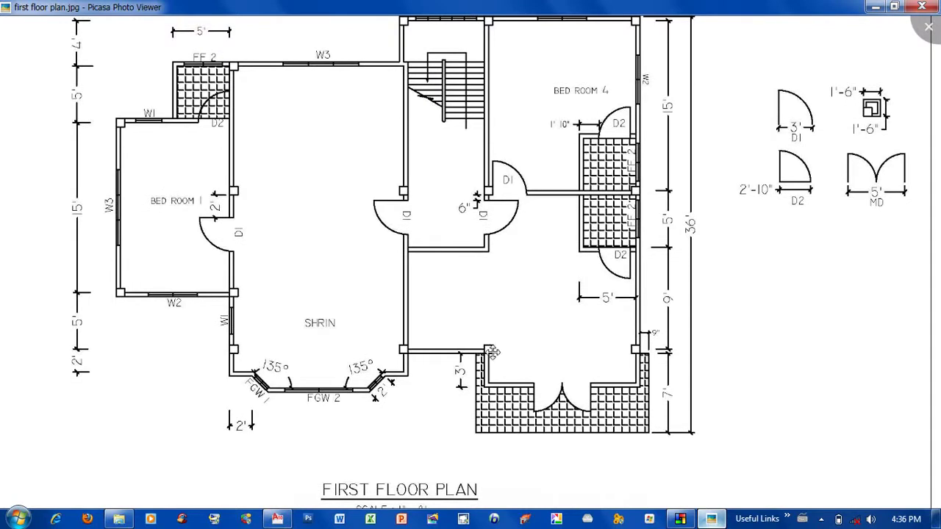
{"action": "key", "text": "Escape"}
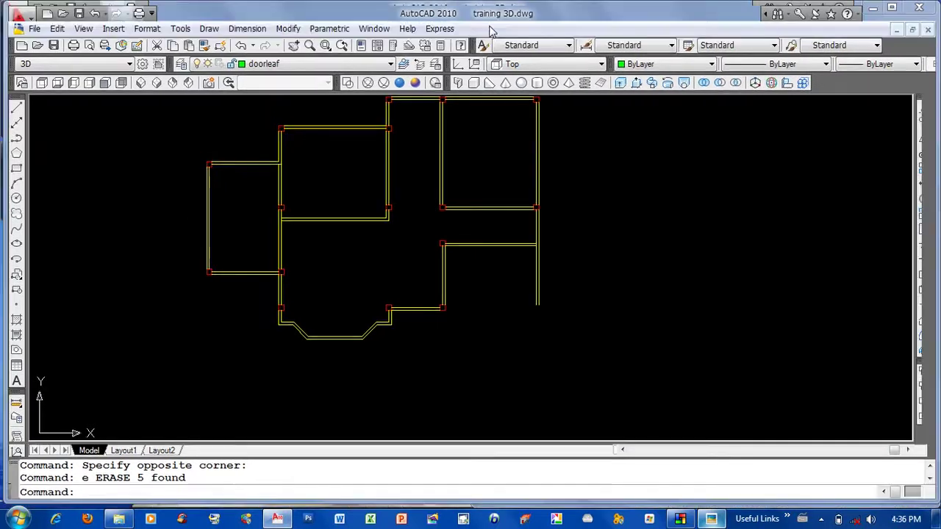
Tile the AutoCAD window left of the first floor plan image and frame the plan.
{"action": "left_click_drag", "start_coordinate": [540, 15], "coordinate": [1, 6]}
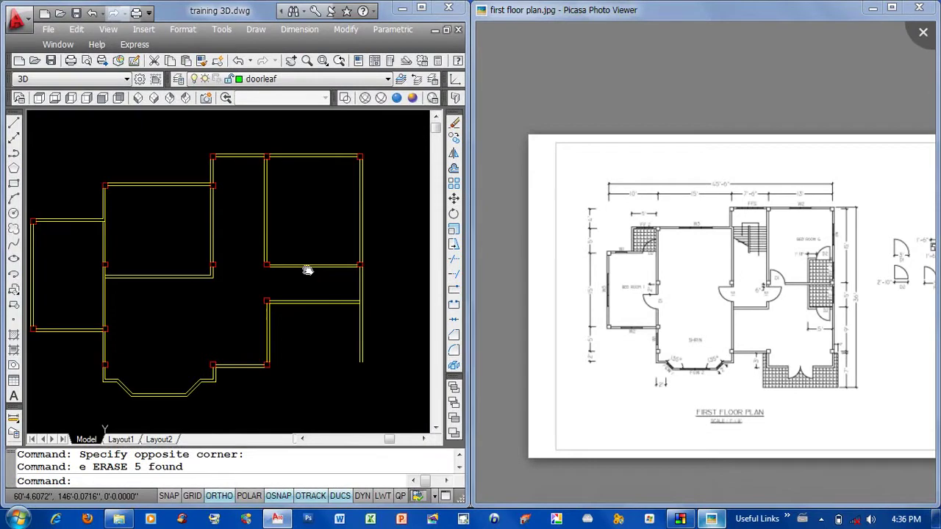
{"action": "scroll", "coordinate": [705, 276], "scroll_direction": "up", "scroll_amount": 2}
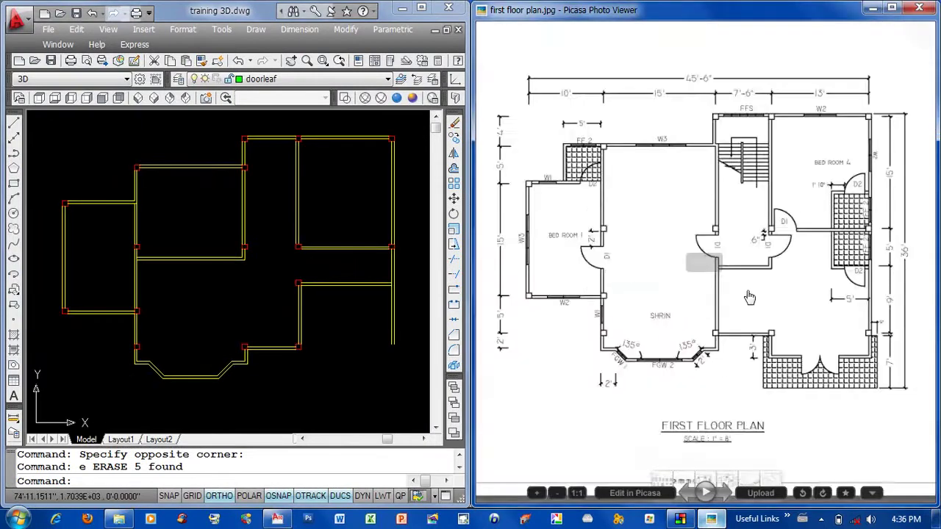
{"action": "mouse_move", "coordinate": [325, 353]}
{"action": "middle_mouse_down"}
{"action": "mouse_move", "coordinate": [300, 349]}
{"action": "mouse_move", "coordinate": [311, 353]}
{"action": "middle_mouse_up"}
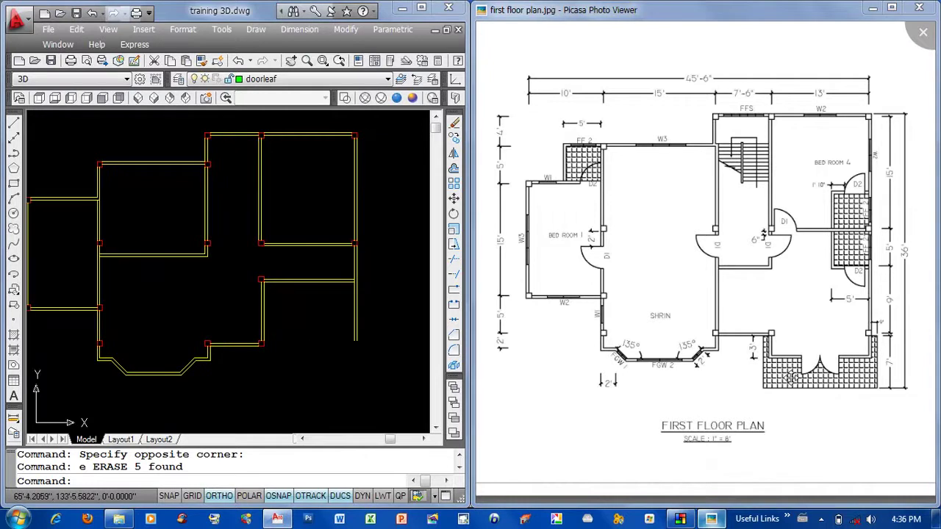
{"action": "middle_click_drag", "start_coordinate": [356, 379], "coordinate": [343, 368]}
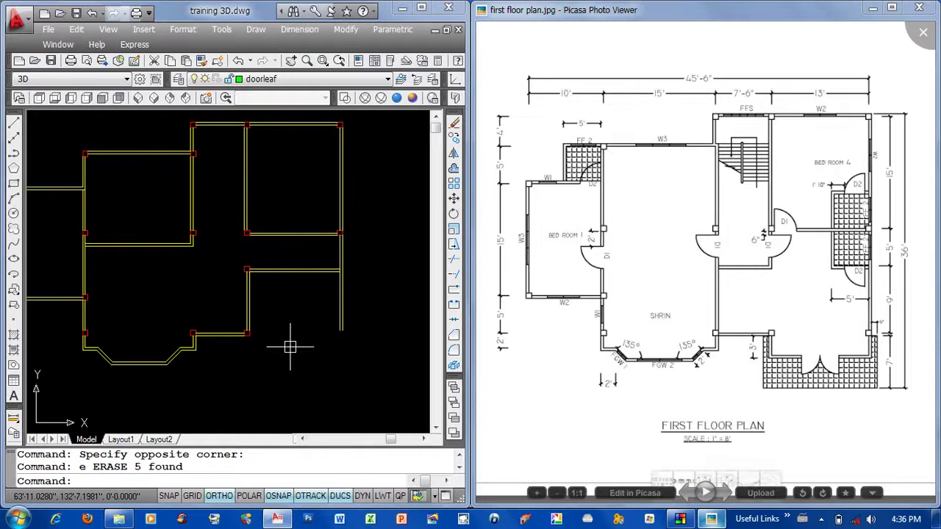
Copy the column at the bottom of the central wall 36 inches straight down.
{"action": "type", "text": "co"}
{"action": "key", "text": "Return"}
{"action": "left_click", "coordinate": [224, 319]}
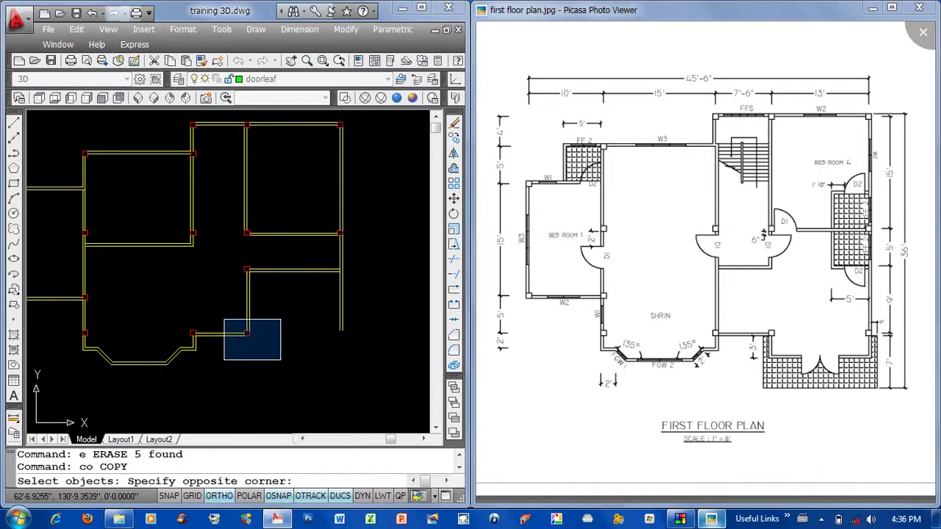
{"action": "key", "text": "Escape"}
{"action": "key", "text": "Escape"}
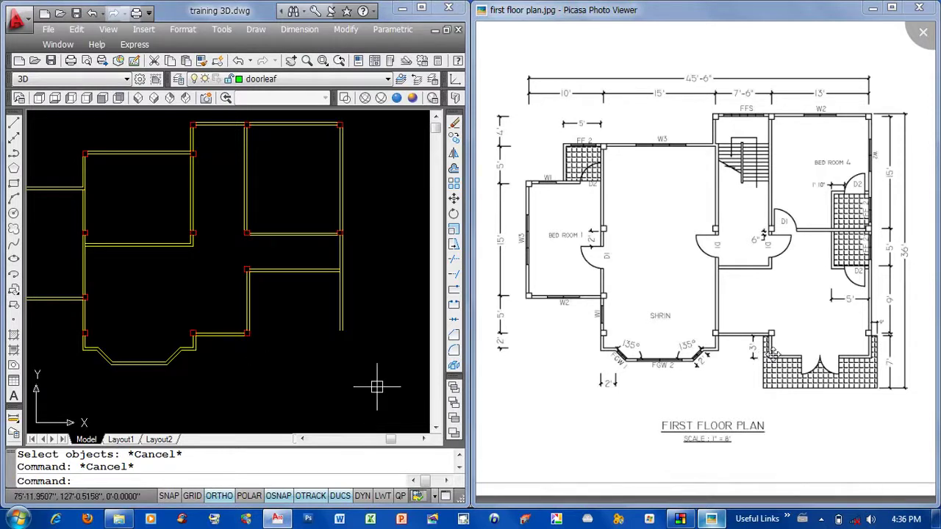
{"action": "type", "text": "co"}
{"action": "key", "text": "Return"}
{"action": "left_click", "coordinate": [247, 333]}
{"action": "key", "text": "Return"}
{"action": "left_click", "coordinate": [289, 323]}
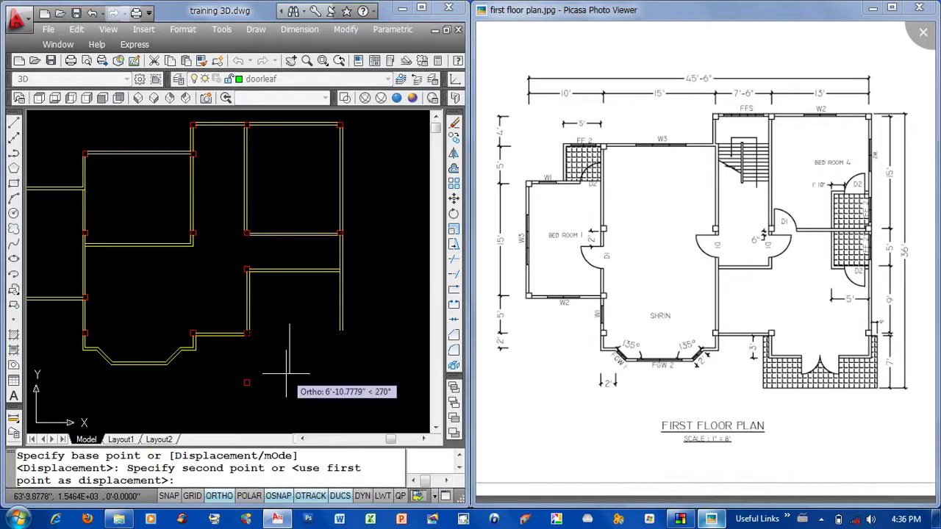
{"action": "type", "text": " 36"}
{"action": "key", "text": "Return"}
{"action": "key", "text": "Return"}
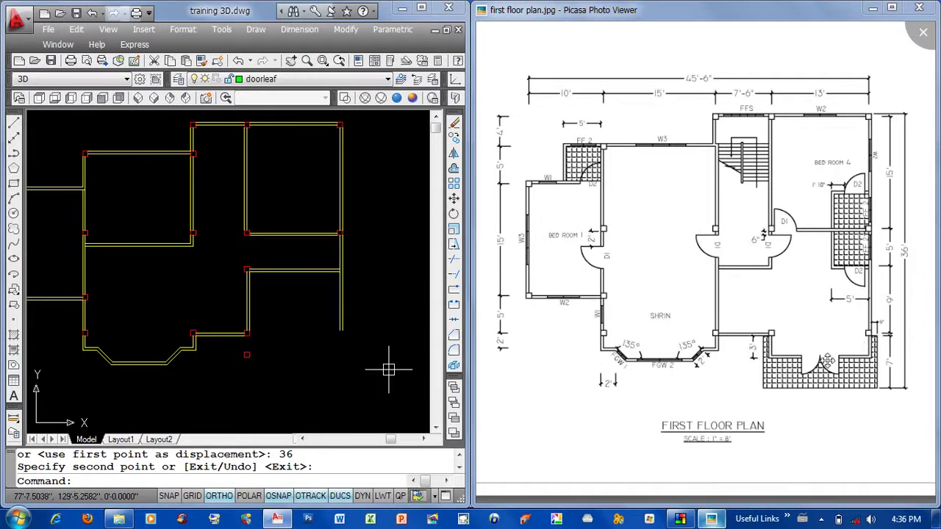
{"action": "scroll", "coordinate": [243, 342], "scroll_direction": "up", "scroll_amount": 3}
Draw a line from the column corner down, across and back up to the wall.
{"action": "type", "text": "l"}
{"action": "scroll", "coordinate": [203, 309], "scroll_direction": "up", "scroll_amount": 2}
{"action": "key", "text": "Return"}
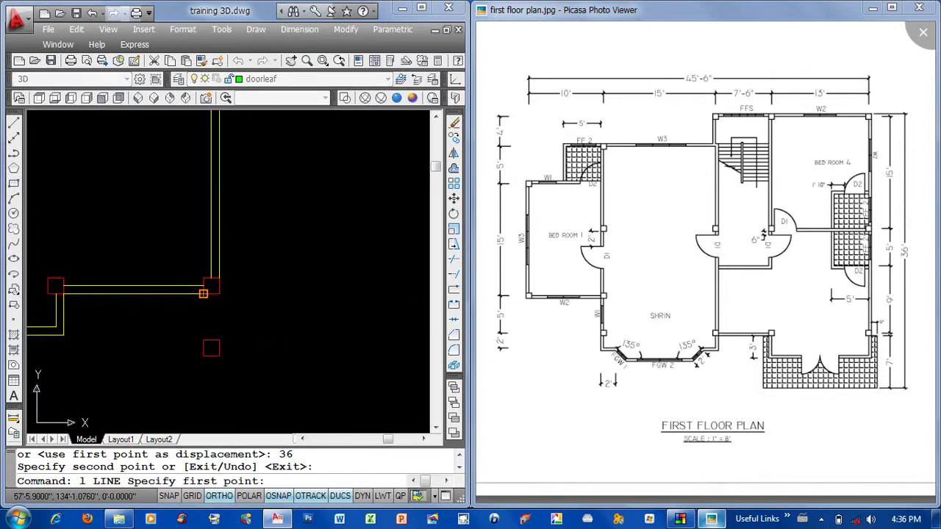
{"action": "left_click", "coordinate": [202, 293]}
{"action": "left_click", "coordinate": [203, 356]}
{"action": "scroll", "coordinate": [203, 356], "scroll_direction": "down", "scroll_amount": 2}
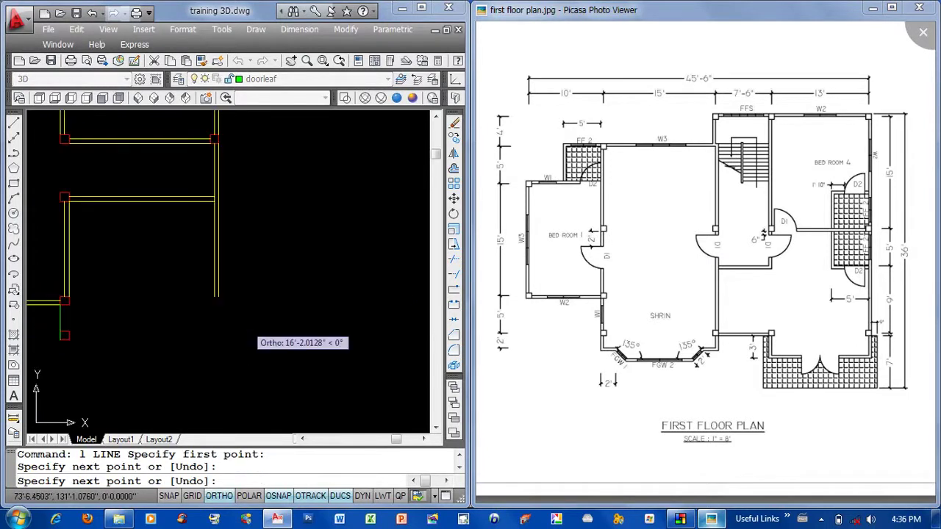
{"action": "middle_click_drag", "start_coordinate": [384, 345], "coordinate": [301, 324]}
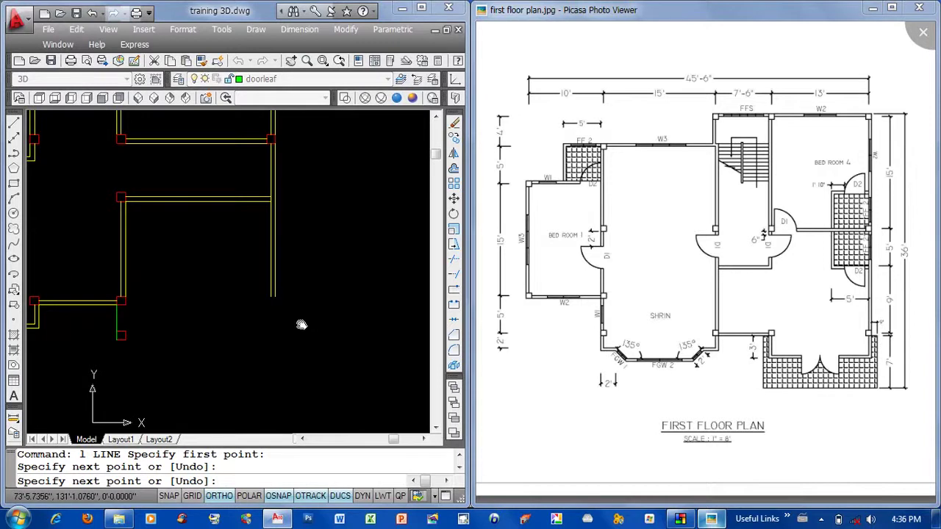
{"action": "left_click", "coordinate": [276, 297]}
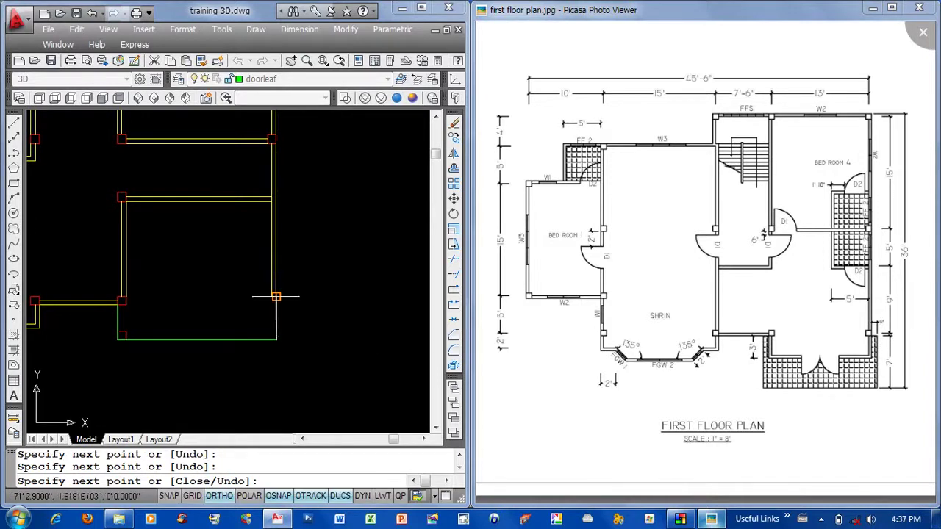
{"action": "left_click", "coordinate": [275, 297]}
{"action": "key", "text": "Return"}
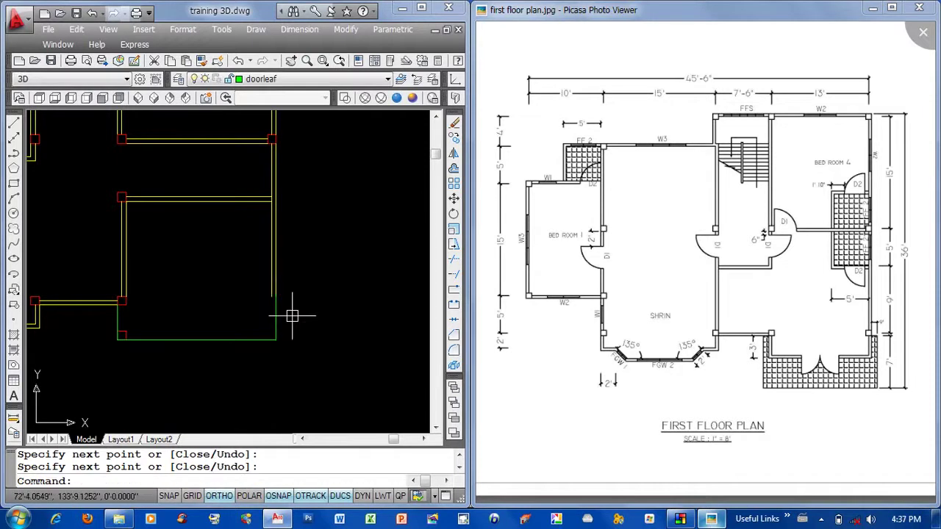
{"action": "middle_click_drag", "start_coordinate": [298, 330], "coordinate": [327, 319]}
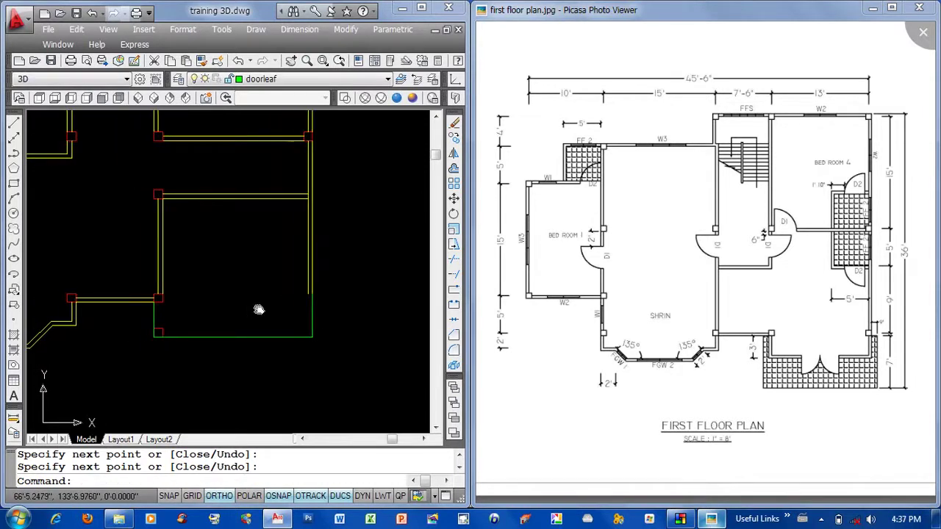
Window-select the lower-right corner column and stray lines and erase them.
{"action": "middle_click_drag", "start_coordinate": [217, 318], "coordinate": [279, 300]}
{"action": "left_click", "coordinate": [182, 260]}
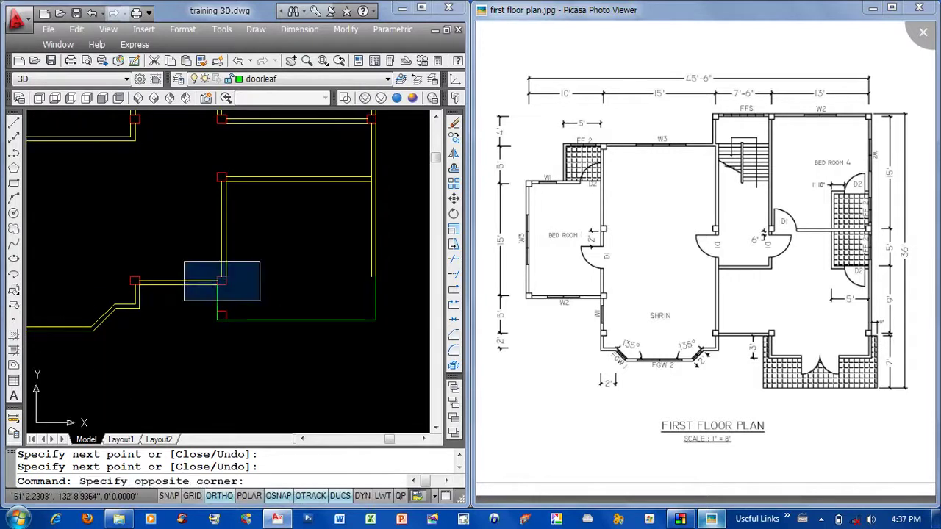
{"action": "left_click", "coordinate": [261, 306]}
{"action": "middle_click_drag", "start_coordinate": [396, 349], "coordinate": [416, 346]}
{"action": "type", "text": "e"}
{"action": "key", "text": "Return"}
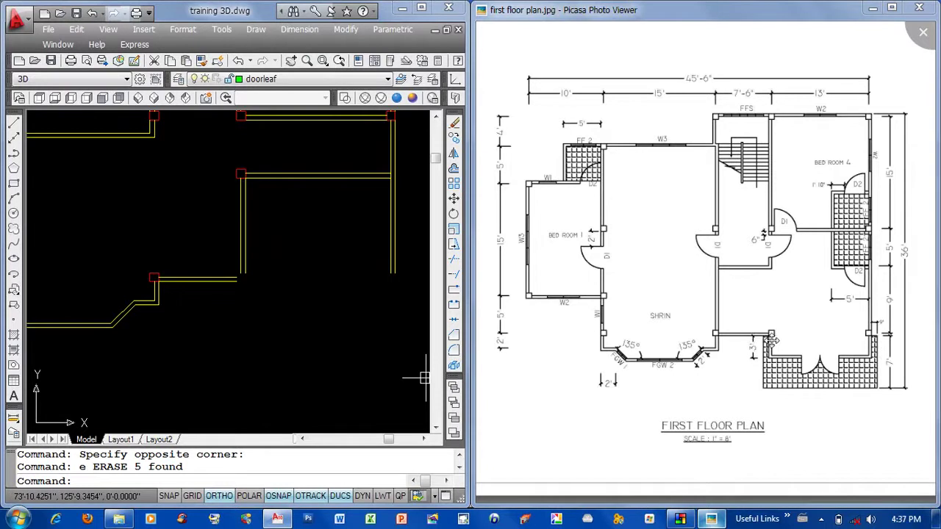
{"action": "middle_click_drag", "start_coordinate": [245, 308], "coordinate": [284, 317]}
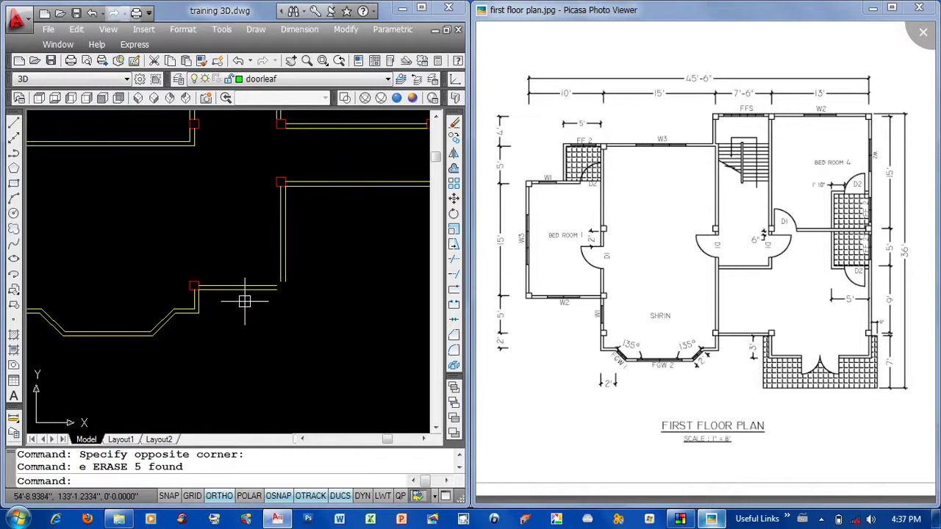
Copy the corner column 7'6" along the wall.
{"action": "type", "text": "co"}
{"action": "key", "text": "Return"}
{"action": "left_click", "coordinate": [173, 270]}
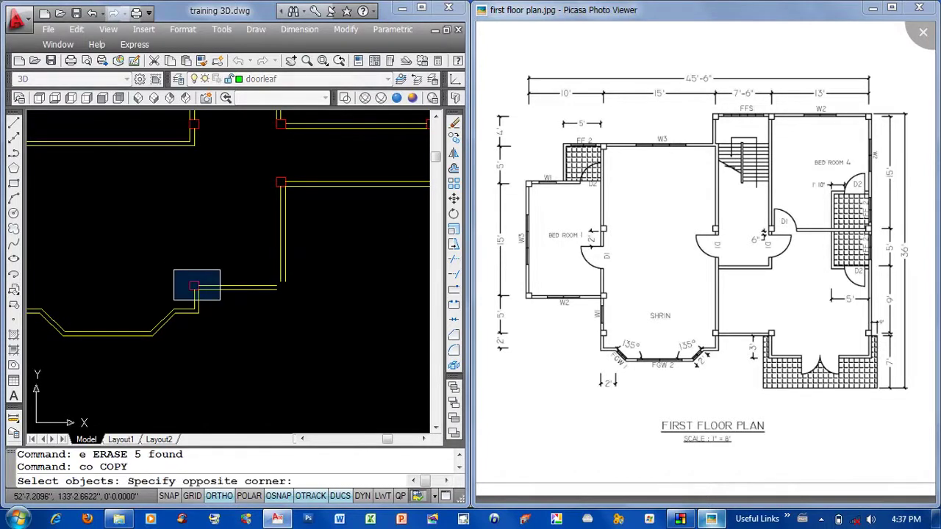
{"action": "left_click", "coordinate": [220, 300]}
{"action": "key", "text": "Return"}
{"action": "left_click", "coordinate": [231, 272]}
{"action": "scroll", "coordinate": [231, 272], "scroll_direction": "down", "scroll_amount": 3}
{"action": "middle_click_drag", "start_coordinate": [186, 368], "coordinate": [278, 382]}
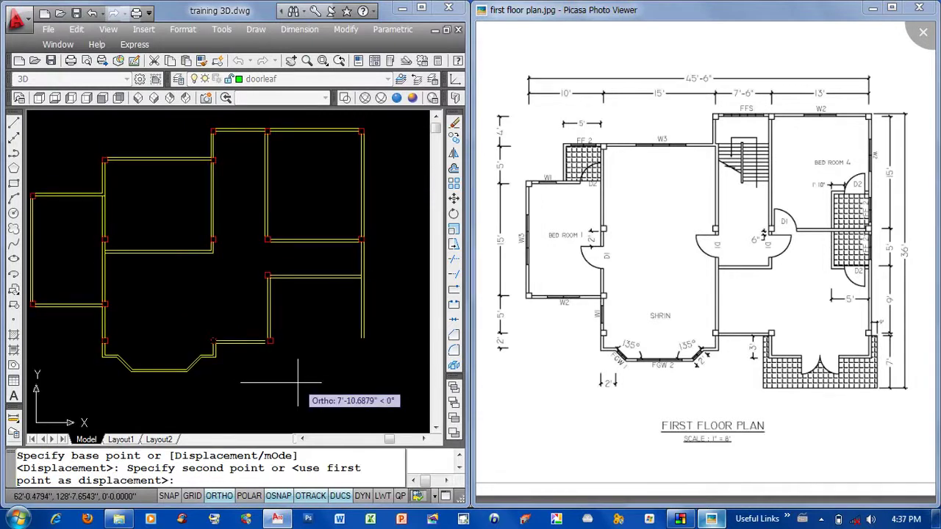
{"action": "type", "text": "7'6"}
{"action": "key", "text": "Return"}
Draw the room outline from the new column: 36 down, across, and up to the wall.
{"action": "key", "text": "Return"}
{"action": "scroll", "coordinate": [269, 357], "scroll_direction": "up", "scroll_amount": 3}
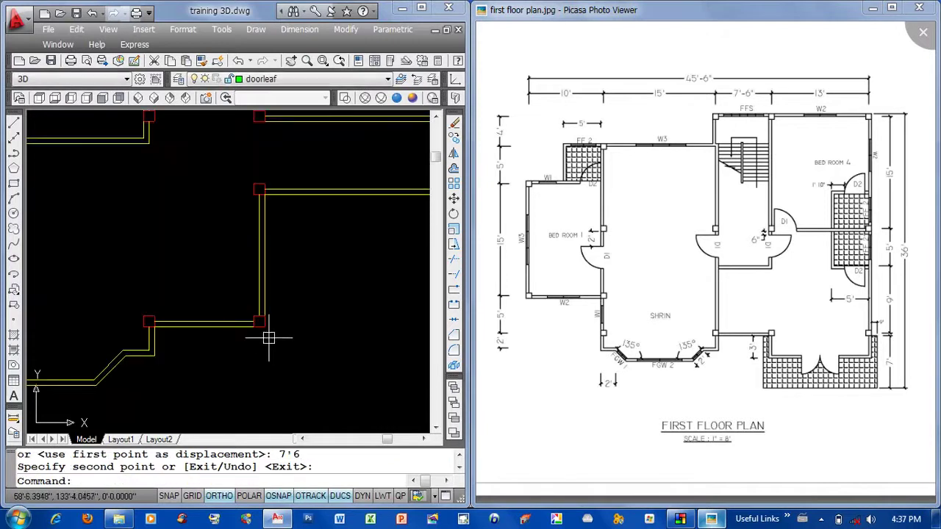
{"action": "mouse_move", "coordinate": [273, 332]}
{"action": "middle_mouse_down"}
{"action": "mouse_move", "coordinate": [283, 331]}
{"action": "mouse_move", "coordinate": [264, 353]}
{"action": "middle_mouse_up"}
{"action": "type", "text": "l"}
{"action": "key", "text": "Return"}
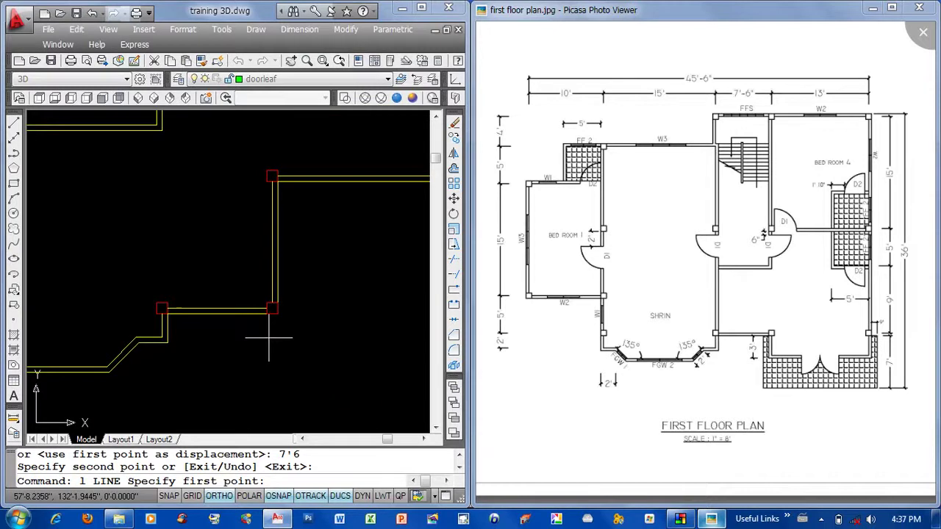
{"action": "left_click", "coordinate": [265, 315]}
{"action": "middle_click_drag", "start_coordinate": [259, 397], "coordinate": [231, 337]}
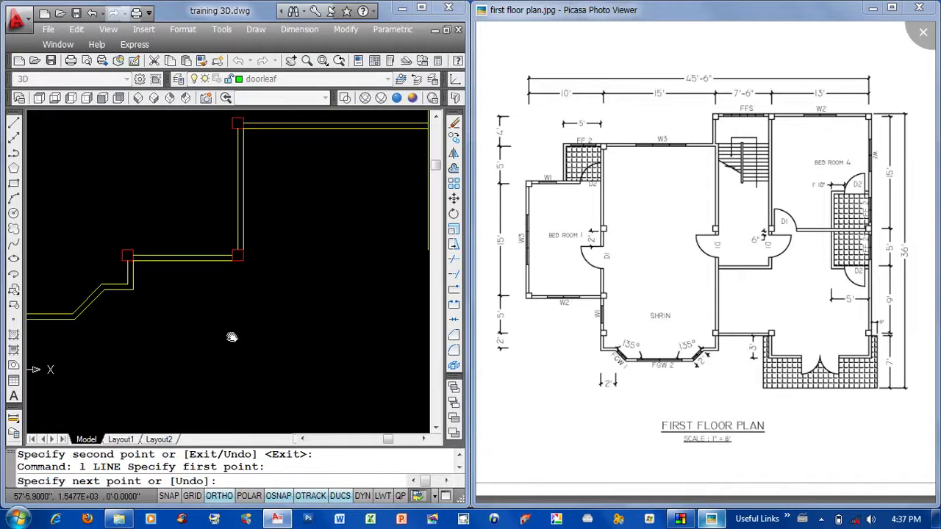
{"action": "scroll", "coordinate": [225, 377], "scroll_direction": "down", "scroll_amount": 4}
{"action": "type", "text": "3"}
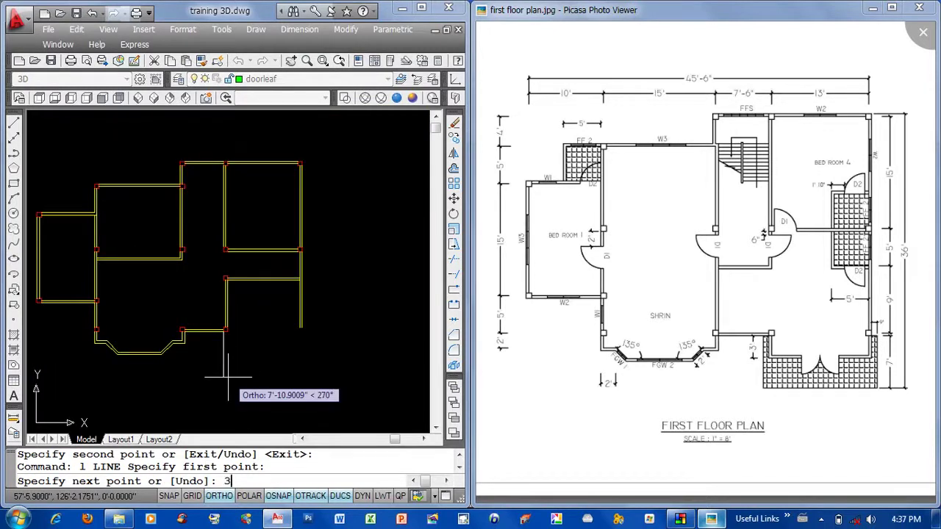
{"action": "type", "text": "6"}
{"action": "key", "text": "Return"}
{"action": "scroll", "coordinate": [222, 373], "scroll_direction": "up", "scroll_amount": 3}
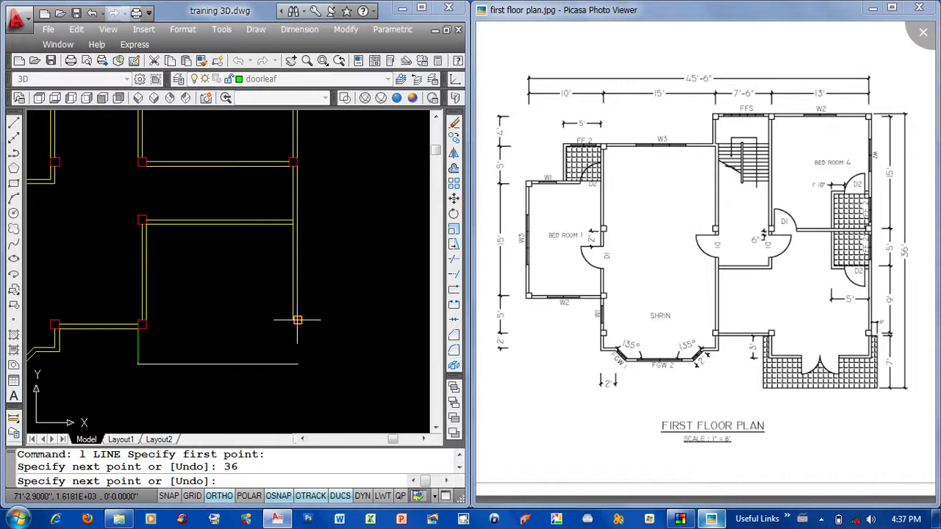
{"action": "left_click", "coordinate": [297, 363]}
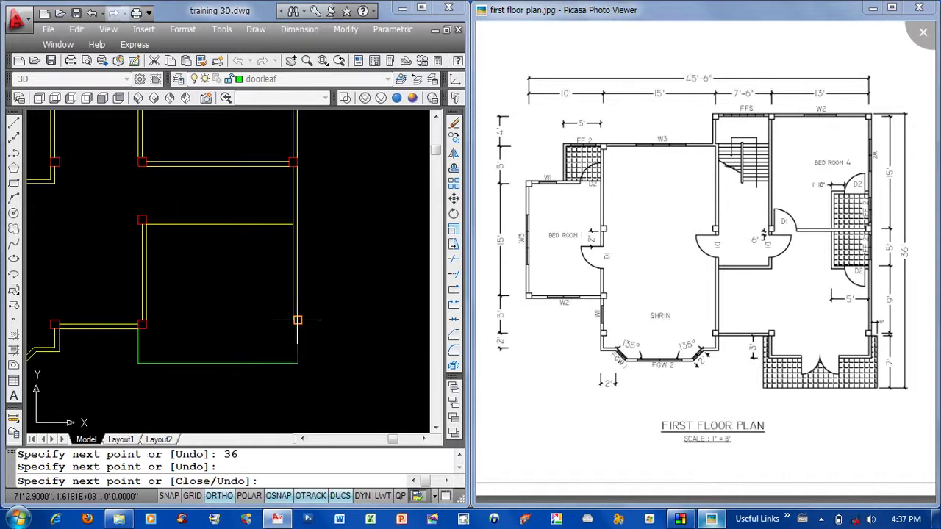
{"action": "left_click", "coordinate": [296, 320]}
{"action": "key", "text": "Return"}
{"action": "middle_click_drag", "start_coordinate": [260, 334], "coordinate": [274, 338]}
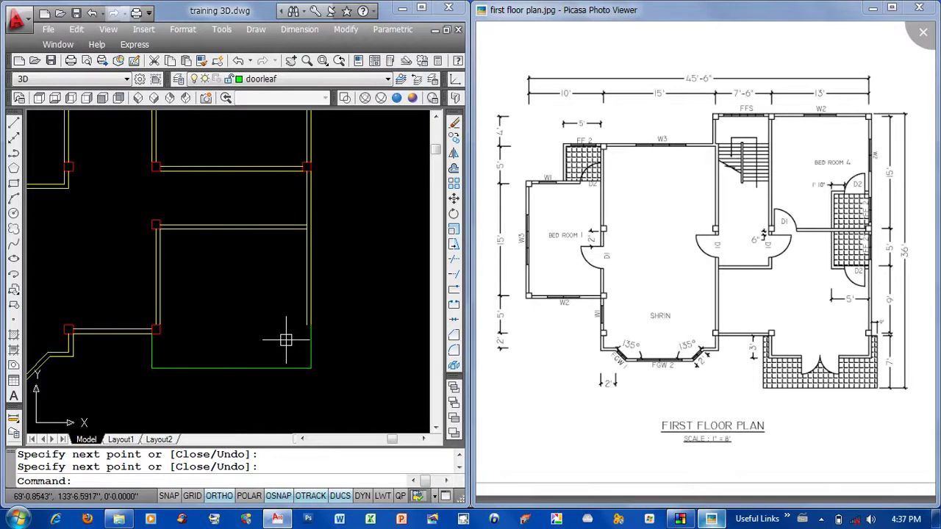
Mirror the corner column about a vertical line, keeping the original.
{"action": "type", "text": "mi"}
{"action": "key", "text": "Return"}
{"action": "left_click", "coordinate": [115, 311]}
{"action": "left_click", "coordinate": [188, 340]}
{"action": "key", "text": "Return"}
{"action": "left_click", "coordinate": [233, 229]}
{"action": "left_click", "coordinate": [233, 308]}
{"action": "key", "text": "Return"}
{"action": "scroll", "coordinate": [325, 358], "scroll_direction": "up", "scroll_amount": 2}
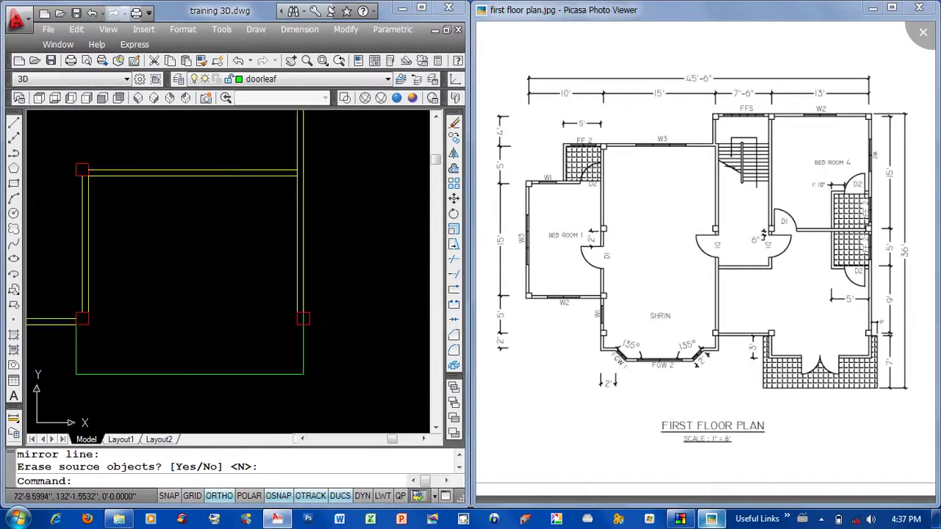
Move the mirrored column to the room's right corner.
{"action": "type", "text": "m"}
{"action": "key", "text": "Return"}
{"action": "left_click", "coordinate": [302, 346]}
{"action": "key", "text": "Return"}
{"action": "left_click", "coordinate": [302, 316]}
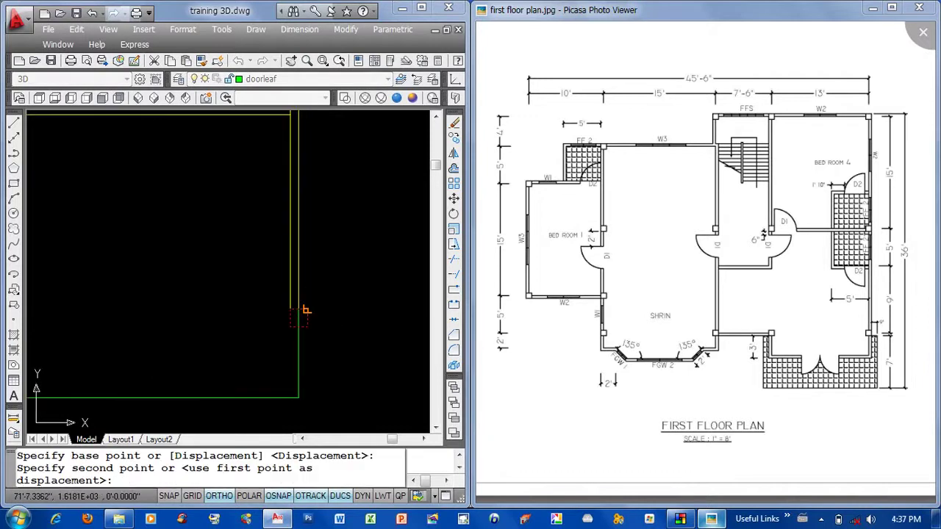
{"action": "left_click", "coordinate": [294, 317]}
{"action": "scroll", "coordinate": [294, 318], "scroll_direction": "down", "scroll_amount": 3}
{"action": "scroll", "coordinate": [317, 351], "scroll_direction": "up", "scroll_amount": 2}
{"action": "middle_click_drag", "start_coordinate": [317, 350], "coordinate": [314, 346]}
{"action": "type", "text": "o"}
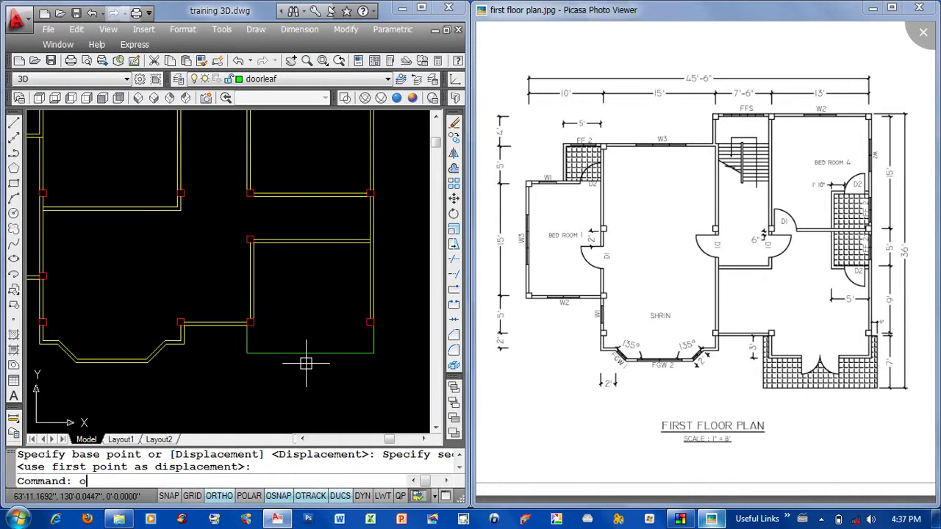
{"action": "key", "text": "Return"}
Offset the bottom green outline line 4 units toward the inside of the room.
{"action": "type", "text": "4"}
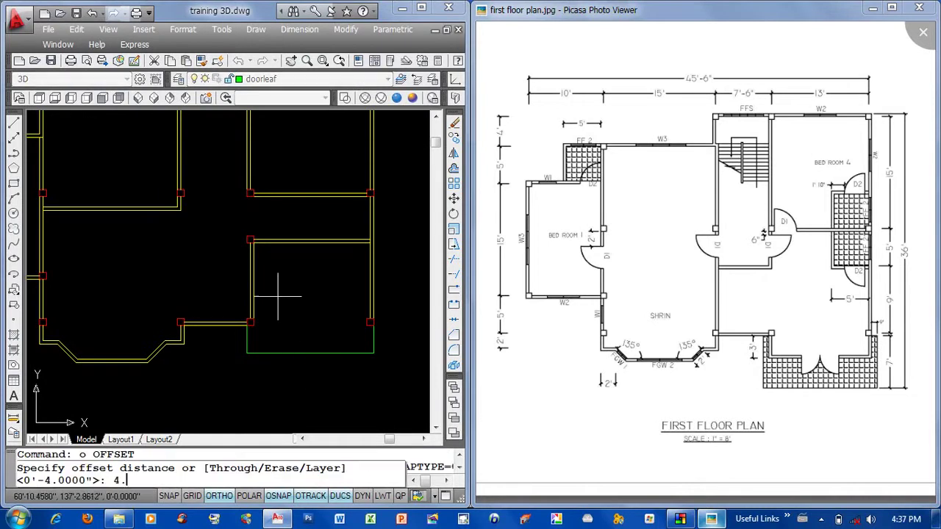
{"action": "key", "text": "Return"}
{"action": "left_click", "coordinate": [290, 353]}
{"action": "left_click", "coordinate": [300, 330]}
{"action": "scroll", "coordinate": [371, 319], "scroll_direction": "up", "scroll_amount": 2}
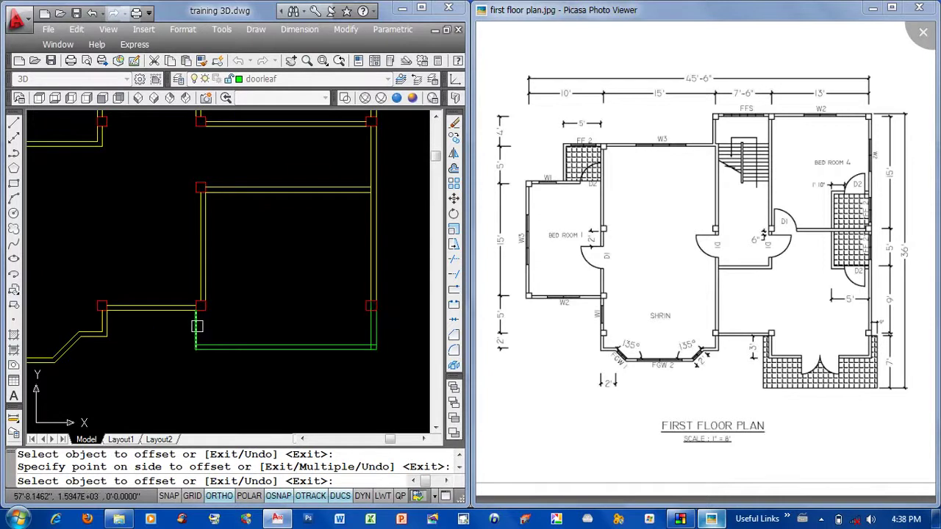
{"action": "key", "text": "Return"}
{"action": "middle_click_drag", "start_coordinate": [225, 325], "coordinate": [219, 320]}
Match the new green lines to the existing yellow wall lines with MATCHPROP.
{"action": "type", "text": "m"}
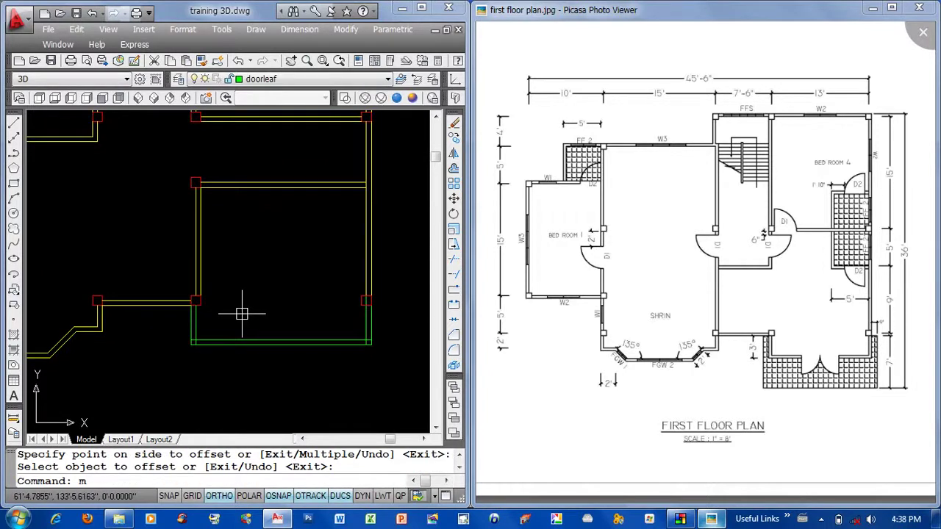
{"action": "type", "text": "a"}
{"action": "key", "text": "Return"}
{"action": "left_click", "coordinate": [367, 328]}
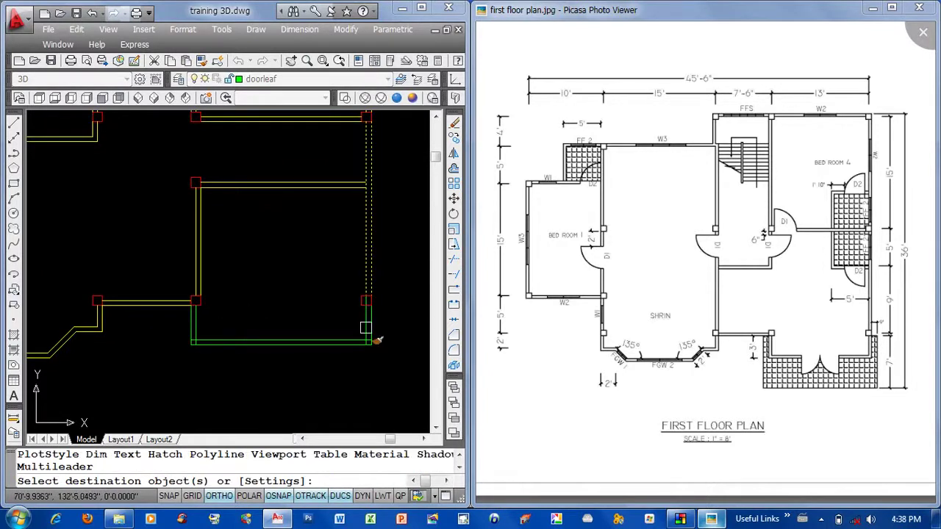
{"action": "left_click", "coordinate": [394, 327]}
{"action": "left_click", "coordinate": [172, 360]}
{"action": "key", "text": "Return"}
{"action": "scroll", "coordinate": [324, 304], "scroll_direction": "up", "scroll_amount": 5}
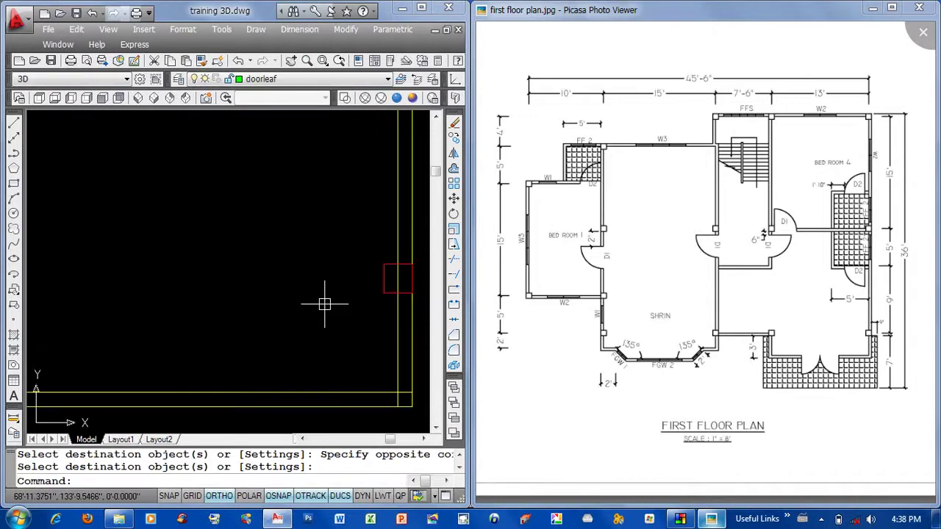
{"action": "middle_click_drag", "start_coordinate": [324, 303], "coordinate": [246, 319]}
Trim the inner wall line inside the right-hand column.
{"action": "type", "text": "tr"}
{"action": "key", "text": "Return"}
{"action": "key", "text": "Return"}
{"action": "left_click", "coordinate": [319, 290]}
{"action": "key", "text": "Return"}
{"action": "mouse_move", "coordinate": [319, 289]}
{"action": "middle_mouse_down"}
{"action": "mouse_move", "coordinate": [360, 272]}
{"action": "mouse_move", "coordinate": [339, 250]}
{"action": "middle_mouse_up"}
{"action": "type", "text": "f"}
{"action": "key", "text": "Return"}
{"action": "type", "text": "r"}
{"action": "key", "text": "Return"}
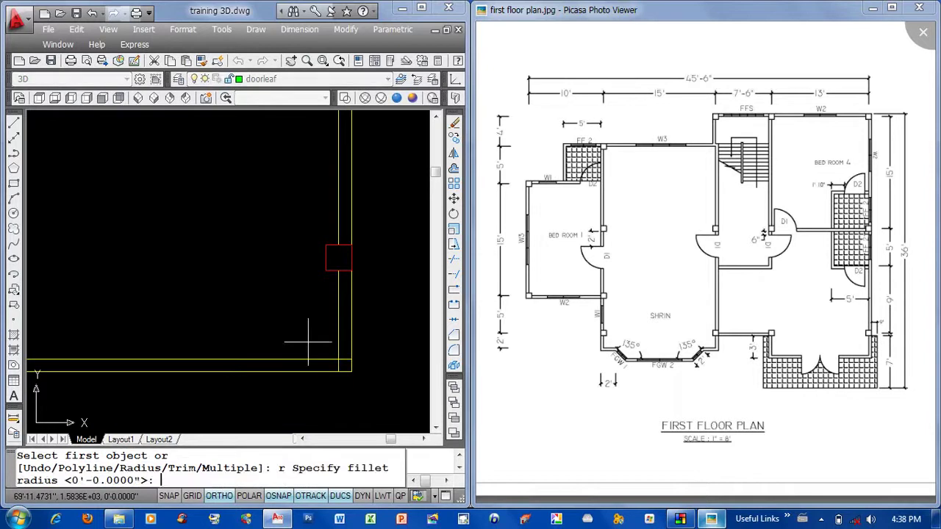
Fillet two open double-wall corners of the lower-right room at radius 0.
{"action": "key", "text": "Return"}
{"action": "left_click", "coordinate": [337, 341]}
{"action": "left_click", "coordinate": [319, 361]}
{"action": "middle_click_drag", "start_coordinate": [319, 361], "coordinate": [136, 336]}
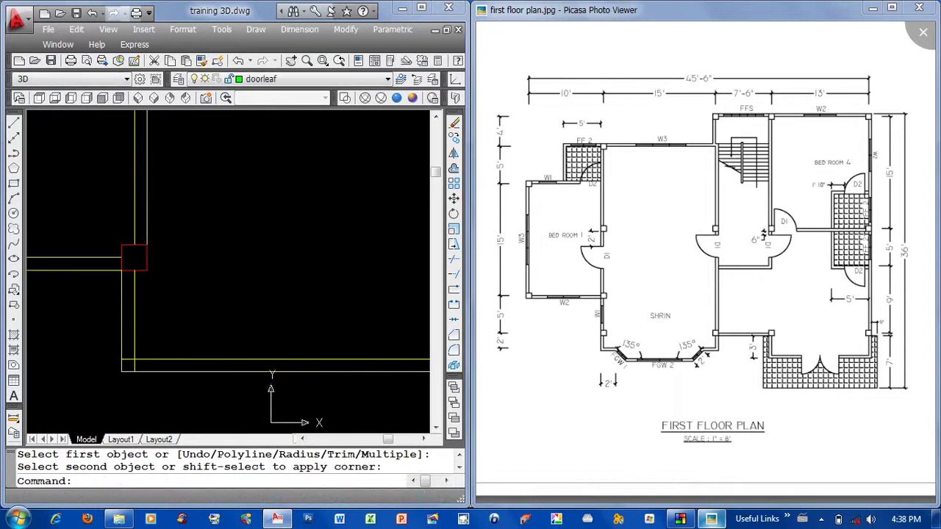
{"action": "key", "text": "Return"}
{"action": "left_click", "coordinate": [136, 337]}
{"action": "left_click", "coordinate": [168, 358]}
{"action": "mouse_move", "coordinate": [168, 346]}
{"action": "middle_mouse_down"}
{"action": "mouse_move", "coordinate": [218, 318]}
{"action": "mouse_move", "coordinate": [222, 352]}
{"action": "middle_mouse_up"}
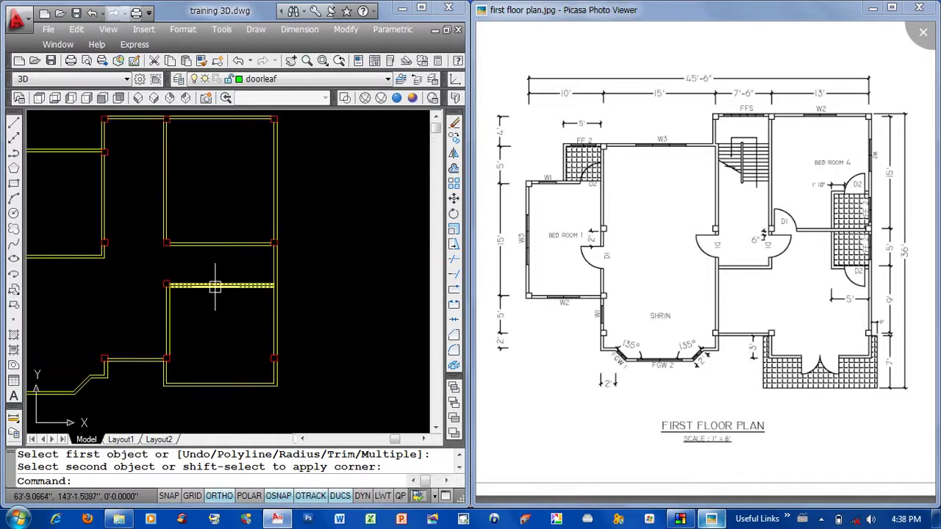
Erase the horizontal wall line across the top of the lower-right room.
{"action": "middle_click_drag", "start_coordinate": [214, 285], "coordinate": [229, 299]}
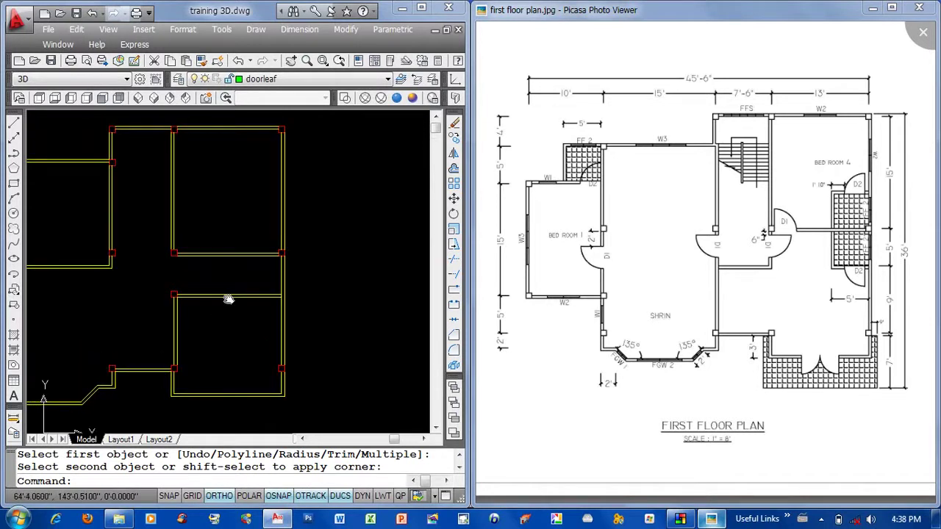
{"action": "left_click_drag", "start_coordinate": [231, 314], "coordinate": [257, 323]}
{"action": "middle_click_drag", "start_coordinate": [237, 329], "coordinate": [250, 327]}
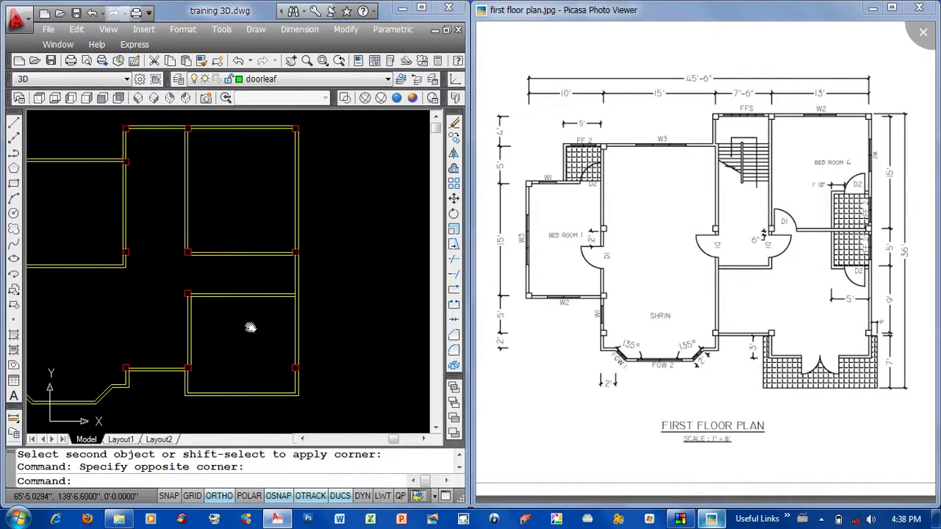
{"action": "left_click_drag", "start_coordinate": [264, 346], "coordinate": [235, 291]}
{"action": "middle_click_drag", "start_coordinate": [235, 290], "coordinate": [272, 317]}
{"action": "type", "text": "e"}
{"action": "key", "text": "Return"}
{"action": "left_click_drag", "start_coordinate": [279, 314], "coordinate": [259, 256]}
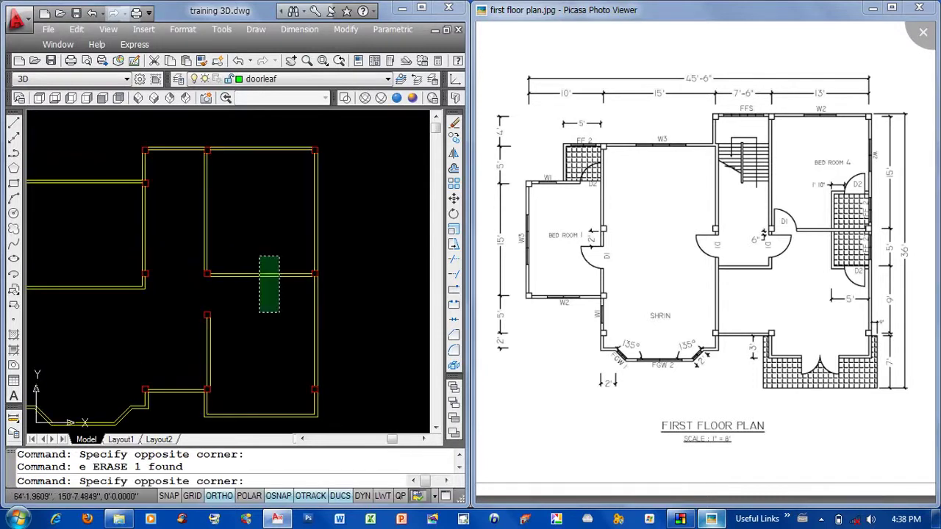
{"action": "left_click", "coordinate": [259, 313]}
{"action": "middle_click_drag", "start_coordinate": [244, 312], "coordinate": [249, 312]}
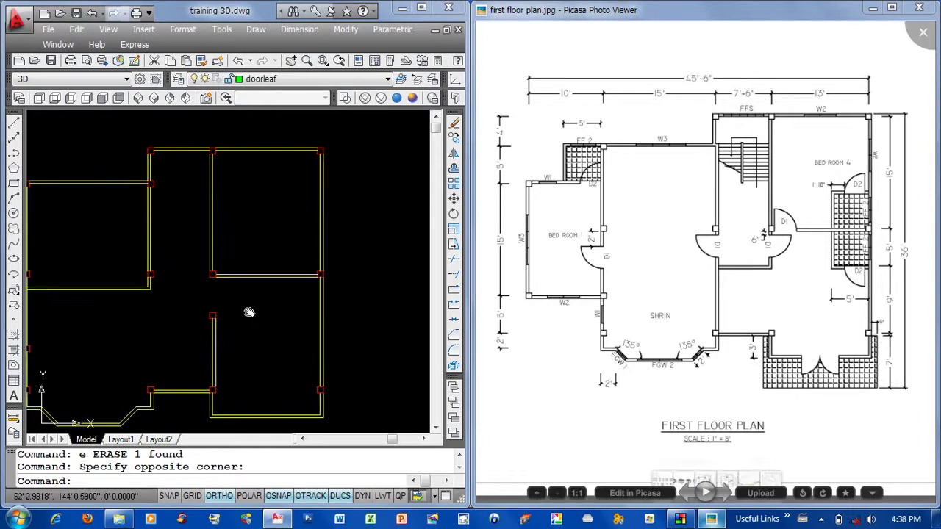
{"action": "middle_click_drag", "start_coordinate": [273, 279], "coordinate": [280, 251]}
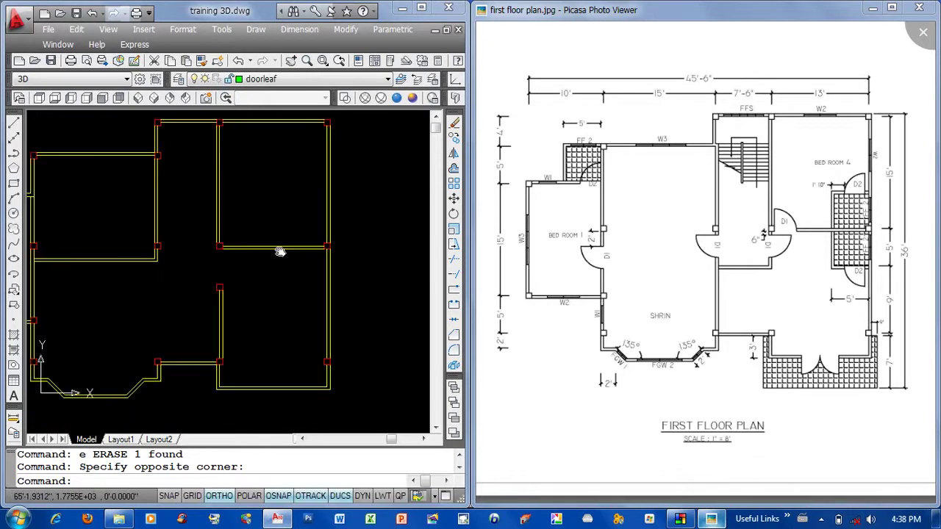
{"action": "type", "text": "u"}
{"action": "mouse_move", "coordinate": [272, 311]}
{"action": "middle_mouse_down"}
{"action": "mouse_move", "coordinate": [264, 313]}
{"action": "mouse_move", "coordinate": [295, 310]}
{"action": "middle_mouse_up"}
{"action": "key", "text": "Return"}
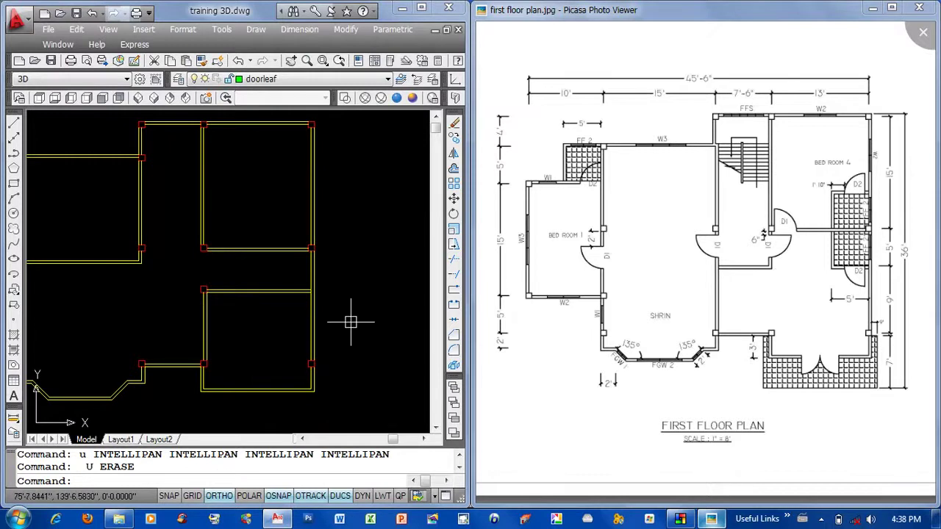
{"action": "middle_click_drag", "start_coordinate": [350, 321], "coordinate": [250, 308]}
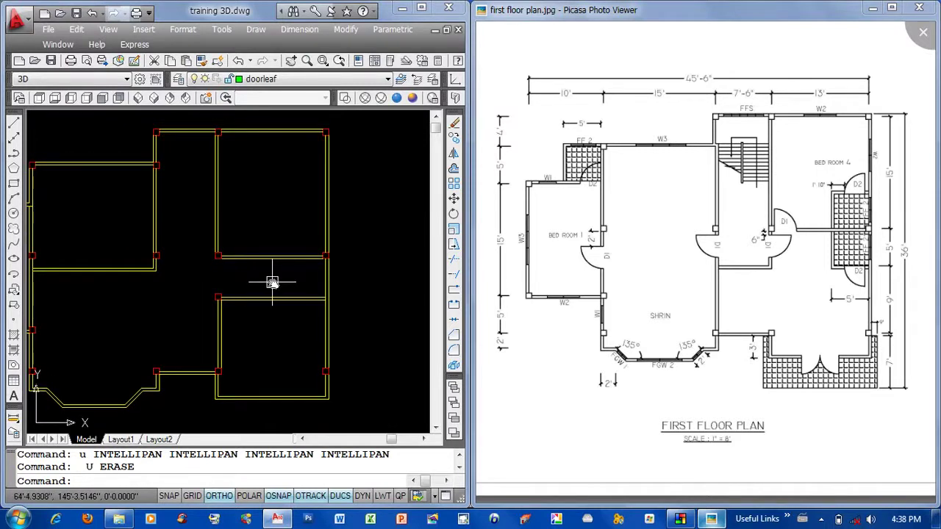
{"action": "middle_click_drag", "start_coordinate": [273, 280], "coordinate": [280, 202]}
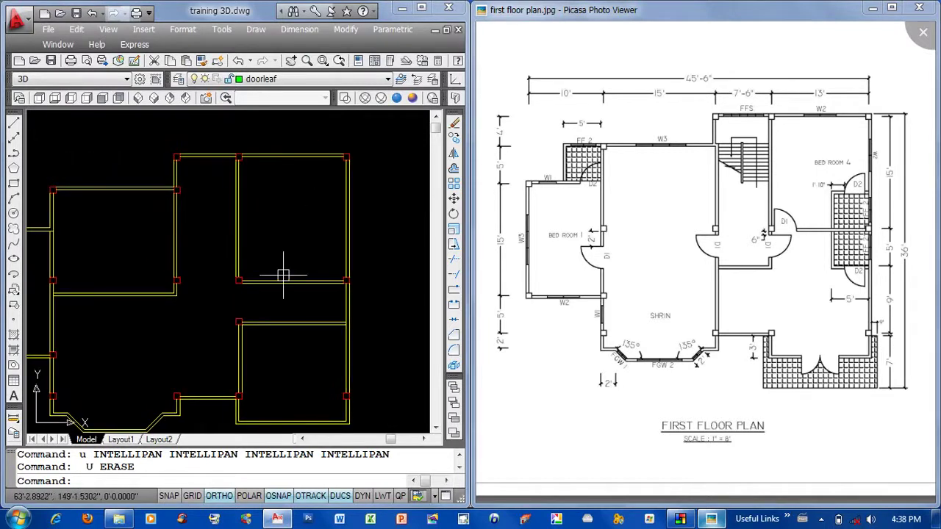
{"action": "middle_click_drag", "start_coordinate": [282, 273], "coordinate": [298, 252]}
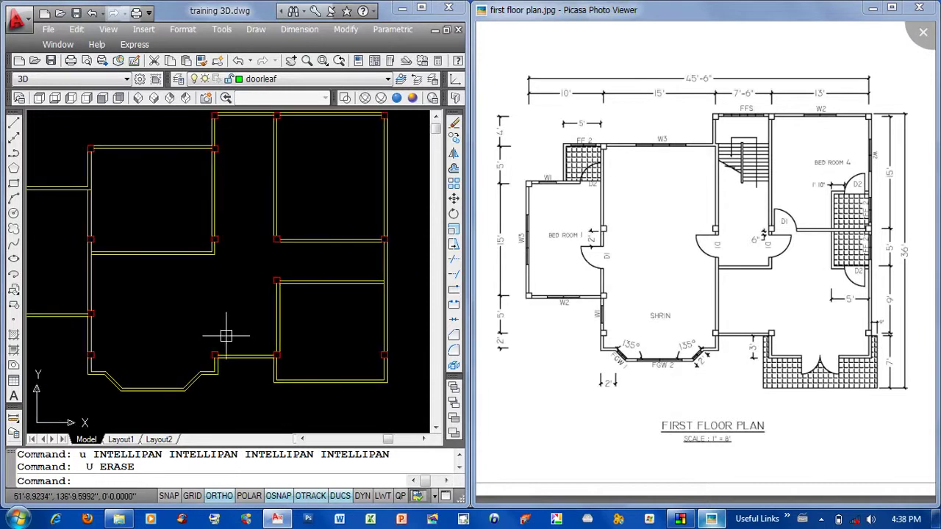
{"action": "middle_click_drag", "start_coordinate": [220, 336], "coordinate": [225, 335]}
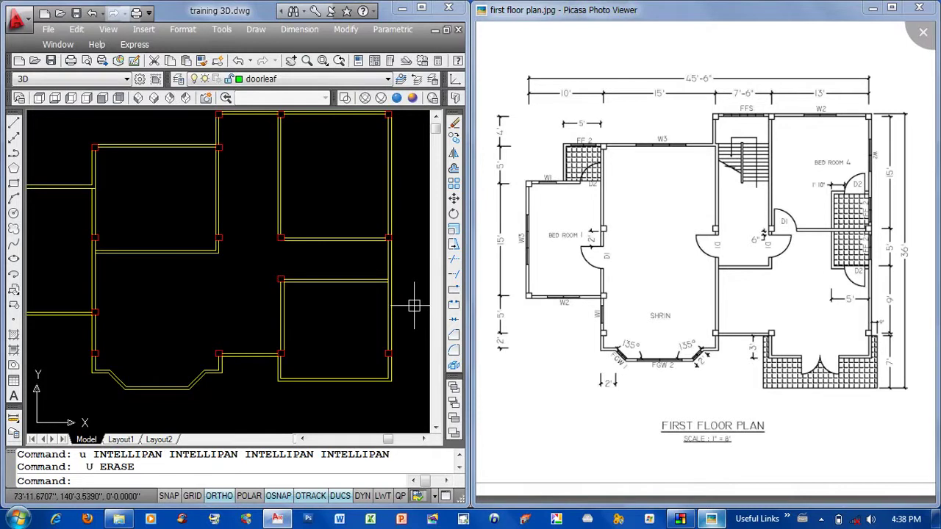
{"action": "left_click", "coordinate": [184, 263]}
Erase the short interior wall caught in the crossing selection.
{"action": "left_click", "coordinate": [160, 247]}
{"action": "middle_click_drag", "start_coordinate": [140, 199], "coordinate": [188, 192]}
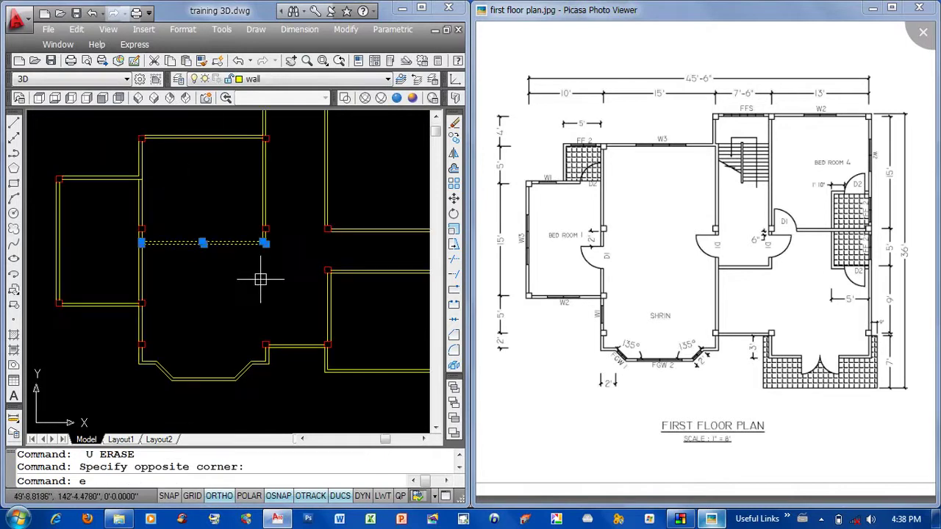
{"action": "type", "text": "e"}
{"action": "key", "text": "Return"}
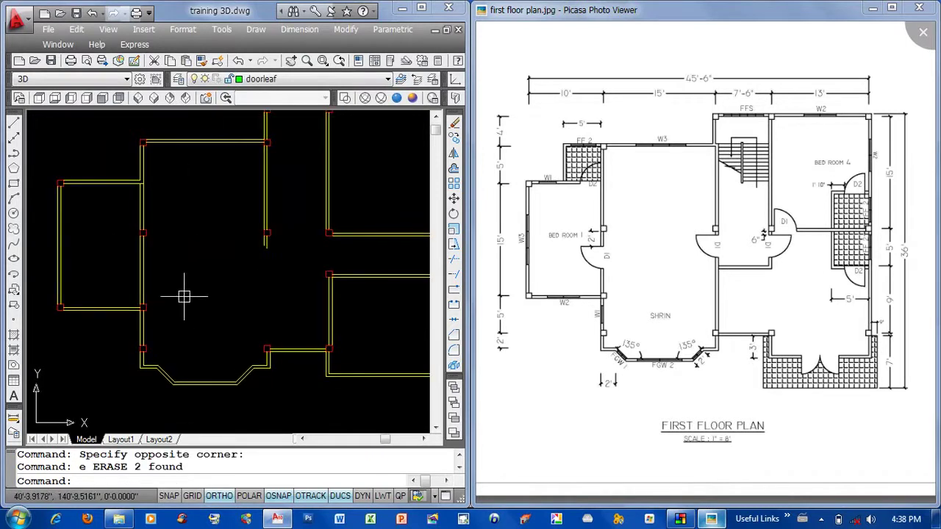
Extend the cut central wall lines down to meet the lower wall.
{"action": "middle_click_drag", "start_coordinate": [246, 289], "coordinate": [227, 290]}
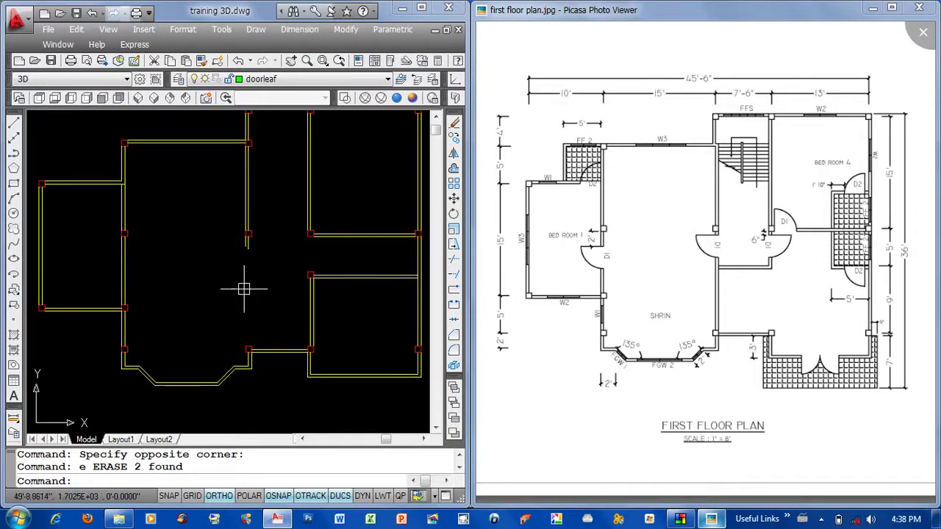
{"action": "middle_click_drag", "start_coordinate": [275, 320], "coordinate": [277, 321]}
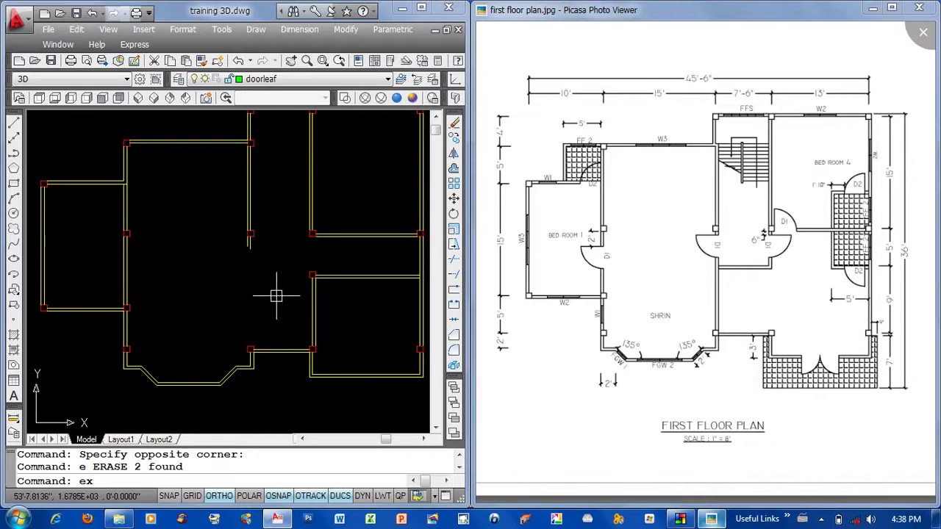
{"action": "key", "text": "Return"}
{"action": "key", "text": "Return"}
{"action": "left_click_drag", "start_coordinate": [275, 294], "coordinate": [225, 189]}
{"action": "key", "text": "Return"}
{"action": "middle_click_drag", "start_coordinate": [269, 273], "coordinate": [272, 284]}
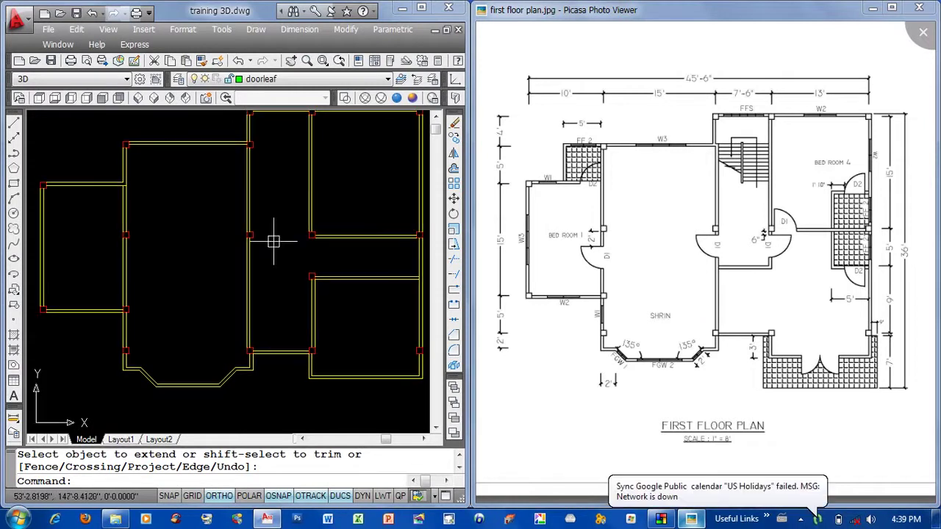
{"action": "mouse_move", "coordinate": [695, 388]}
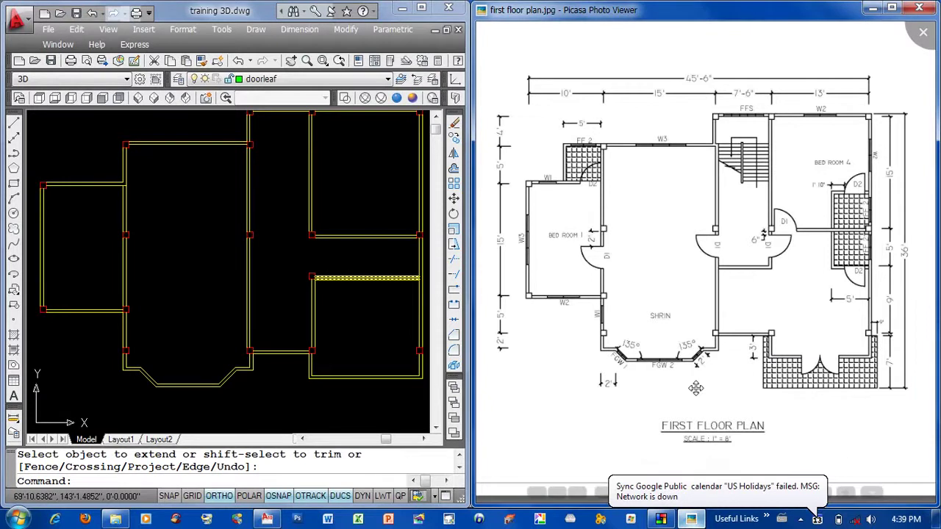
{"action": "scroll", "coordinate": [819, 486], "scroll_direction": "down", "scroll_amount": 2}
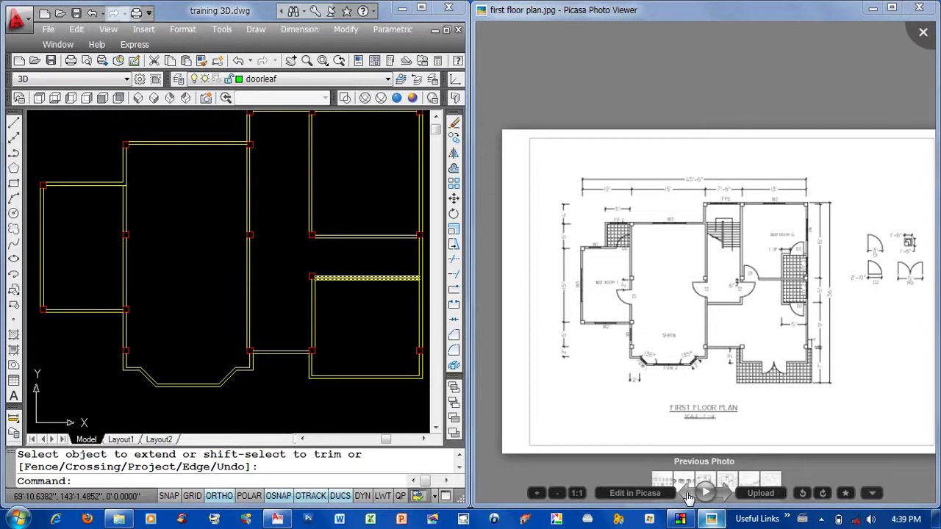
{"action": "left_click", "coordinate": [726, 494]}
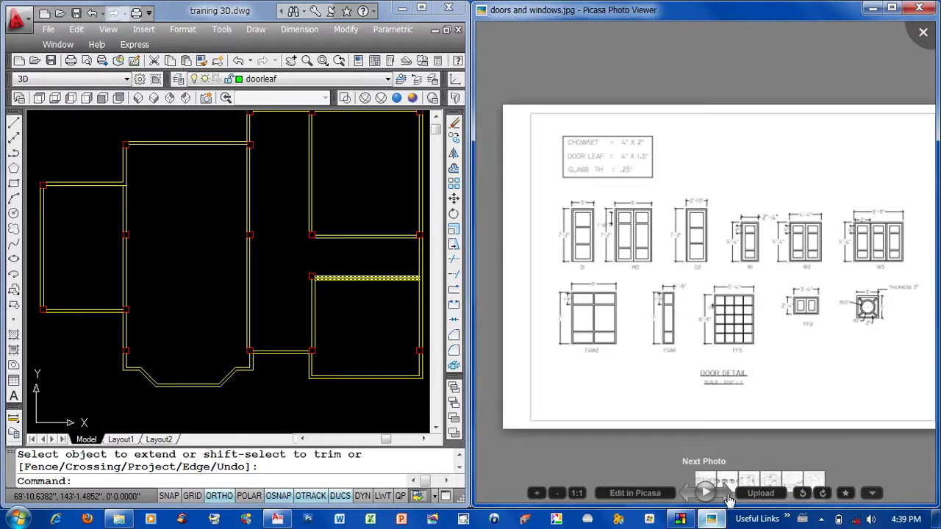
{"action": "left_click", "coordinate": [728, 500]}
{"action": "left_click", "coordinate": [728, 500]}
{"action": "scroll", "coordinate": [729, 273], "scroll_direction": "up", "scroll_amount": 3}
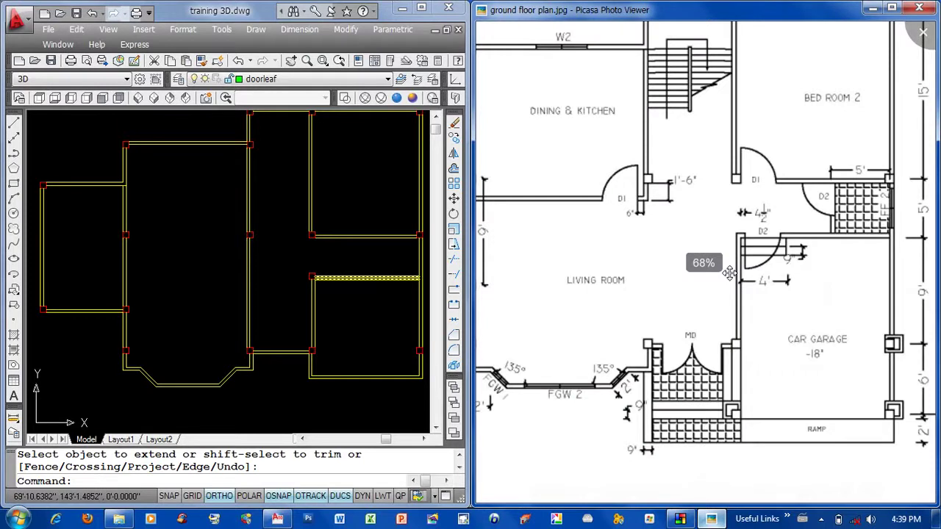
{"action": "scroll", "coordinate": [729, 273], "scroll_direction": "up", "scroll_amount": 1}
{"action": "key", "text": "Right"}
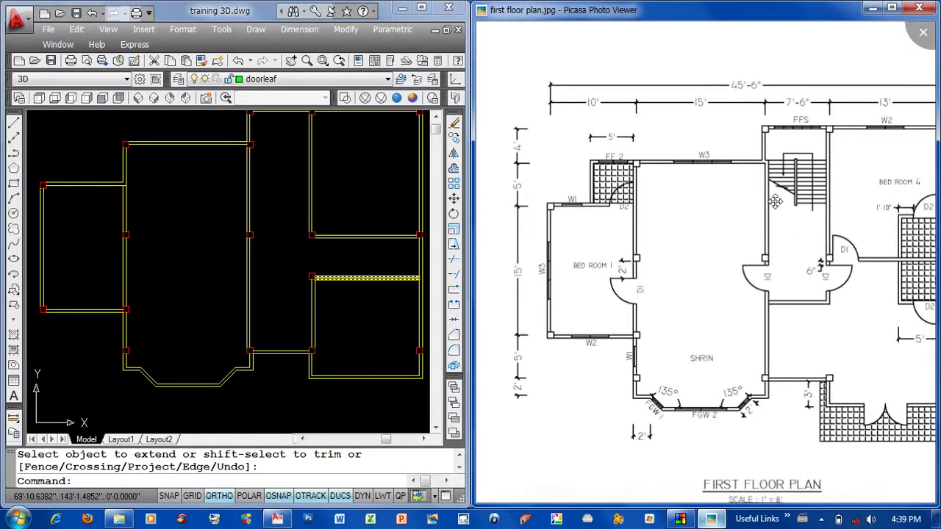
{"action": "scroll", "coordinate": [776, 200], "scroll_direction": "up", "scroll_amount": 3}
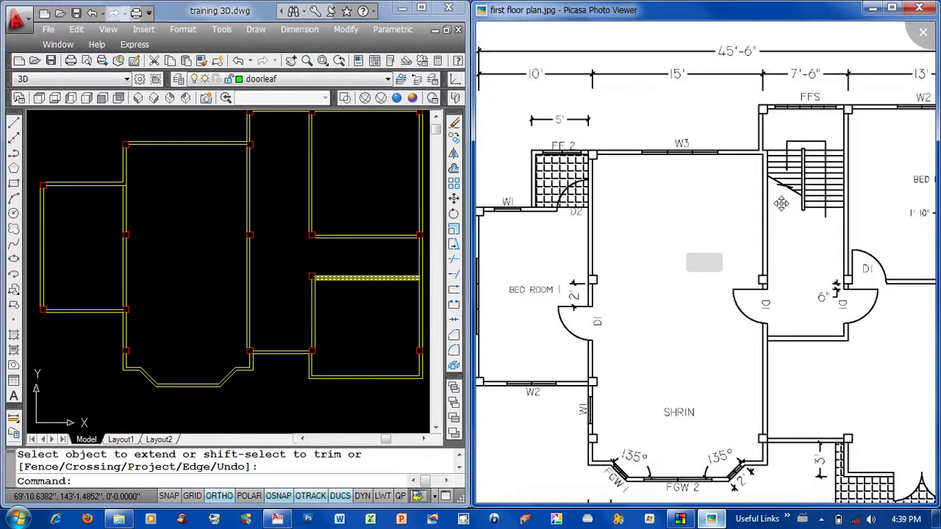
{"action": "scroll", "coordinate": [780, 203], "scroll_direction": "down", "scroll_amount": 3}
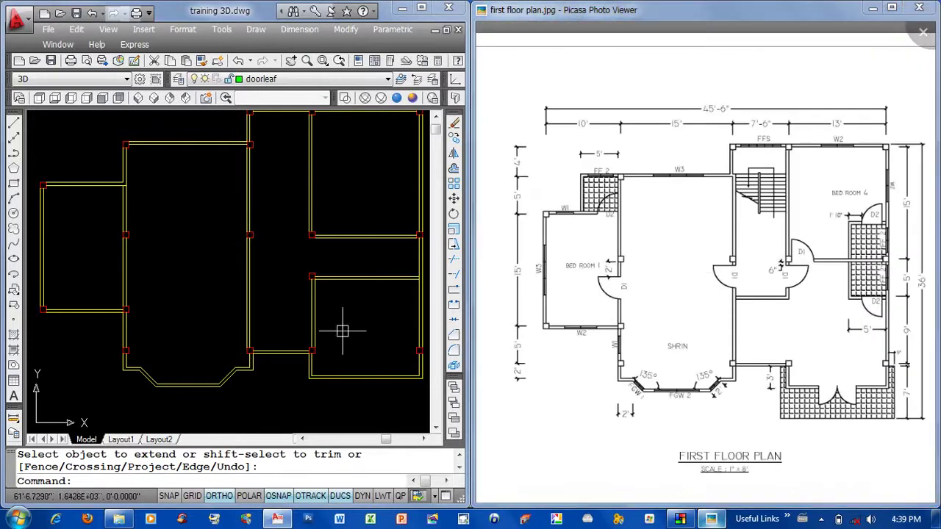
{"action": "mouse_move", "coordinate": [345, 327]}
{"action": "middle_mouse_down"}
{"action": "mouse_move", "coordinate": [334, 326]}
{"action": "mouse_move", "coordinate": [339, 344]}
{"action": "mouse_move", "coordinate": [350, 330]}
{"action": "middle_mouse_up"}
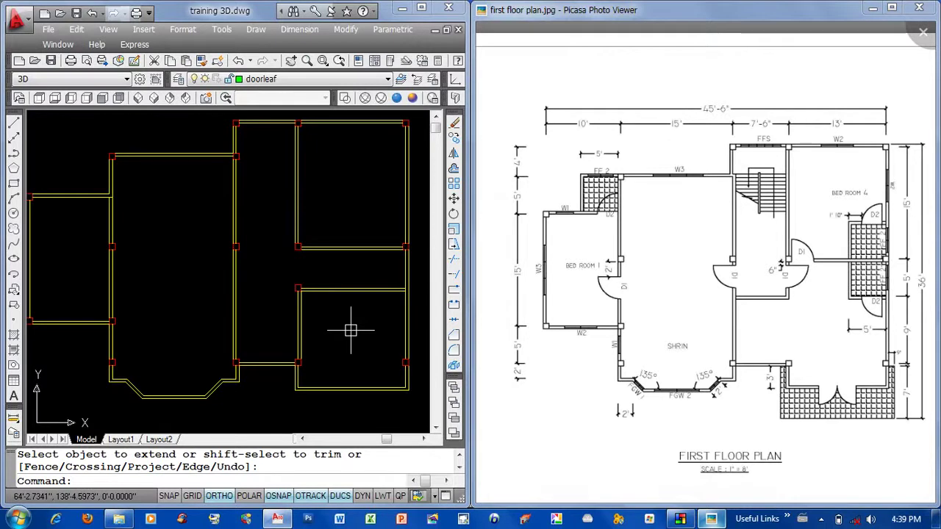
Move the two wall lines a short distance from the wall corner base point.
{"action": "middle_click_drag", "start_coordinate": [350, 329], "coordinate": [336, 334]}
{"action": "scroll", "coordinate": [335, 334], "scroll_direction": "down", "scroll_amount": 2}
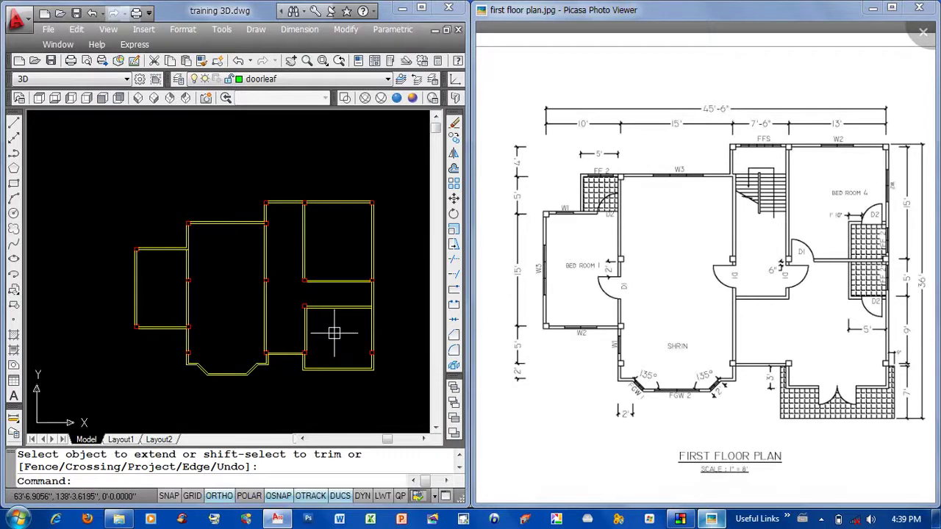
{"action": "middle_click_drag", "start_coordinate": [334, 333], "coordinate": [331, 331]}
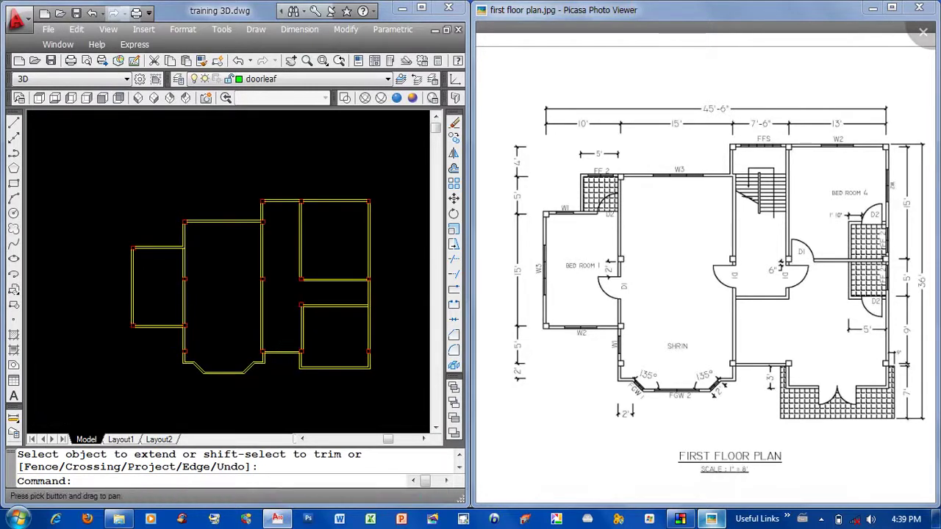
{"action": "scroll", "coordinate": [302, 294], "scroll_direction": "up", "scroll_amount": 5}
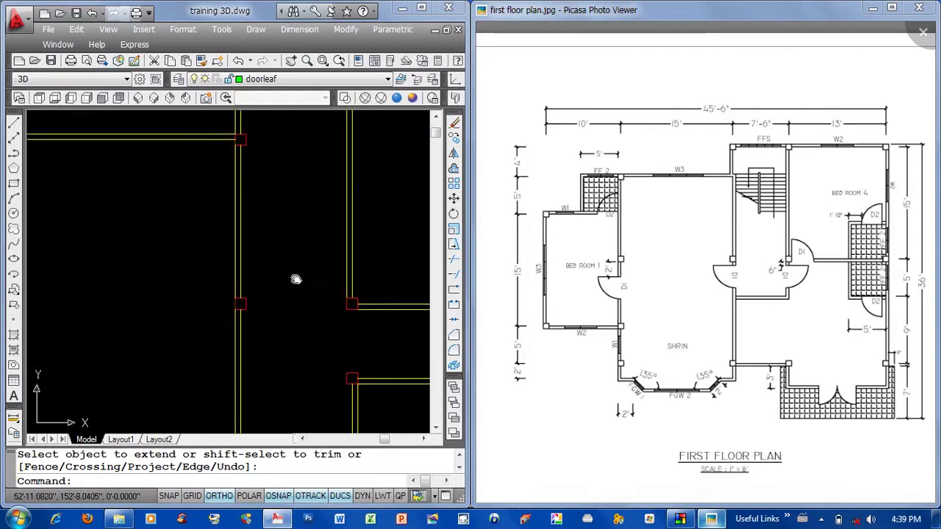
{"action": "middle_click_drag", "start_coordinate": [286, 293], "coordinate": [286, 284]}
{"action": "type", "text": "m"}
{"action": "key", "text": "Return"}
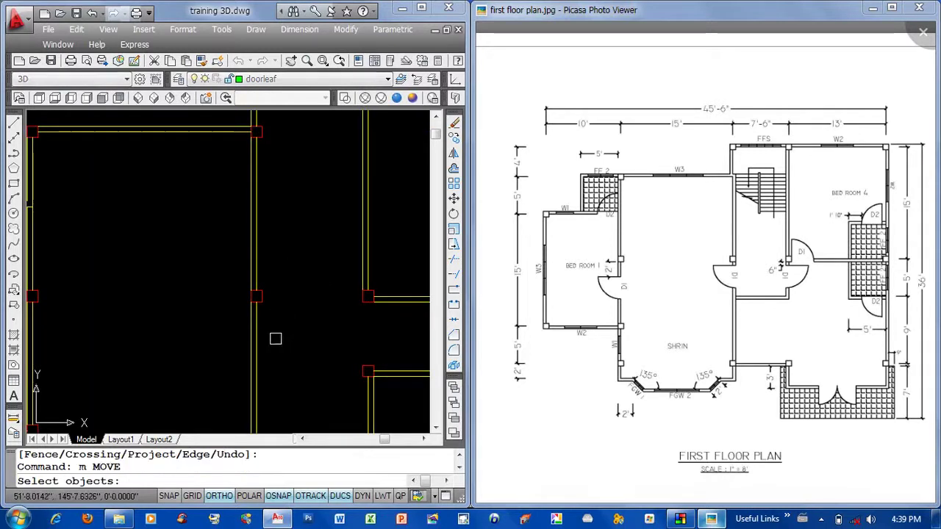
{"action": "left_click_drag", "start_coordinate": [274, 338], "coordinate": [242, 323]}
{"action": "key", "text": "Return"}
{"action": "scroll", "coordinate": [241, 183], "scroll_direction": "up", "scroll_amount": 3}
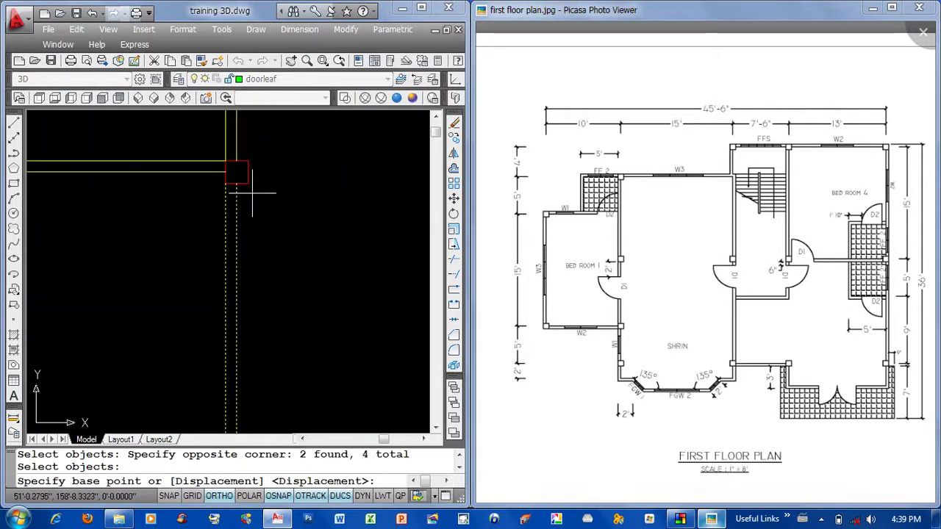
{"action": "left_click", "coordinate": [237, 183]}
{"action": "left_click", "coordinate": [247, 183]}
{"action": "scroll", "coordinate": [296, 246], "scroll_direction": "down", "scroll_amount": 3}
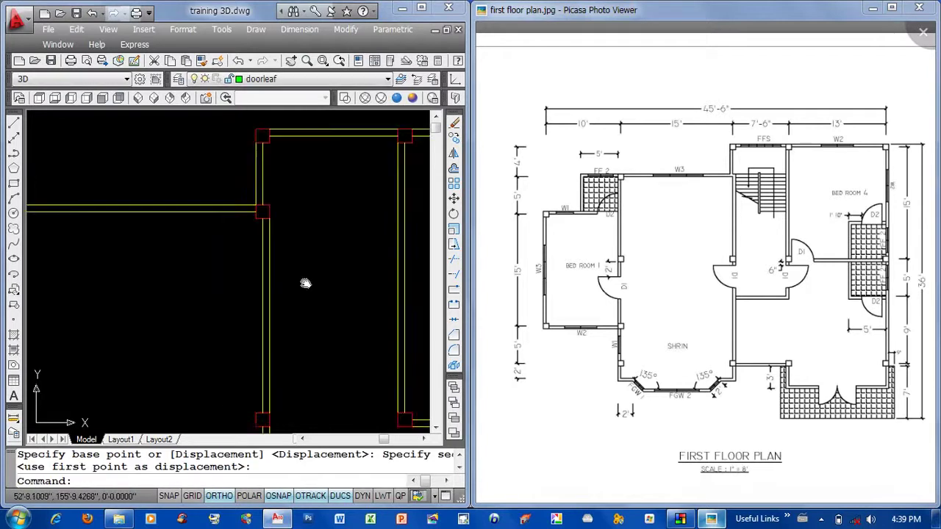
Erase the column at the wall junction.
{"action": "middle_click_drag", "start_coordinate": [296, 250], "coordinate": [294, 274]}
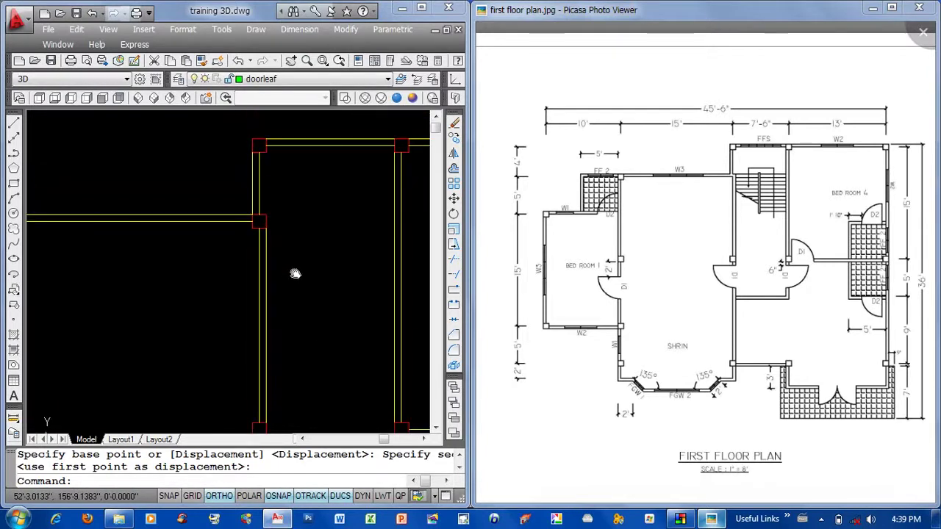
{"action": "scroll", "coordinate": [259, 220], "scroll_direction": "up", "scroll_amount": 2}
{"action": "left_click", "coordinate": [191, 221]}
{"action": "left_click", "coordinate": [302, 310]}
{"action": "type", "text": "e"}
{"action": "key", "text": "Return"}
Explode the wall outline into separate lines after the fillet rejects it.
{"action": "middle_click_drag", "start_coordinate": [298, 275], "coordinate": [303, 273]}
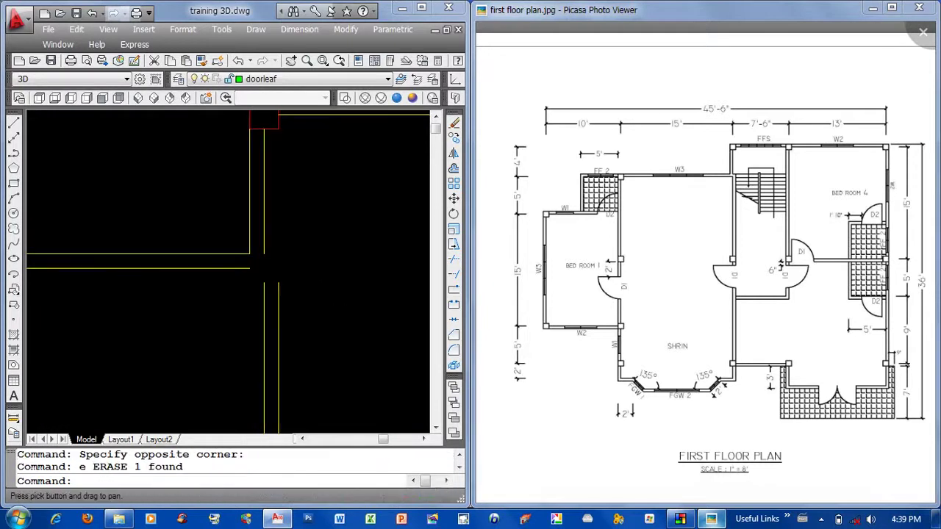
{"action": "type", "text": "f"}
{"action": "key", "text": "Return"}
{"action": "type", "text": "r"}
{"action": "key", "text": "Return"}
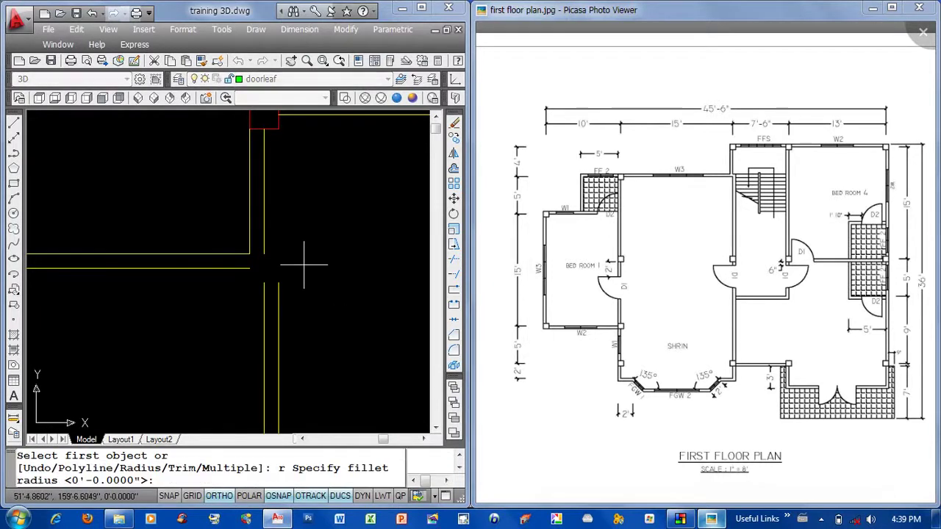
{"action": "key", "text": "Return"}
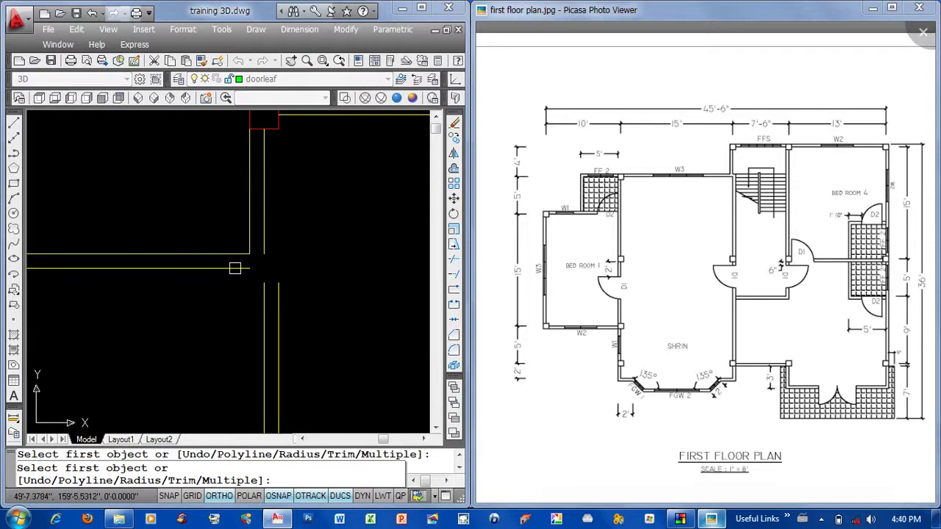
{"action": "middle_click_drag", "start_coordinate": [247, 269], "coordinate": [370, 267]}
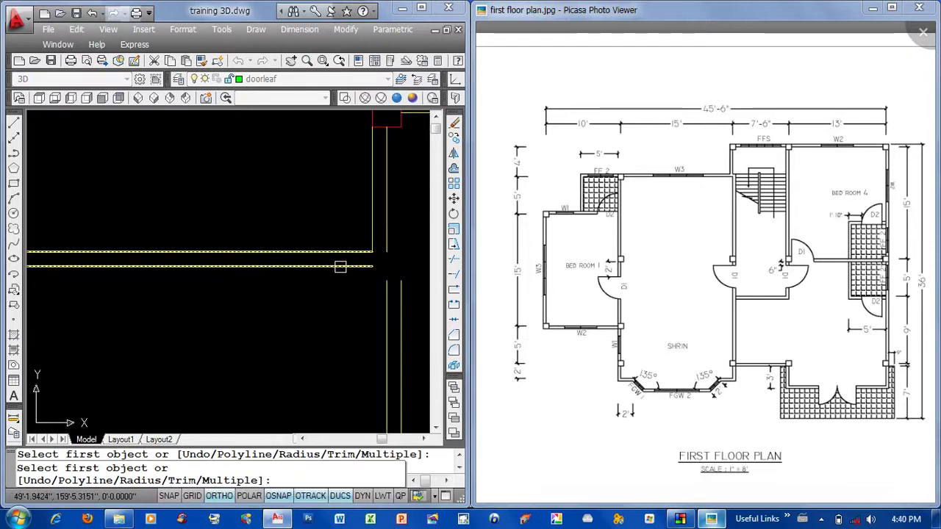
{"action": "left_click", "coordinate": [340, 267]}
{"action": "key", "text": "Escape"}
{"action": "left_click", "coordinate": [336, 267]}
{"action": "type", "text": "x"}
{"action": "key", "text": "Return"}
{"action": "middle_click_drag", "start_coordinate": [324, 303], "coordinate": [244, 292]}
Fillet both horizontal wall lines to the central vertical wall at radius 0.
{"action": "key", "text": "f"}
{"action": "key", "text": "Return"}
{"action": "key", "text": "r"}
{"action": "key", "text": "Return"}
{"action": "type", "text": "0"}
{"action": "key", "text": "Return"}
{"action": "left_click", "coordinate": [274, 256]}
{"action": "left_click", "coordinate": [306, 279]}
{"action": "key", "text": "Return"}
{"action": "left_click", "coordinate": [258, 239]}
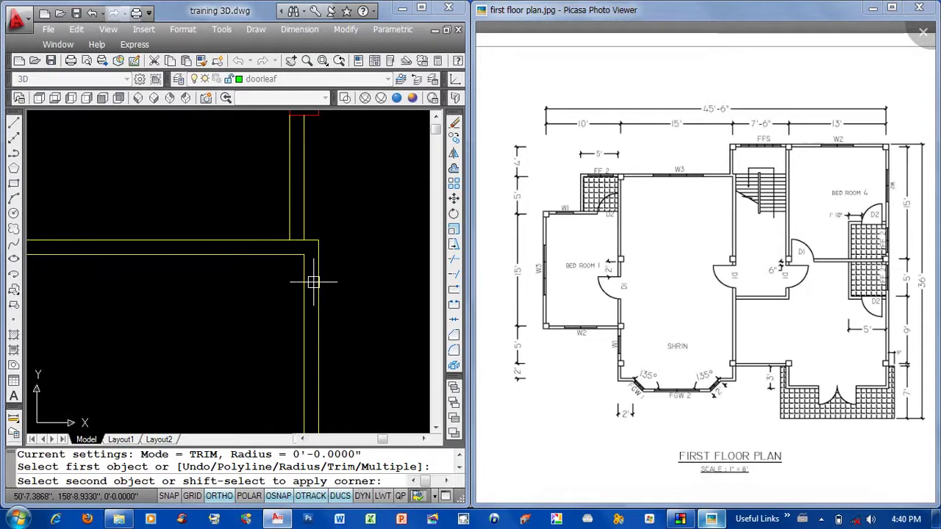
{"action": "left_click", "coordinate": [313, 273]}
{"action": "key", "text": "Return"}
{"action": "scroll", "coordinate": [299, 249], "scroll_direction": "up", "scroll_amount": 2}
{"action": "key", "text": "Escape"}
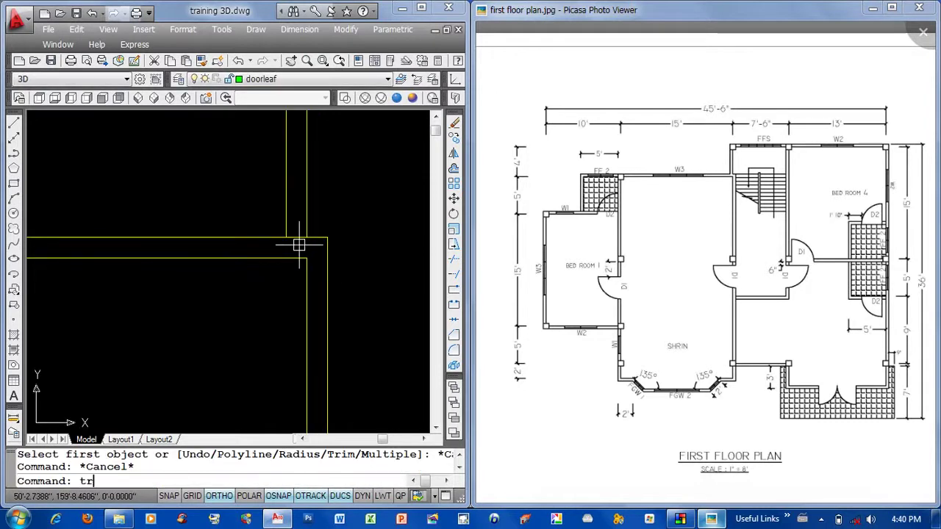
Erase the short vertical wall line in the right-hand rooms.
{"action": "key", "text": "Return"}
{"action": "key", "text": "Return"}
{"action": "key", "text": "Return"}
{"action": "scroll", "coordinate": [299, 242], "scroll_direction": "down", "scroll_amount": 1}
{"action": "scroll", "coordinate": [309, 243], "scroll_direction": "down", "scroll_amount": 2}
{"action": "scroll", "coordinate": [324, 239], "scroll_direction": "down", "scroll_amount": 2}
{"action": "scroll", "coordinate": [334, 257], "scroll_direction": "down", "scroll_amount": 1}
{"action": "middle_click_drag", "start_coordinate": [340, 284], "coordinate": [297, 297]}
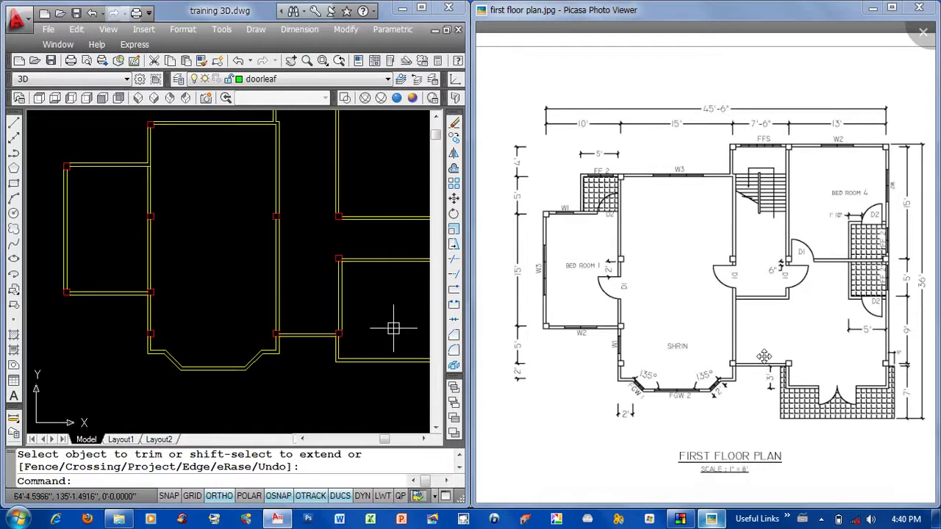
{"action": "middle_click_drag", "start_coordinate": [367, 311], "coordinate": [355, 314]}
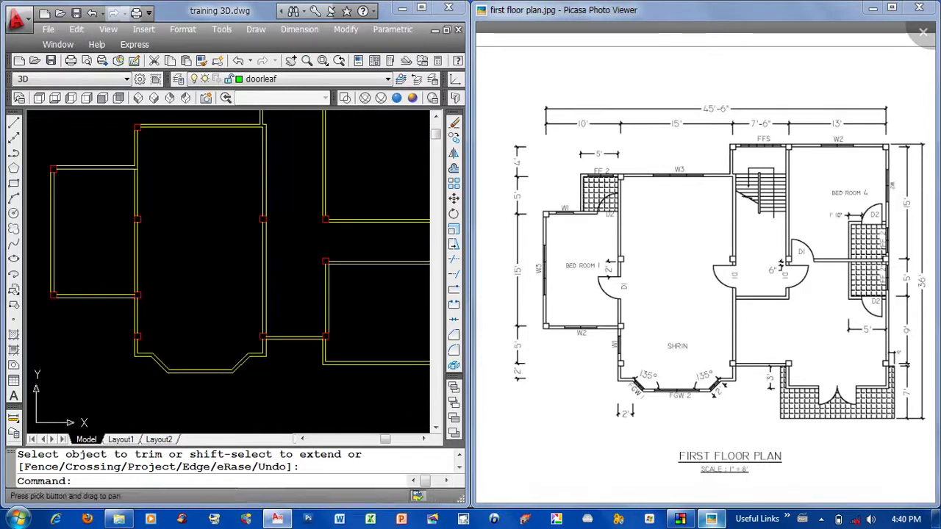
{"action": "left_click", "coordinate": [340, 293]}
{"action": "left_click", "coordinate": [315, 307]}
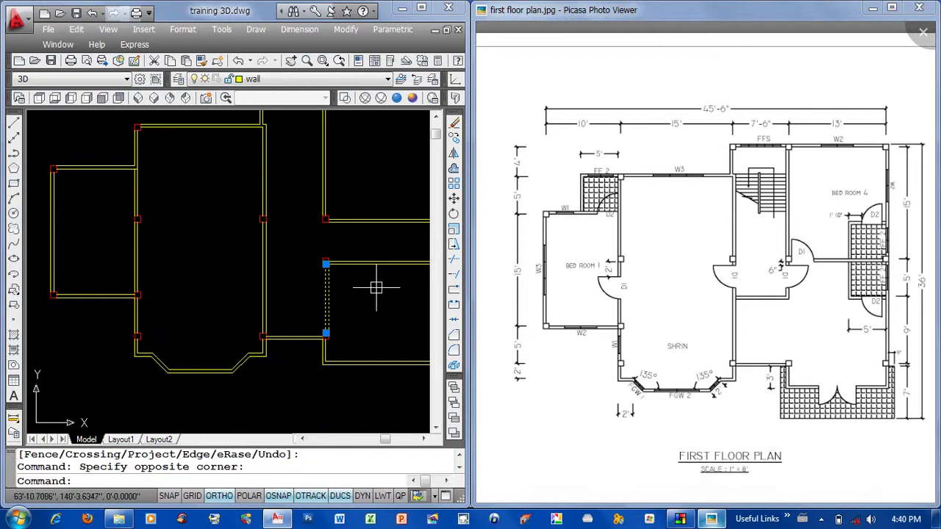
{"action": "type", "text": "e"}
{"action": "key", "text": "Return"}
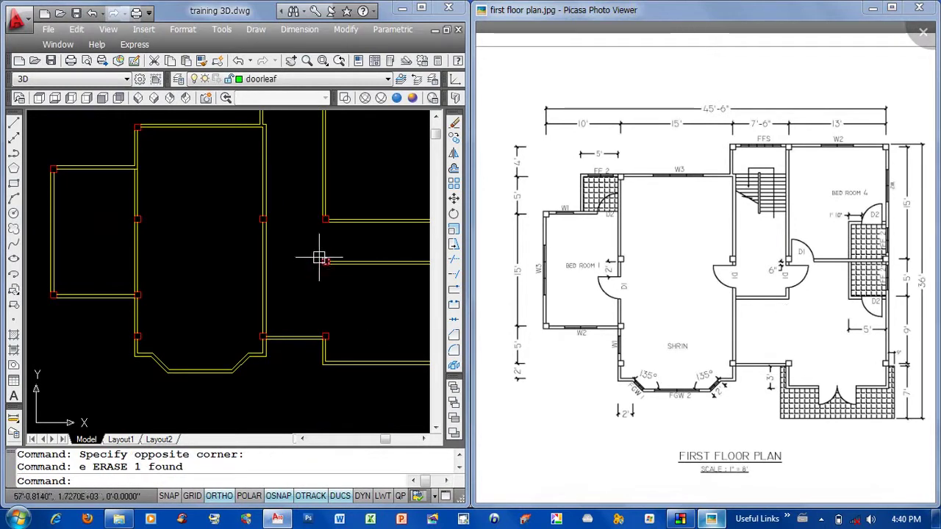
Erase the short horizontal wall line inside the right-hand room.
{"action": "middle_click_drag", "start_coordinate": [359, 275], "coordinate": [318, 285]}
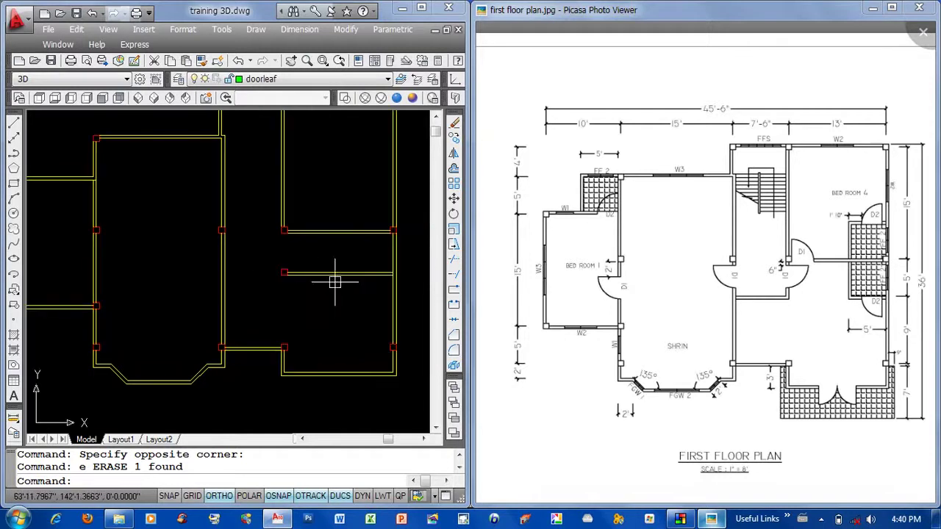
{"action": "left_click", "coordinate": [342, 293]}
{"action": "left_click", "coordinate": [330, 256]}
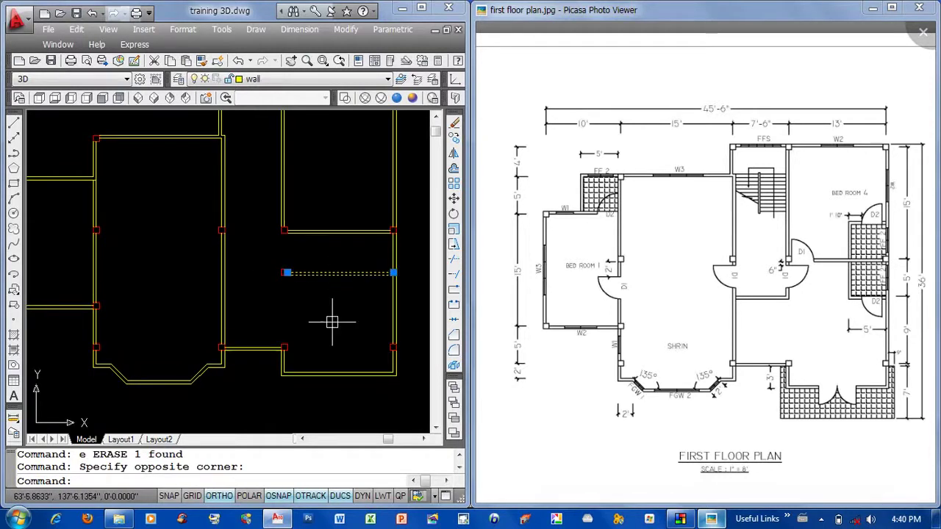
{"action": "type", "text": "e"}
{"action": "key", "text": "Return"}
{"action": "mouse_move", "coordinate": [305, 287]}
{"action": "middle_mouse_down"}
{"action": "mouse_move", "coordinate": [302, 306]}
{"action": "mouse_move", "coordinate": [317, 309]}
{"action": "middle_mouse_up"}
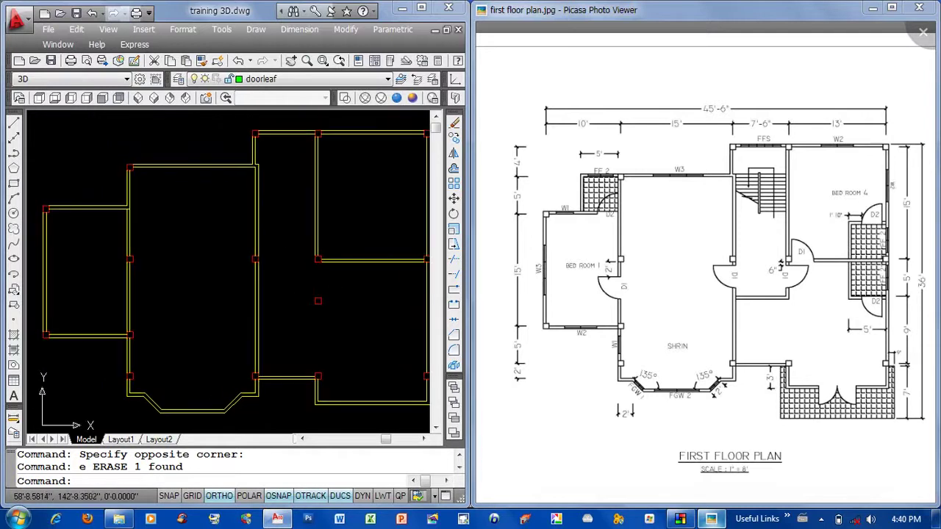
{"action": "type", "text": "l"}
{"action": "key", "text": "Return"}
{"action": "scroll", "coordinate": [315, 275], "scroll_direction": "up", "scroll_amount": 2}
Draw an L-shaped line running down and then left from the wall corner.
{"action": "scroll", "coordinate": [294, 283], "scroll_direction": "up", "scroll_amount": 1}
{"action": "left_click", "coordinate": [324, 238]}
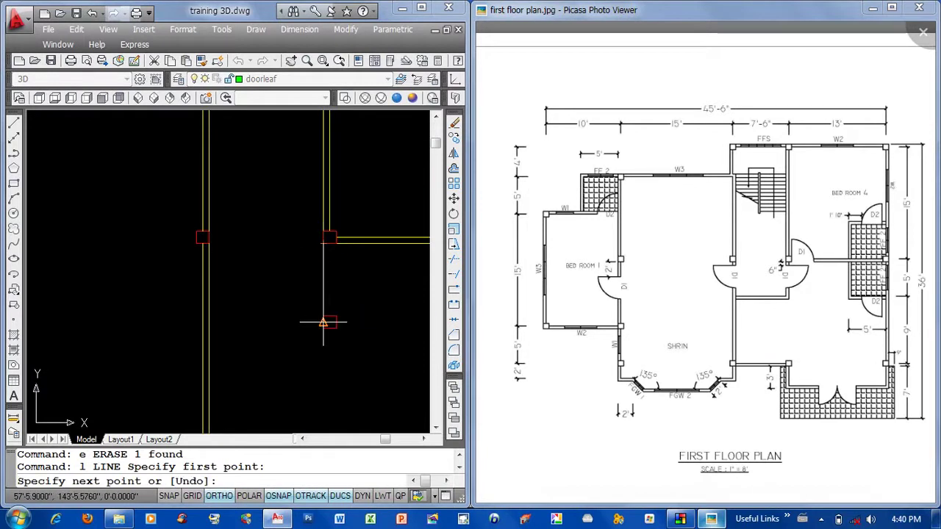
{"action": "left_click", "coordinate": [324, 316]}
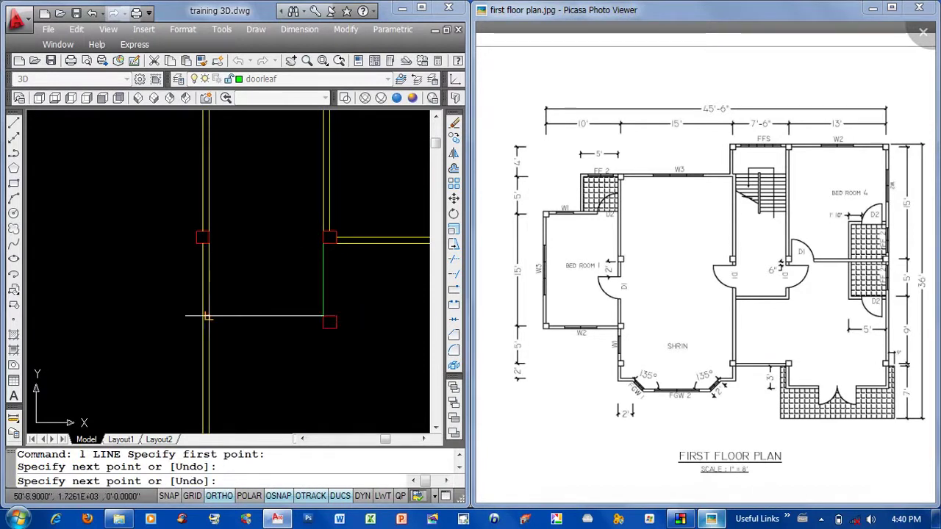
{"action": "left_click", "coordinate": [207, 316]}
{"action": "key", "text": "Return"}
Offset the new vertical and horizontal lines 4.5 inward to form the double wall.
{"action": "type", "text": "o"}
{"action": "key", "text": "Return"}
{"action": "type", "text": "4."}
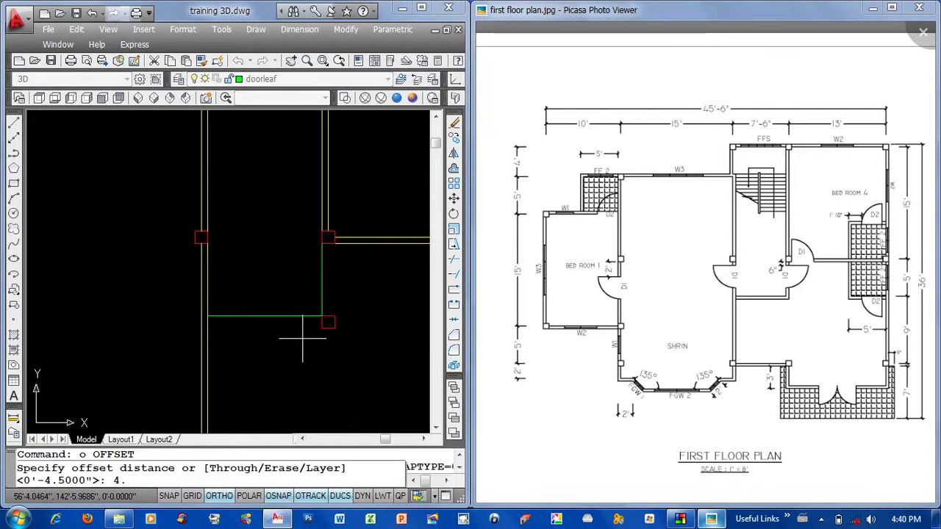
{"action": "type", "text": "5"}
{"action": "key", "text": "Return"}
{"action": "middle_click_drag", "start_coordinate": [316, 323], "coordinate": [310, 321]}
{"action": "left_click", "coordinate": [321, 288]}
{"action": "left_click", "coordinate": [308, 290]}
{"action": "left_click", "coordinate": [273, 315]}
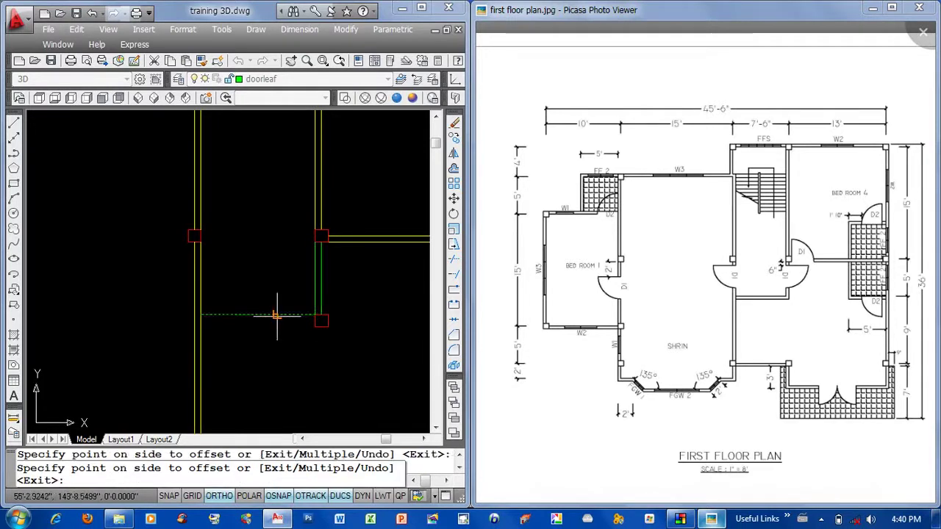
{"action": "left_click", "coordinate": [278, 332]}
{"action": "key", "text": "Return"}
Match the new lines' properties to an existing yellow wall with MATCHPROP.
{"action": "type", "text": "ma"}
{"action": "key", "text": "Return"}
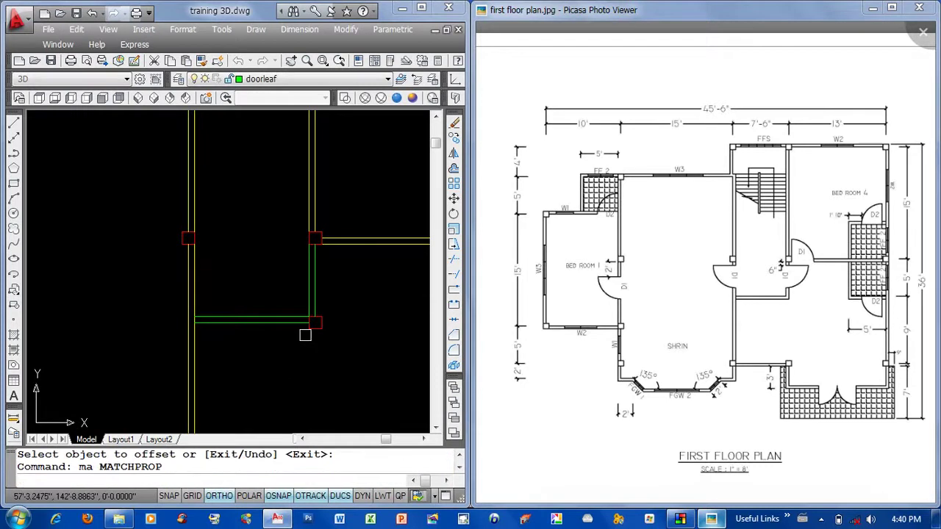
{"action": "left_click", "coordinate": [370, 210]}
{"action": "left_click", "coordinate": [367, 239]}
{"action": "left_click", "coordinate": [336, 288]}
{"action": "left_click", "coordinate": [256, 351]}
{"action": "key", "text": "Return"}
{"action": "middle_click_drag", "start_coordinate": [285, 218], "coordinate": [253, 245]}
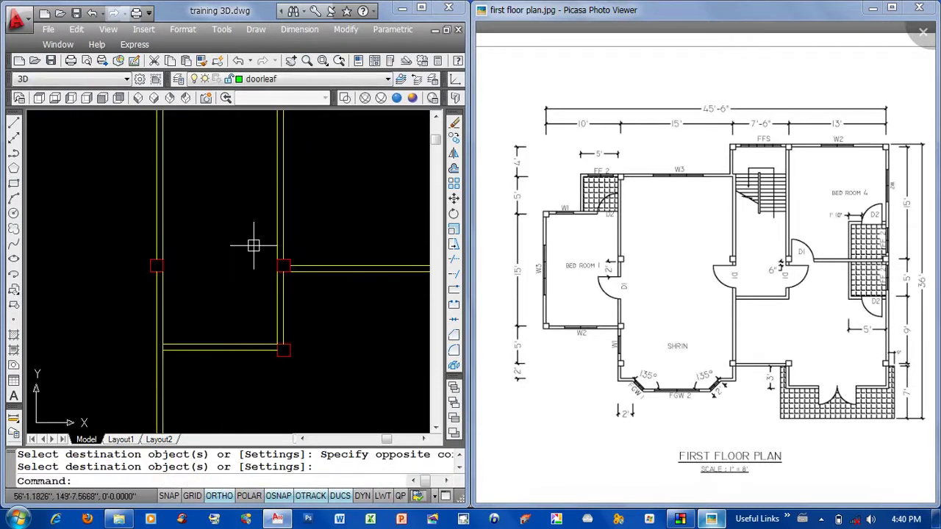
{"action": "middle_click_drag", "start_coordinate": [309, 287], "coordinate": [278, 294]}
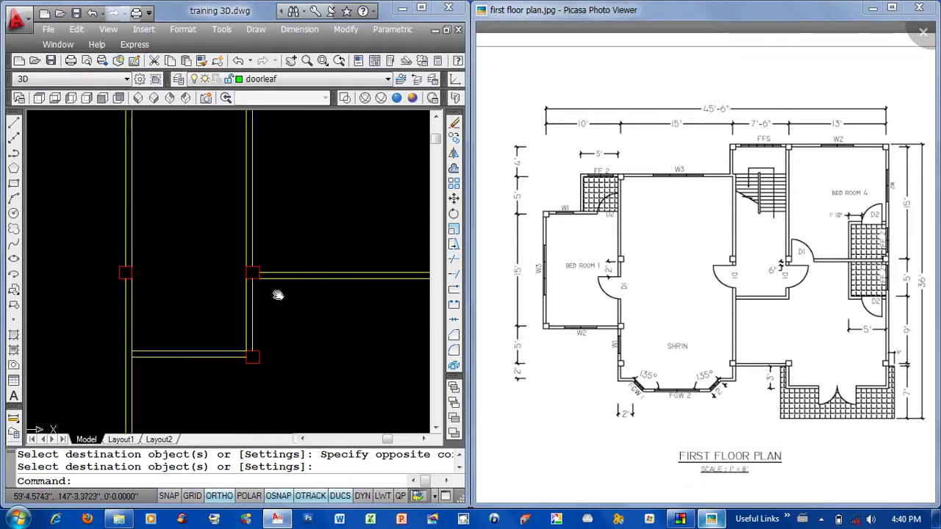
{"action": "scroll", "coordinate": [286, 342], "scroll_direction": "down", "scroll_amount": 1}
{"action": "scroll", "coordinate": [291, 346], "scroll_direction": "down", "scroll_amount": 1}
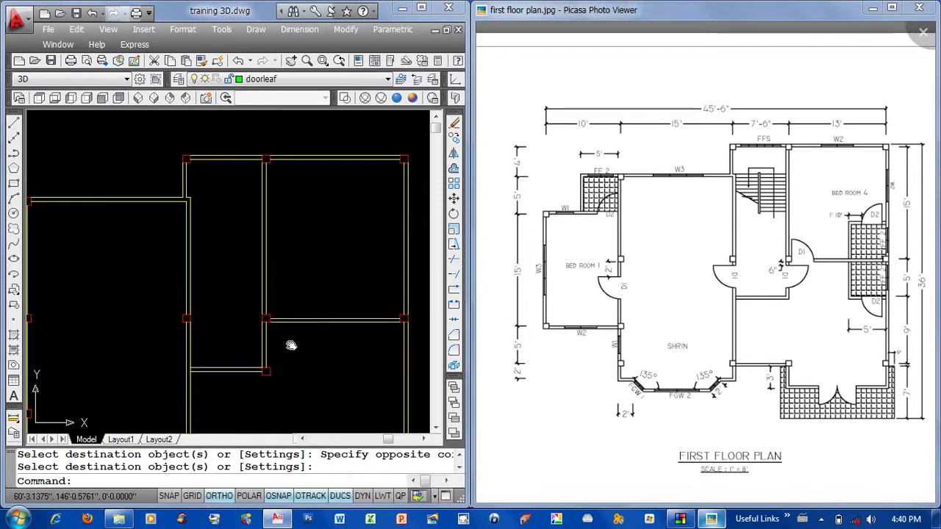
{"action": "scroll", "coordinate": [293, 350], "scroll_direction": "down", "scroll_amount": 2}
{"action": "middle_click_drag", "start_coordinate": [293, 349], "coordinate": [307, 229]}
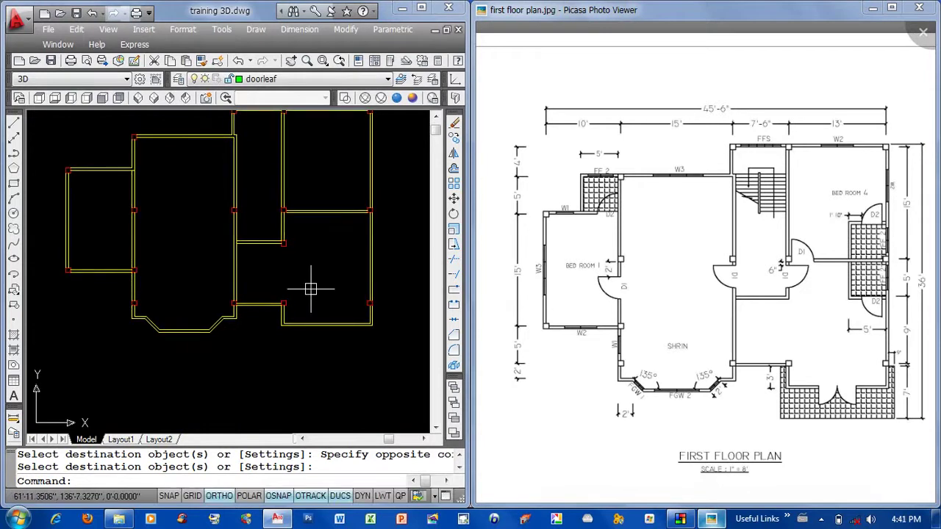
{"action": "middle_click_drag", "start_coordinate": [310, 289], "coordinate": [295, 290]}
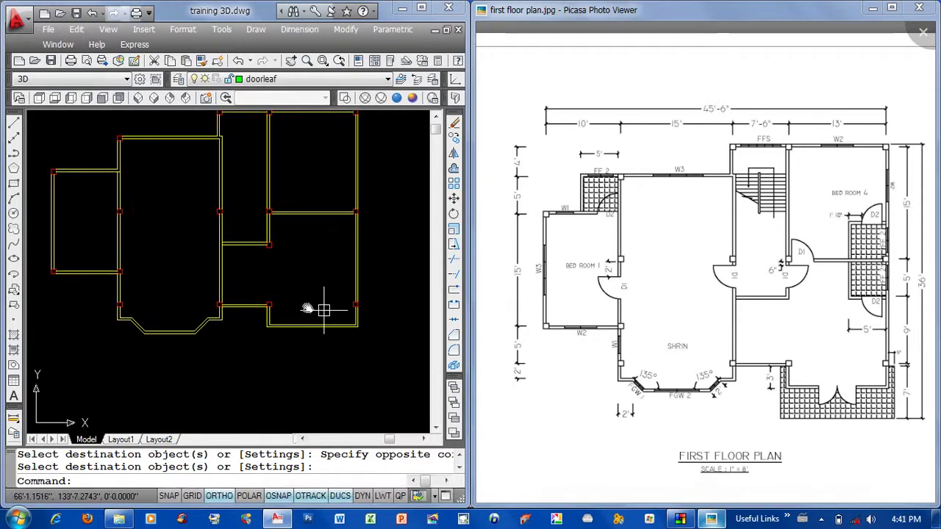
{"action": "middle_click_drag", "start_coordinate": [323, 309], "coordinate": [305, 307]}
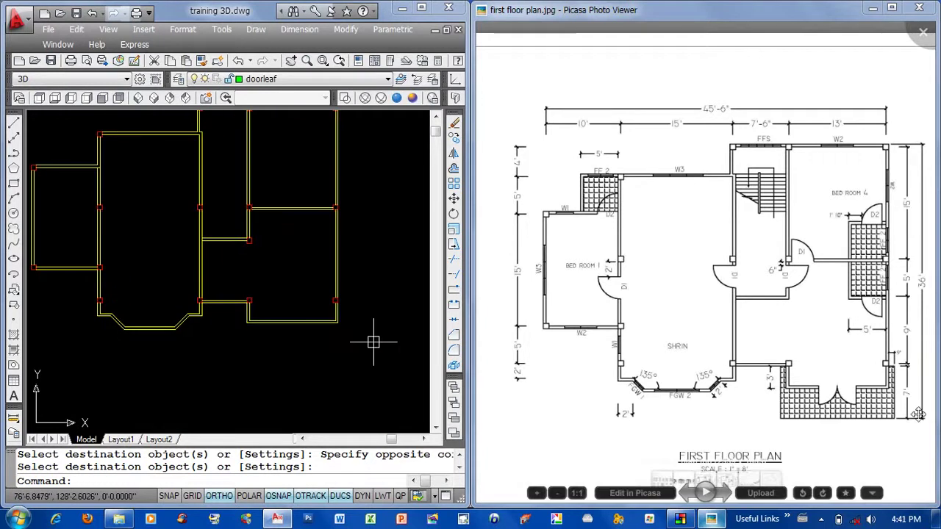
{"action": "scroll", "coordinate": [852, 297], "scroll_direction": "up", "scroll_amount": 3}
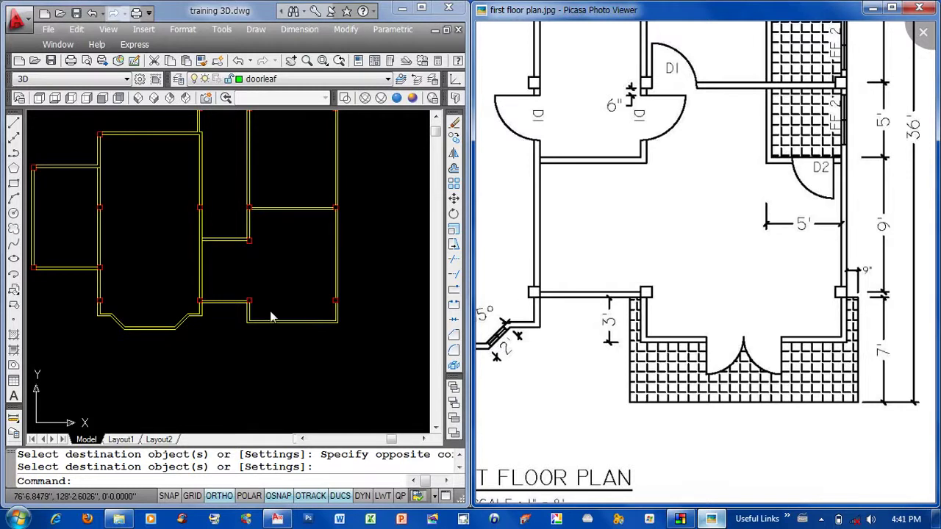
Draw a line from the lower-right room corner, 9" right and then 7' down.
{"action": "type", "text": "l"}
{"action": "key", "text": "Return"}
{"action": "scroll", "coordinate": [347, 309], "scroll_direction": "up", "scroll_amount": 2}
{"action": "scroll", "coordinate": [346, 309], "scroll_direction": "up", "scroll_amount": 2}
{"action": "left_click", "coordinate": [326, 291]}
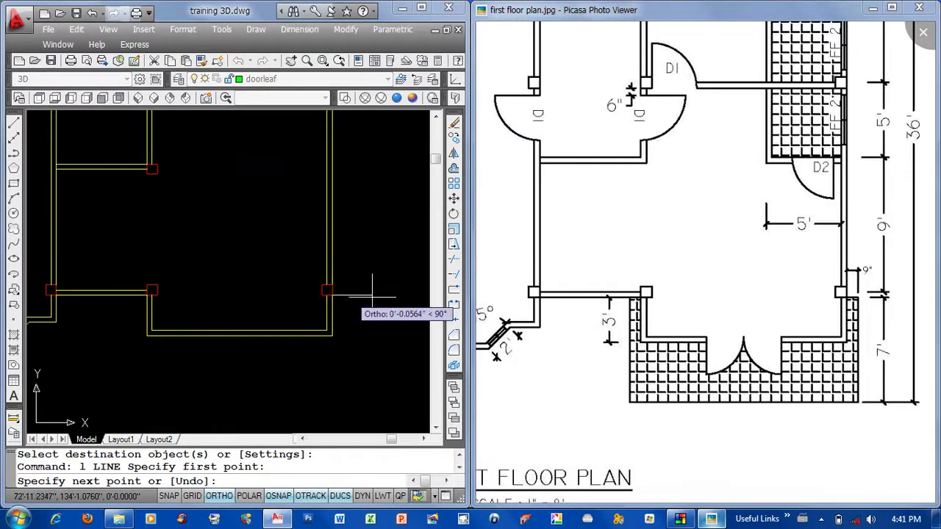
{"action": "type", "text": "9"}
{"action": "key", "text": "Return"}
{"action": "middle_click_drag", "start_coordinate": [352, 420], "coordinate": [349, 362]}
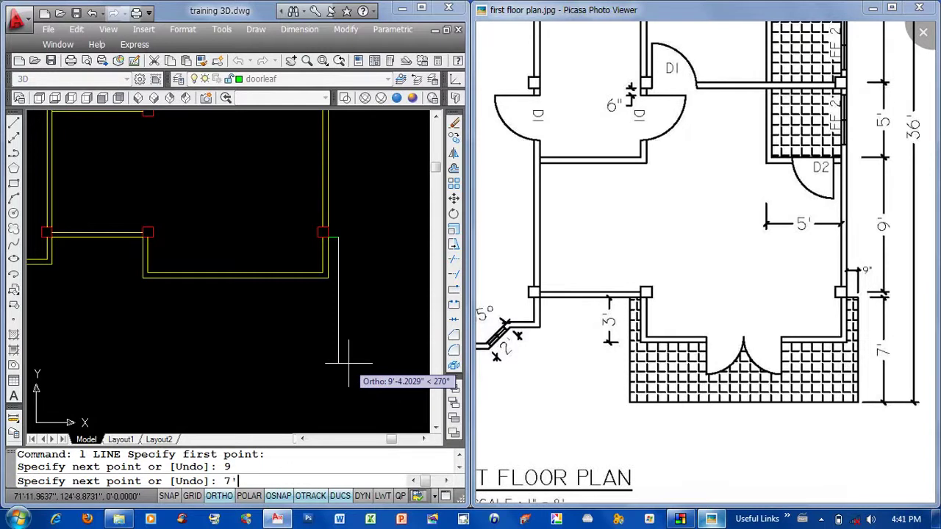
{"action": "key", "text": "Return"}
{"action": "middle_click_drag", "start_coordinate": [190, 340], "coordinate": [214, 357]}
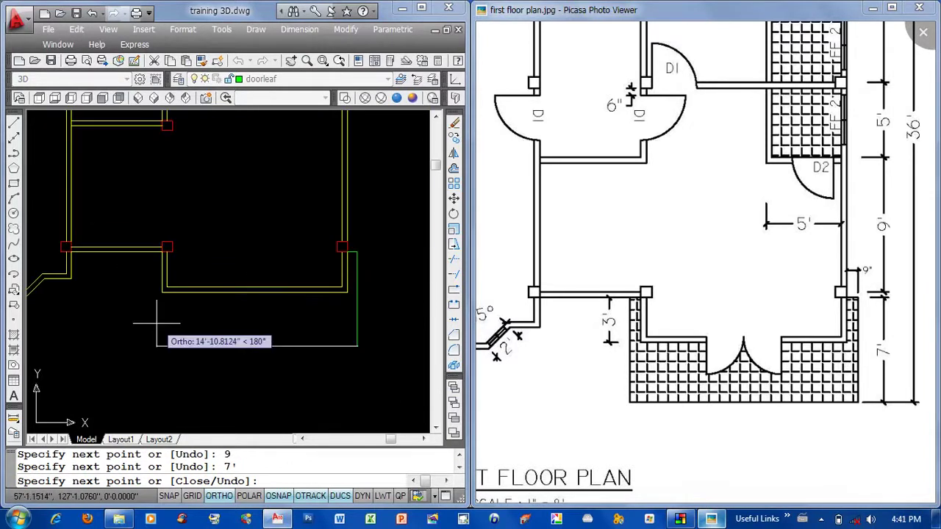
{"action": "key", "text": "Return"}
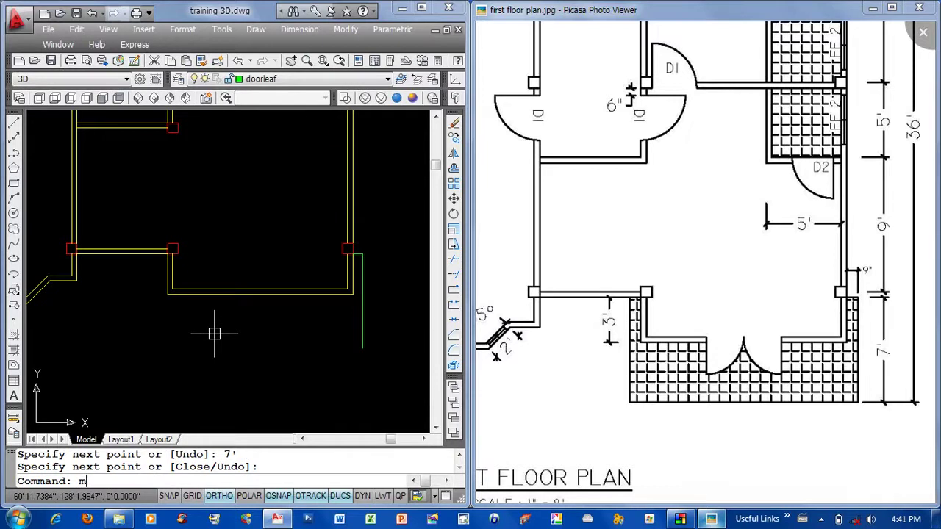
Mirror the new 7' vertical line to the other side of the bay.
{"action": "type", "text": "i"}
{"action": "key", "text": "Return"}
{"action": "scroll", "coordinate": [360, 263], "scroll_direction": "up", "scroll_amount": 3}
{"action": "left_click", "coordinate": [356, 245]}
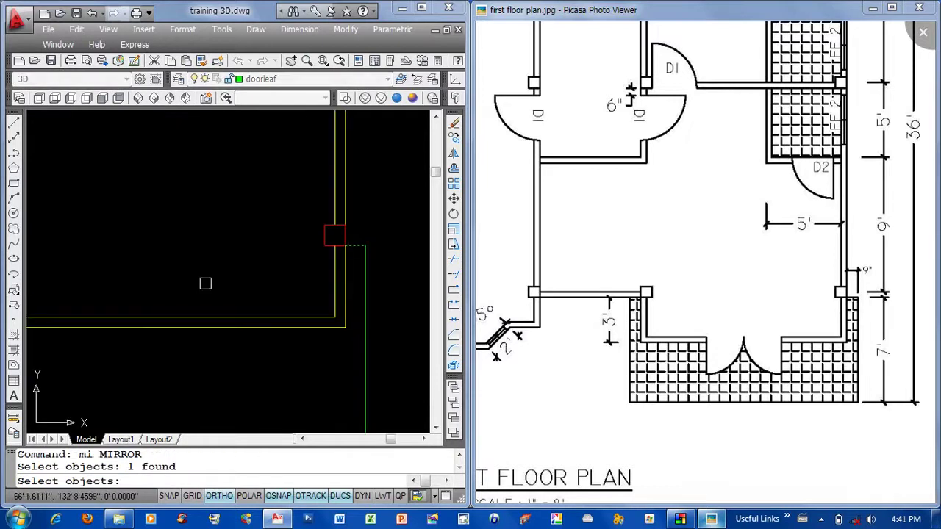
{"action": "scroll", "coordinate": [205, 283], "scroll_direction": "down", "scroll_amount": 4}
{"action": "key", "text": "Return"}
{"action": "left_click", "coordinate": [190, 299]}
{"action": "left_click", "coordinate": [174, 353]}
{"action": "key", "text": "Return"}
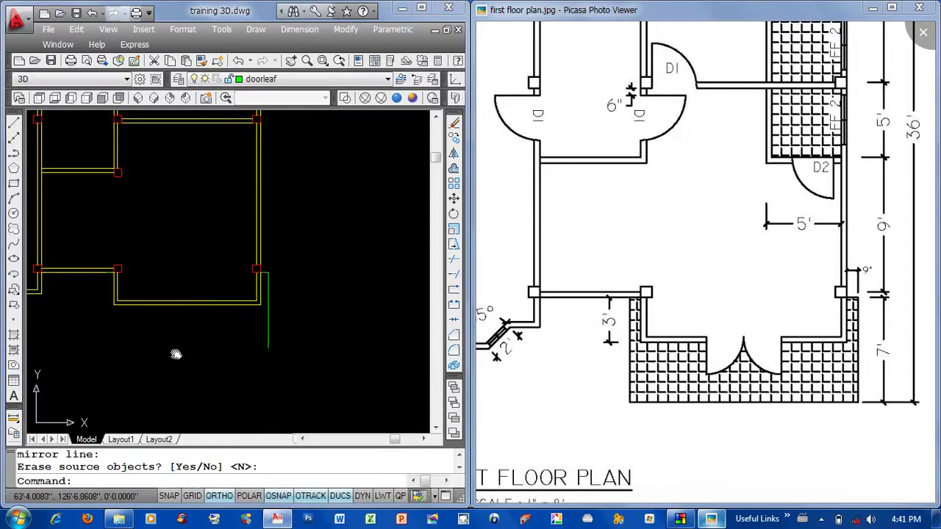
{"action": "middle_click_drag", "start_coordinate": [274, 345], "coordinate": [311, 330]}
Mirror a vertical line again to form the bay's double wall.
{"action": "key", "text": "Return"}
{"action": "left_click", "coordinate": [304, 321]}
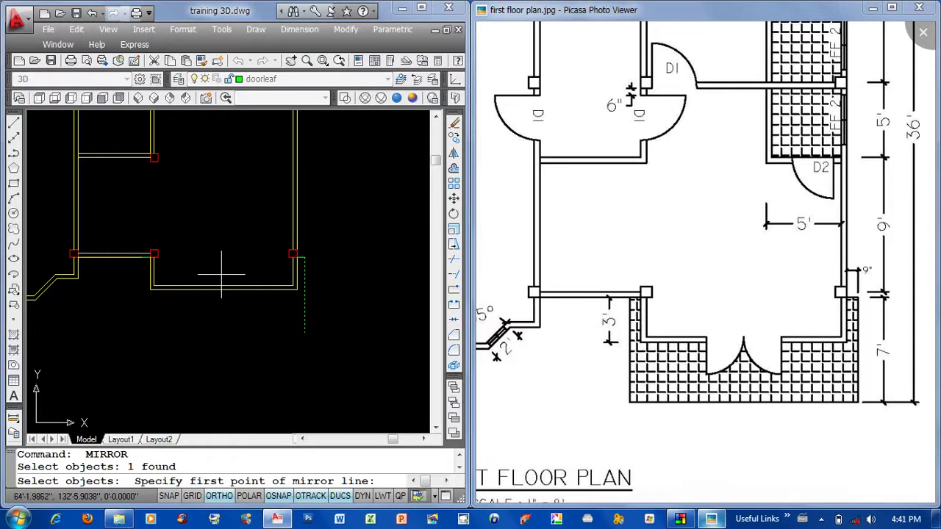
{"action": "left_click", "coordinate": [223, 276]}
{"action": "left_click", "coordinate": [234, 346]}
{"action": "key", "text": "Return"}
{"action": "middle_click_drag", "start_coordinate": [238, 342], "coordinate": [240, 330]}
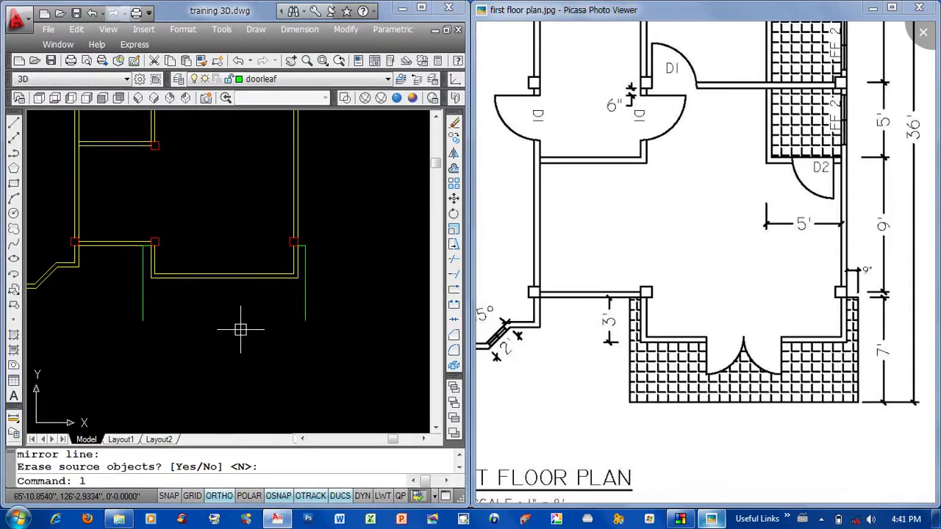
Join the ends of the two vertical lines with a horizontal line.
{"action": "key", "text": "Return"}
{"action": "left_click", "coordinate": [144, 320]}
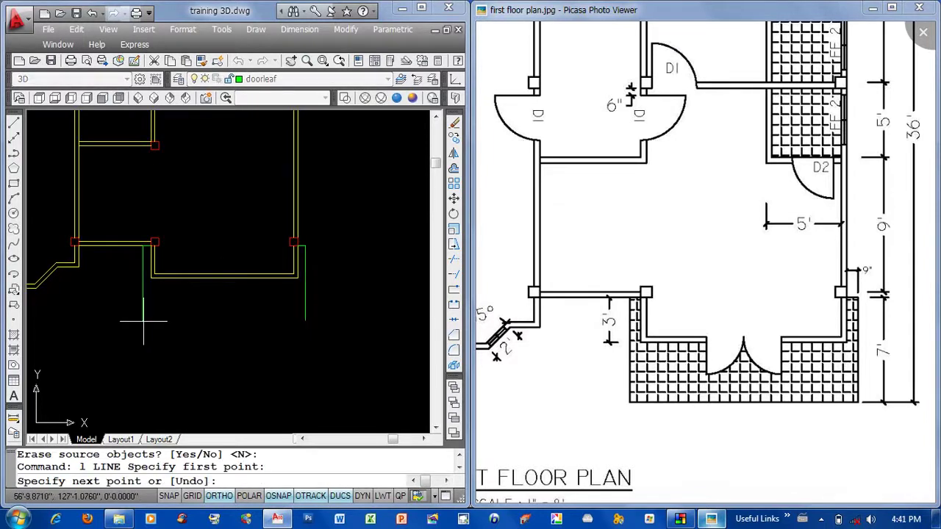
{"action": "left_click", "coordinate": [305, 320]}
{"action": "key", "text": "Return"}
Erase the stray short wall segment.
{"action": "scroll", "coordinate": [157, 242], "scroll_direction": "up", "scroll_amount": 2}
{"action": "left_click", "coordinate": [184, 249]}
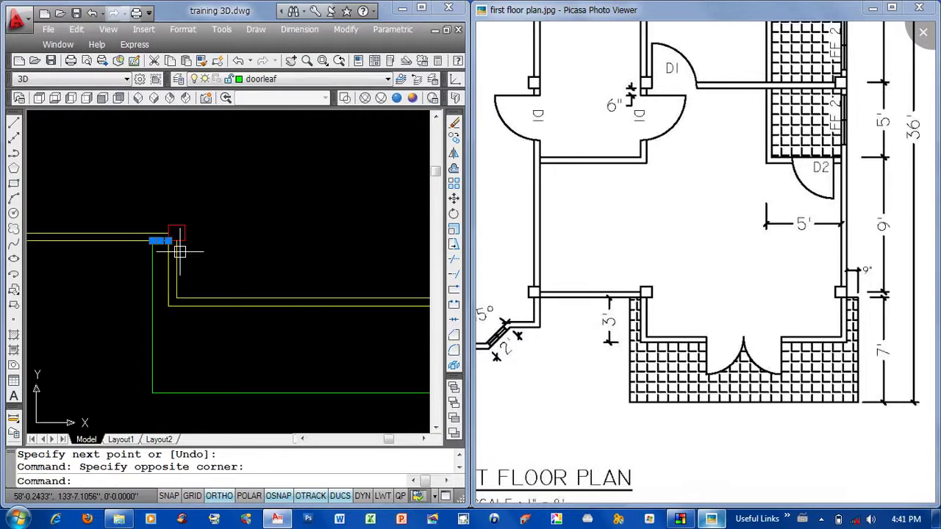
{"action": "left_click", "coordinate": [150, 236]}
{"action": "type", "text": "e"}
{"action": "key", "text": "Return"}
{"action": "scroll", "coordinate": [158, 242], "scroll_direction": "down", "scroll_amount": 1}
Match the balcony lines' properties to an existing wall with MATCHPROP.
{"action": "type", "text": "ma"}
{"action": "key", "text": "Return"}
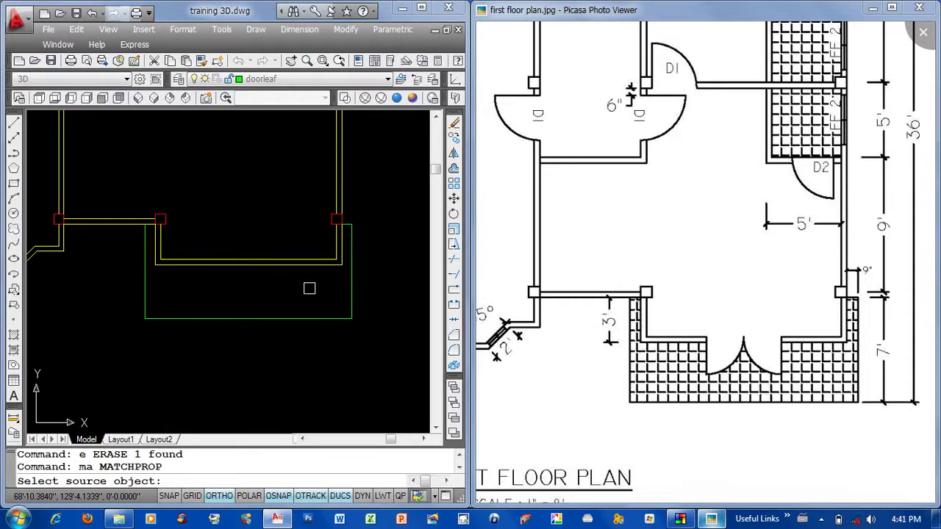
{"action": "left_click", "coordinate": [309, 260]}
{"action": "left_click", "coordinate": [363, 342]}
{"action": "left_click", "coordinate": [150, 297]}
{"action": "key", "text": "Return"}
{"action": "scroll", "coordinate": [269, 318], "scroll_direction": "down", "scroll_amount": 3}
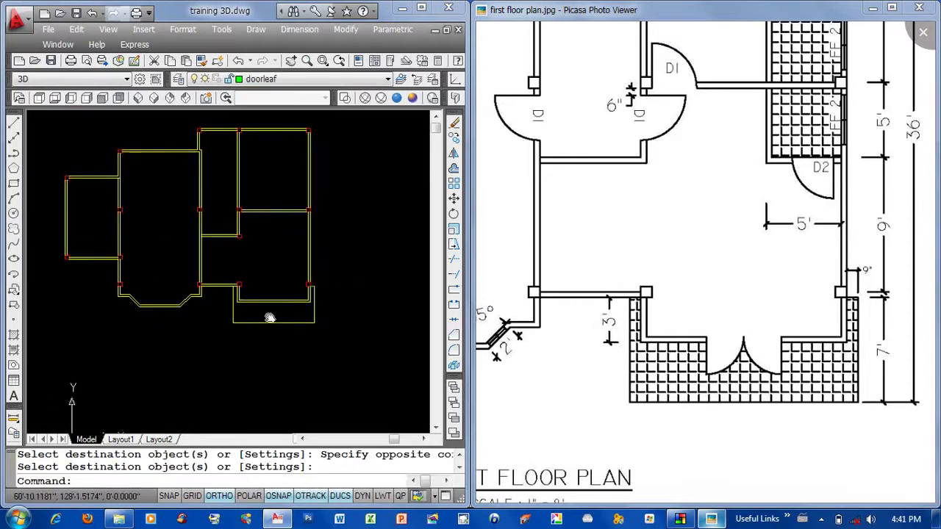
Restyle the remaining balcony lines to match the wall line properties.
{"action": "scroll", "coordinate": [312, 254], "scroll_direction": "up", "scroll_amount": 3}
{"action": "key", "text": "Return"}
{"action": "left_click", "coordinate": [302, 238]}
{"action": "key", "text": "Return"}
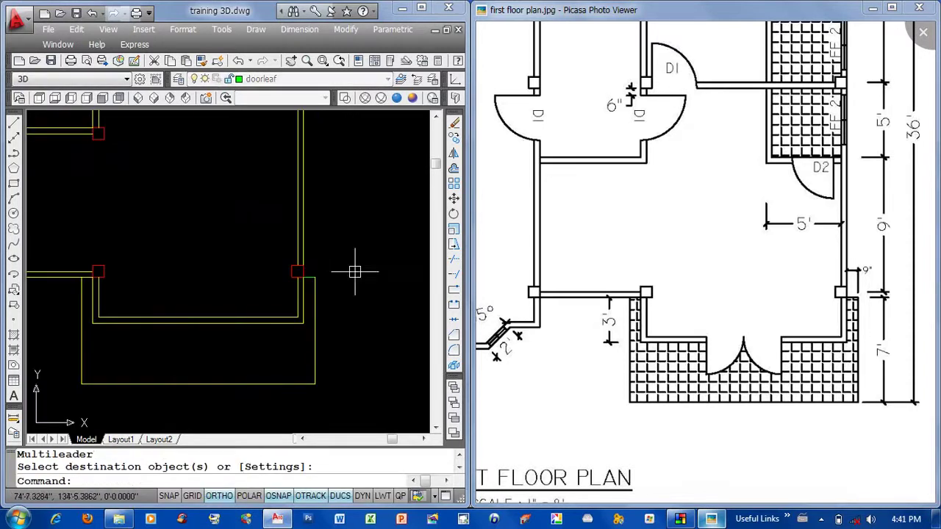
{"action": "left_click", "coordinate": [357, 269]}
{"action": "left_click", "coordinate": [316, 290]}
{"action": "key", "text": "Return"}
{"action": "left_click", "coordinate": [302, 233]}
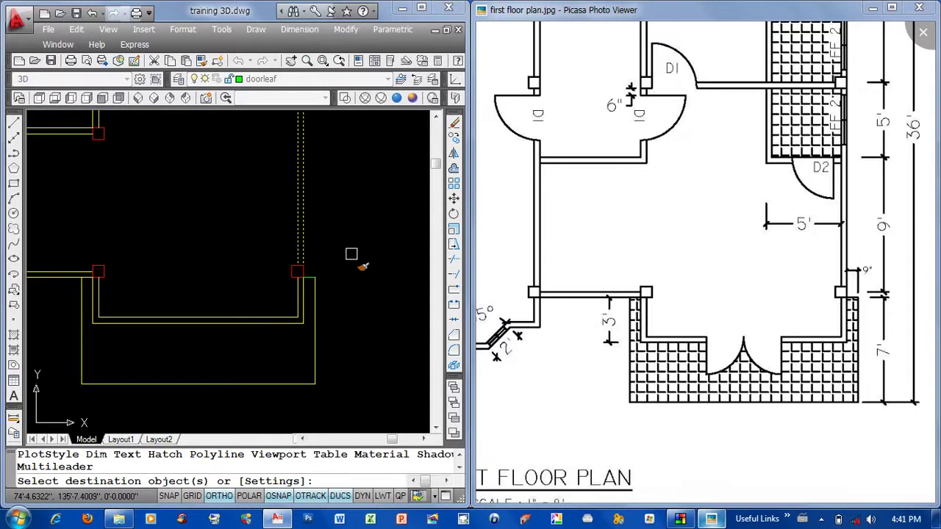
{"action": "left_click", "coordinate": [351, 255]}
{"action": "left_click", "coordinate": [312, 297]}
{"action": "key", "text": "Return"}
Fit the floor plans and 3D model in view and switch to SW Isometric.
{"action": "scroll", "coordinate": [311, 294], "scroll_direction": "down", "scroll_amount": 3}
{"action": "scroll", "coordinate": [284, 294], "scroll_direction": "up", "scroll_amount": 1}
{"action": "scroll", "coordinate": [279, 277], "scroll_direction": "up", "scroll_amount": 1}
{"action": "scroll", "coordinate": [288, 291], "scroll_direction": "up", "scroll_amount": 1}
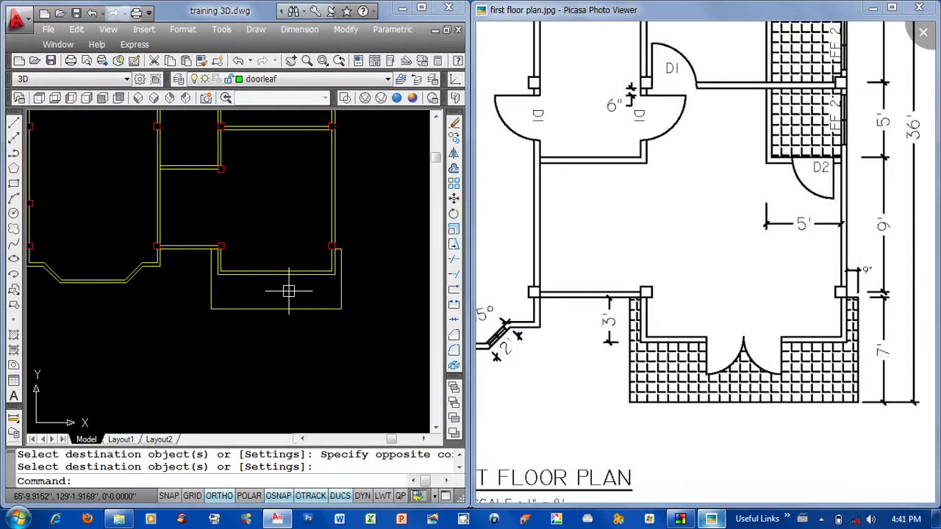
{"action": "scroll", "coordinate": [288, 292], "scroll_direction": "down", "scroll_amount": 1}
{"action": "scroll", "coordinate": [291, 298], "scroll_direction": "down", "scroll_amount": 1}
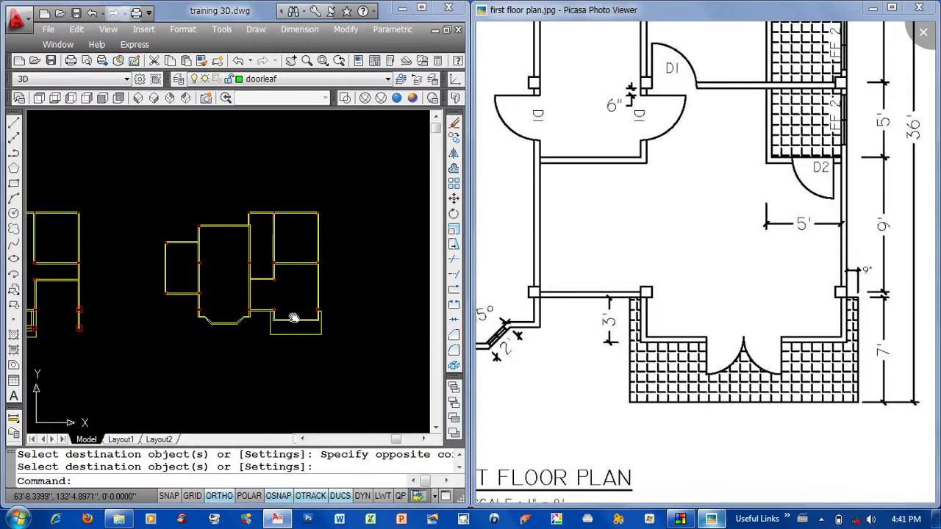
{"action": "middle_click_drag", "start_coordinate": [296, 318], "coordinate": [292, 306]}
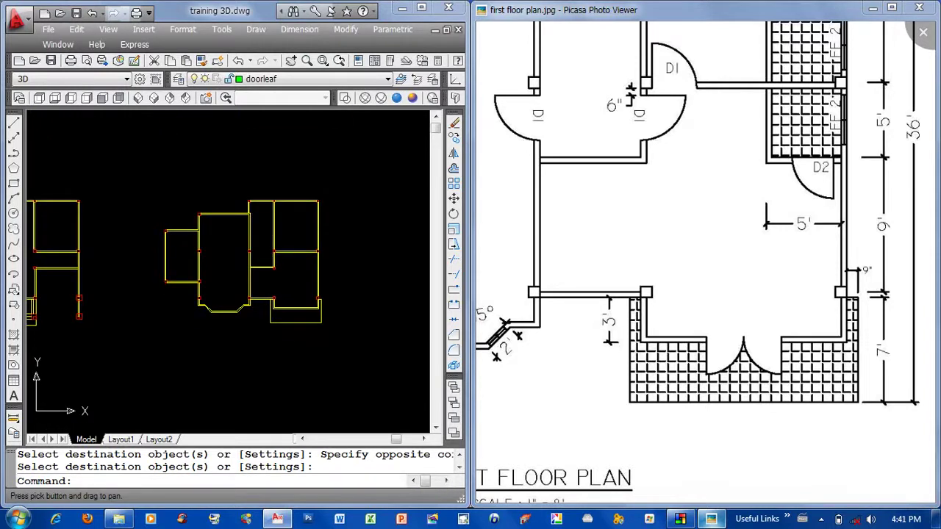
{"action": "left_click_drag", "start_coordinate": [243, 264], "coordinate": [266, 267]}
{"action": "scroll", "coordinate": [709, 231], "scroll_direction": "down", "scroll_amount": 3}
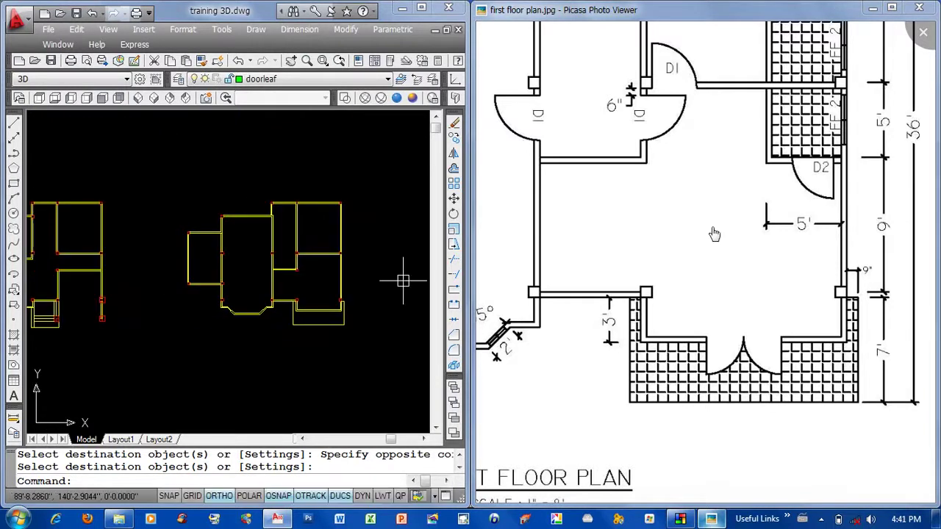
{"action": "middle_click_drag", "start_coordinate": [184, 183], "coordinate": [182, 182]}
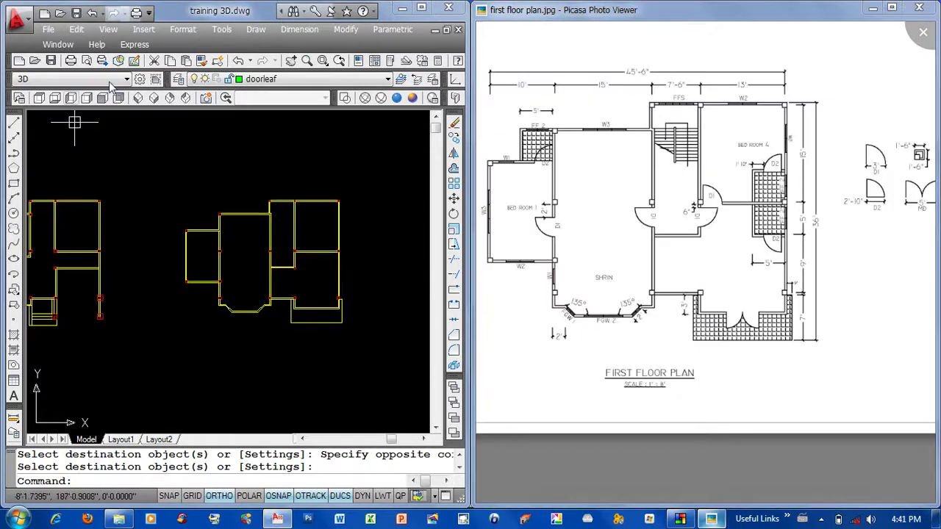
{"action": "left_click", "coordinate": [142, 102]}
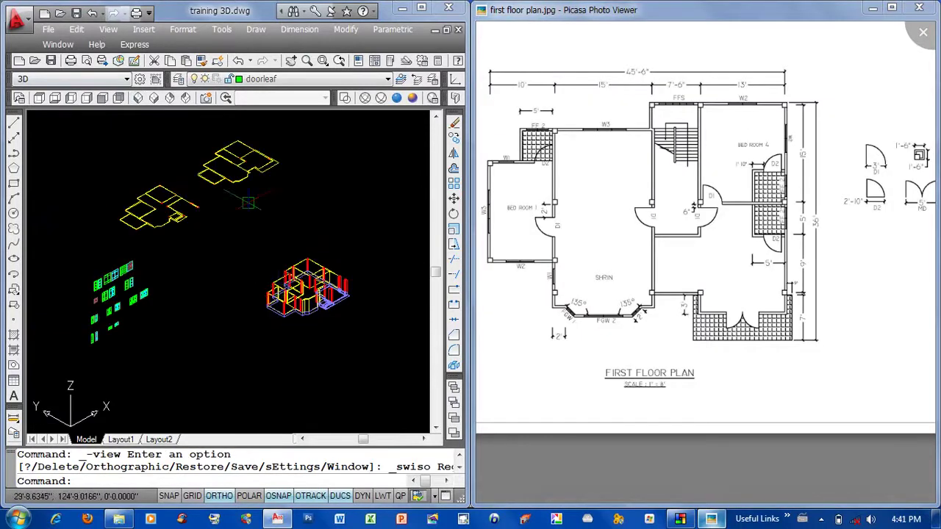
{"action": "type", "text": "co"}
{"action": "key", "text": "Return"}
{"action": "left_click", "coordinate": [287, 152]}
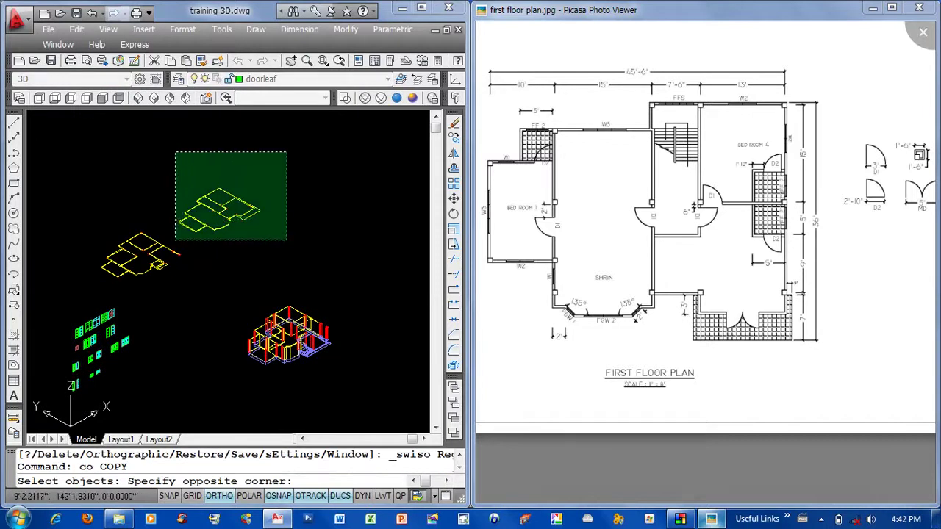
Copy the selected first-floor wall plan to a new spot in the drawing.
{"action": "left_click", "coordinate": [175, 240]}
{"action": "key", "text": "Return"}
{"action": "left_click", "coordinate": [221, 211]}
{"action": "middle_click_drag", "start_coordinate": [160, 266], "coordinate": [28, 229]}
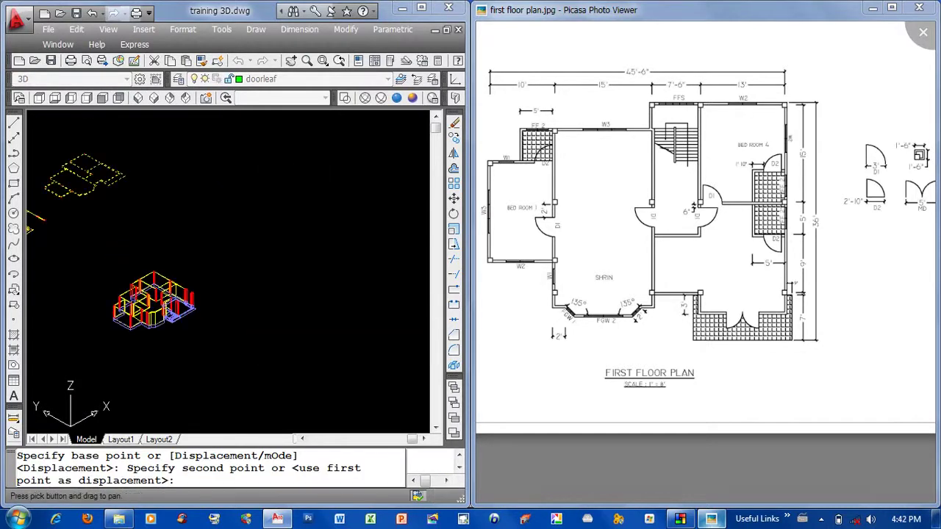
{"action": "left_click", "coordinate": [257, 235]}
{"action": "key", "text": "Return"}
Zoom in and bring up the first-floor plan reference photo.
{"action": "scroll", "coordinate": [262, 258], "scroll_direction": "up", "scroll_amount": 3}
{"action": "scroll", "coordinate": [262, 258], "scroll_direction": "up", "scroll_amount": 3}
{"action": "scroll", "coordinate": [262, 258], "scroll_direction": "up", "scroll_amount": 2}
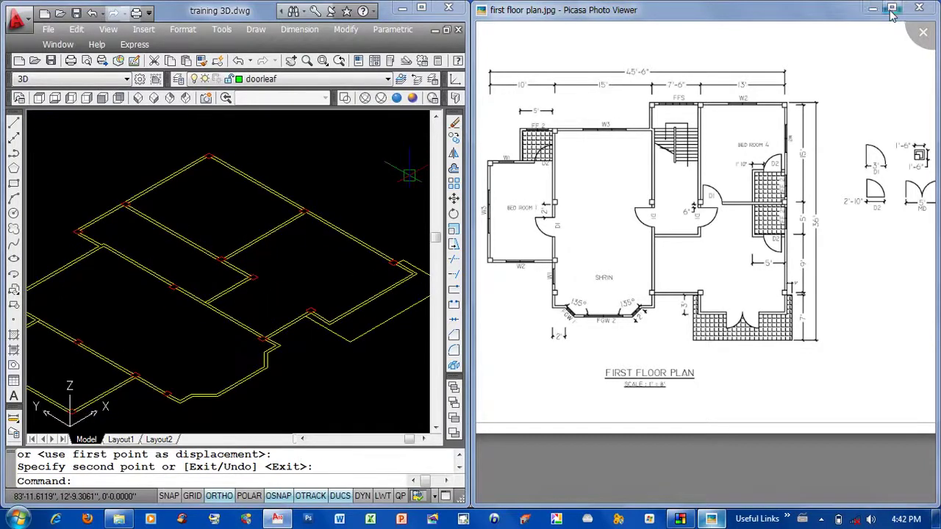
{"action": "left_click", "coordinate": [892, 7]}
{"action": "key", "text": "Escape"}
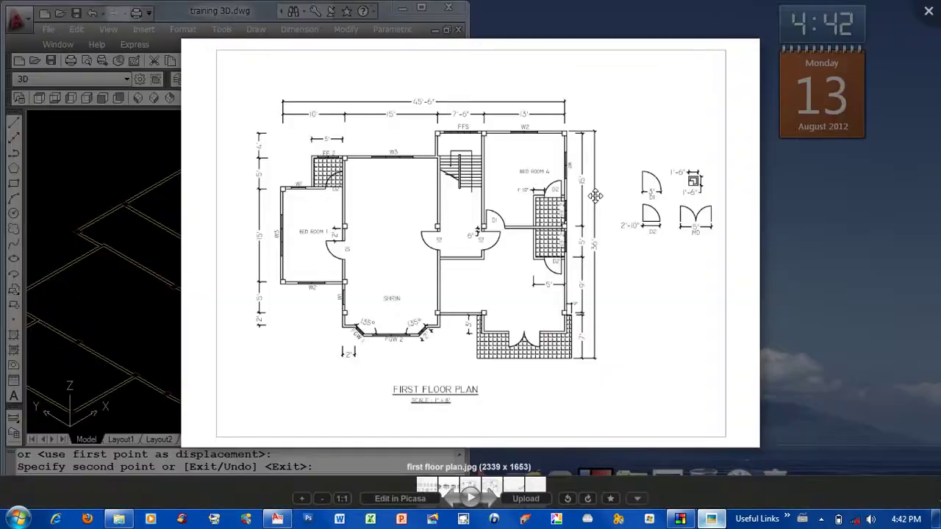
Return to training 3D.dwg maximized, with 'wall' as the current layer.
{"action": "left_click", "coordinate": [285, 520]}
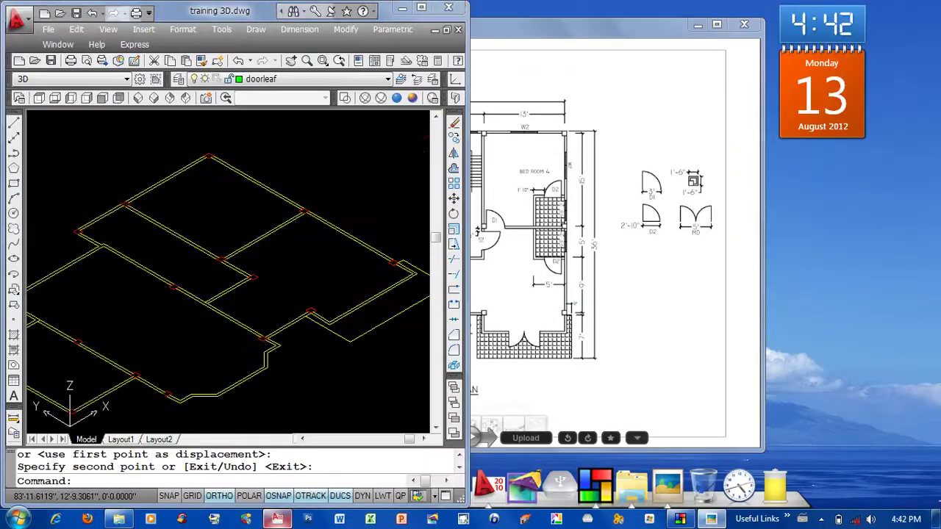
{"action": "left_click", "coordinate": [445, 7]}
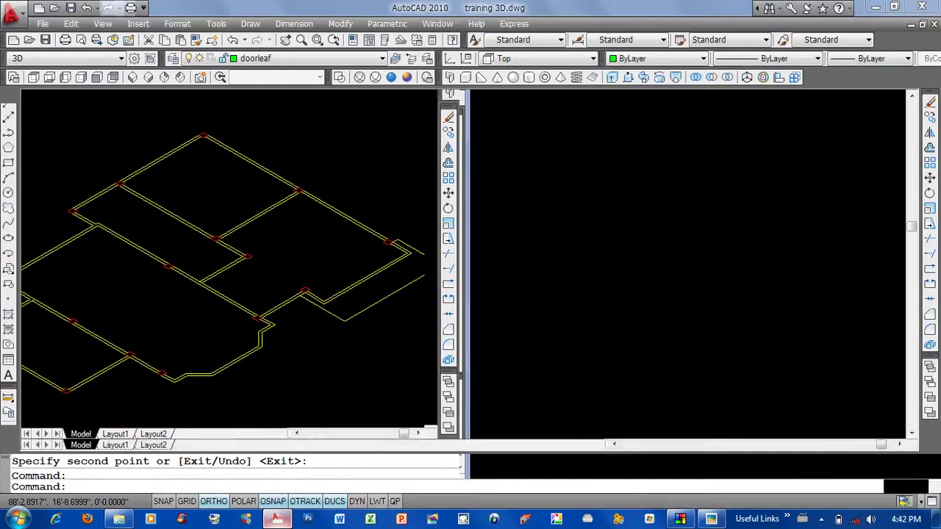
{"action": "left_click", "coordinate": [280, 59]}
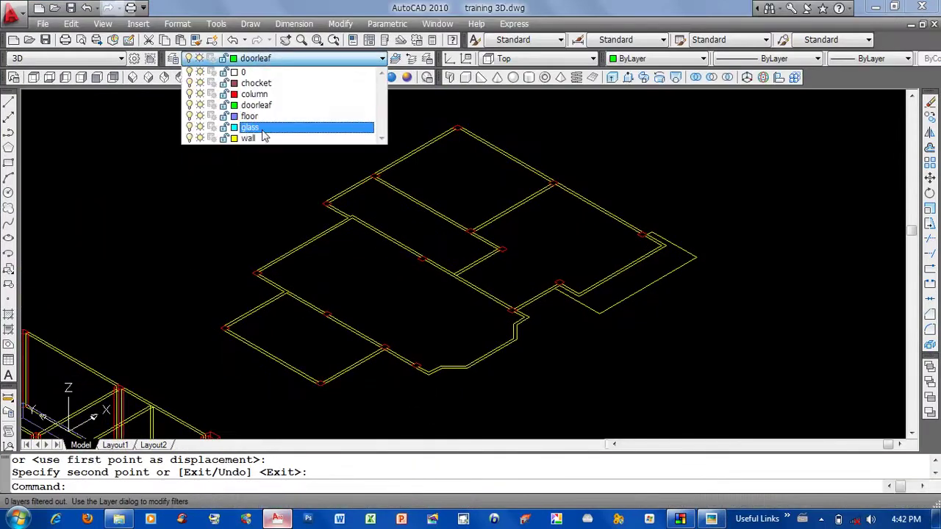
{"action": "left_click", "coordinate": [257, 138]}
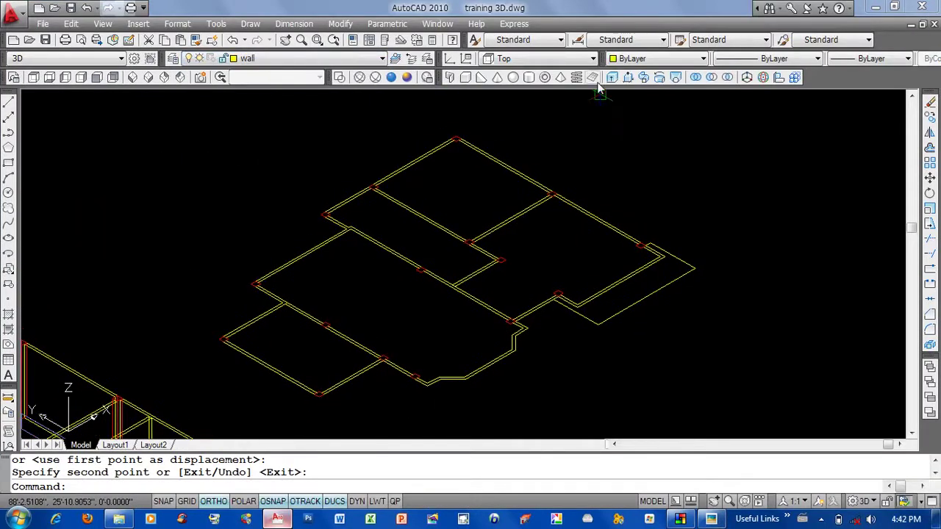
Press-pull the copied plan's top wall strip up 10', then return to Top view.
{"action": "left_click", "coordinate": [628, 79]}
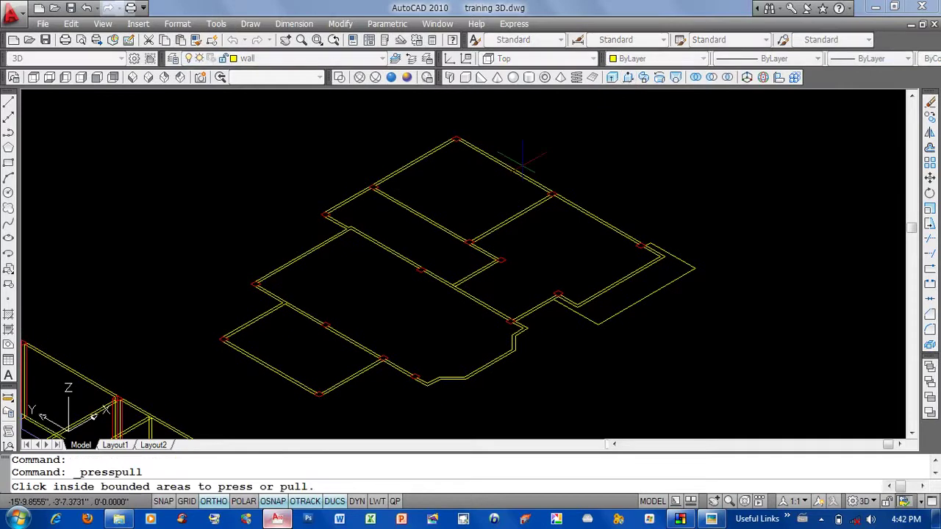
{"action": "left_click", "coordinate": [523, 160]}
{"action": "type", "text": "10"}
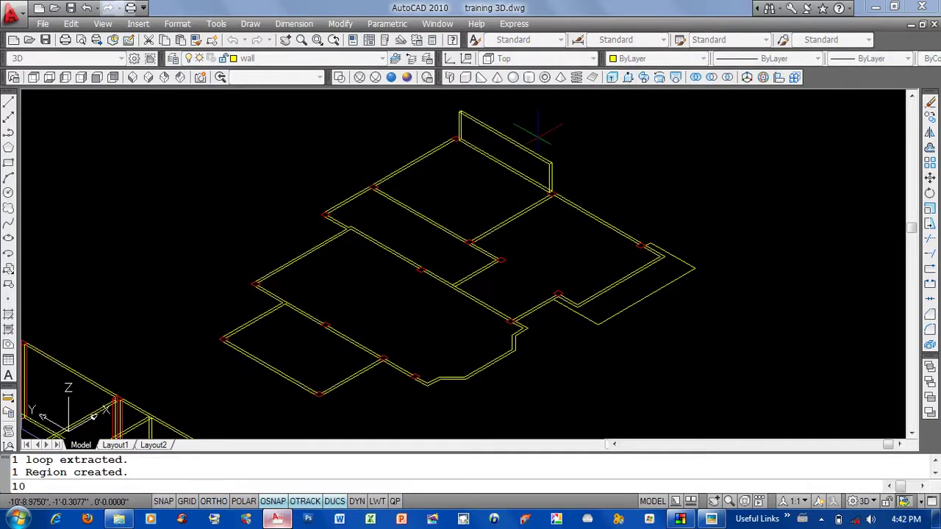
{"action": "type", "text": "'"}
{"action": "key", "text": "Return"}
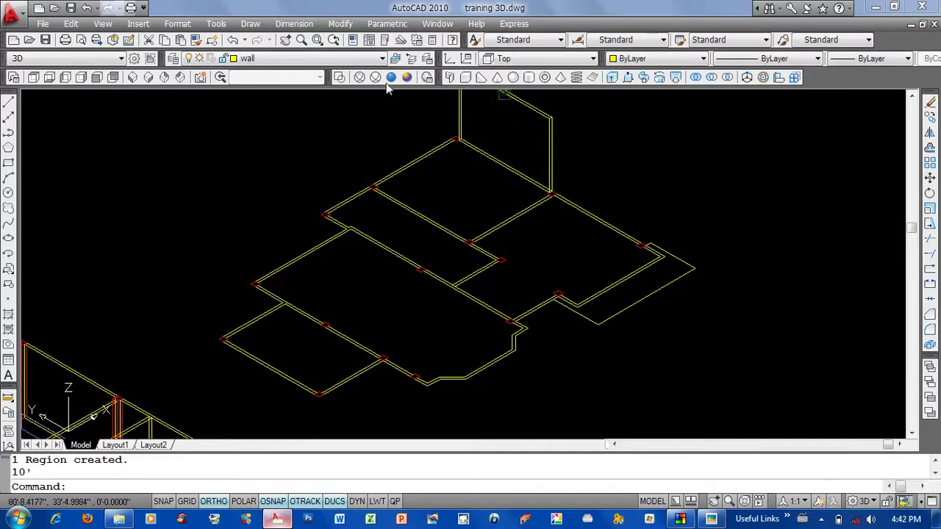
{"action": "left_click", "coordinate": [538, 137]}
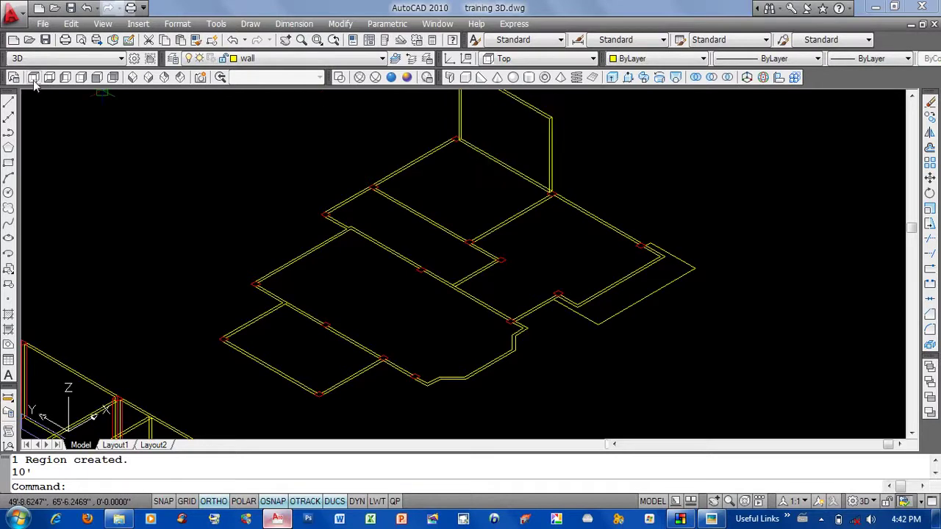
{"action": "left_click", "coordinate": [33, 77]}
{"action": "scroll", "coordinate": [517, 368], "scroll_direction": "up", "scroll_amount": 2}
{"action": "scroll", "coordinate": [516, 367], "scroll_direction": "up", "scroll_amount": 3}
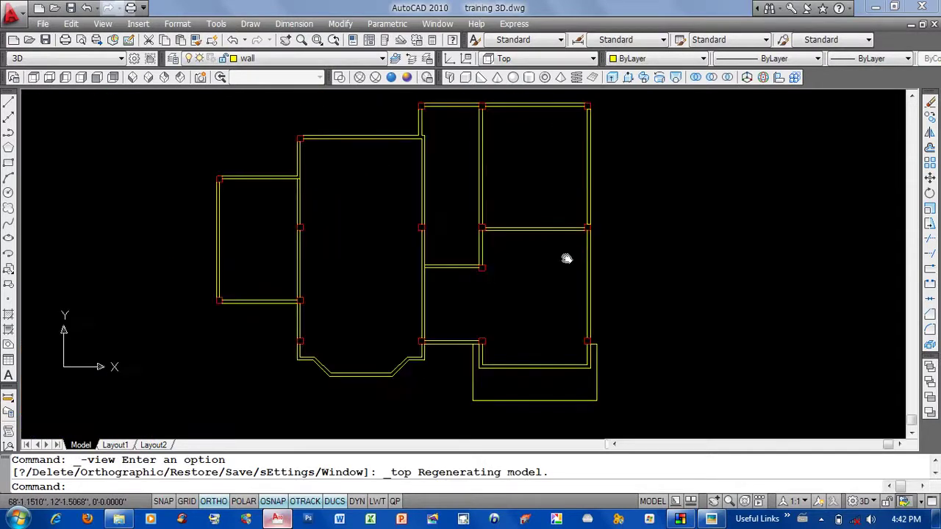
Apply the Realistic visual style and press-pull the right-hand and bottom wall strips.
{"action": "left_click", "coordinate": [391, 78]}
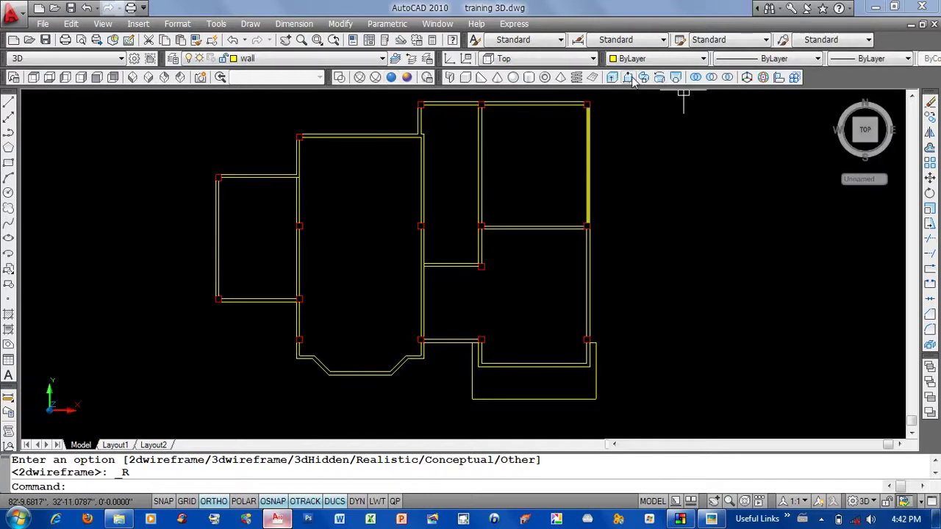
{"action": "key", "text": "Escape"}
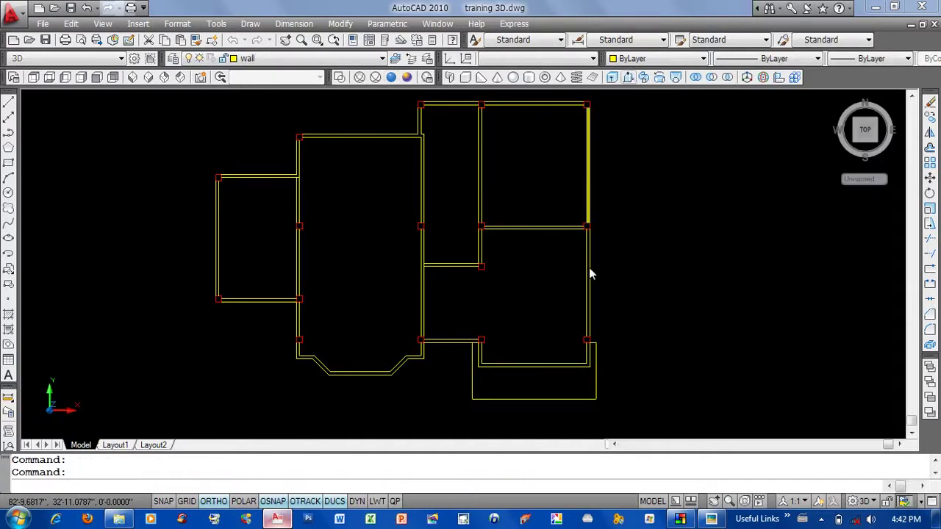
{"action": "key", "text": "ctrl+shift+e"}
{"action": "left_click", "coordinate": [589, 272]}
{"action": "key", "text": "space"}
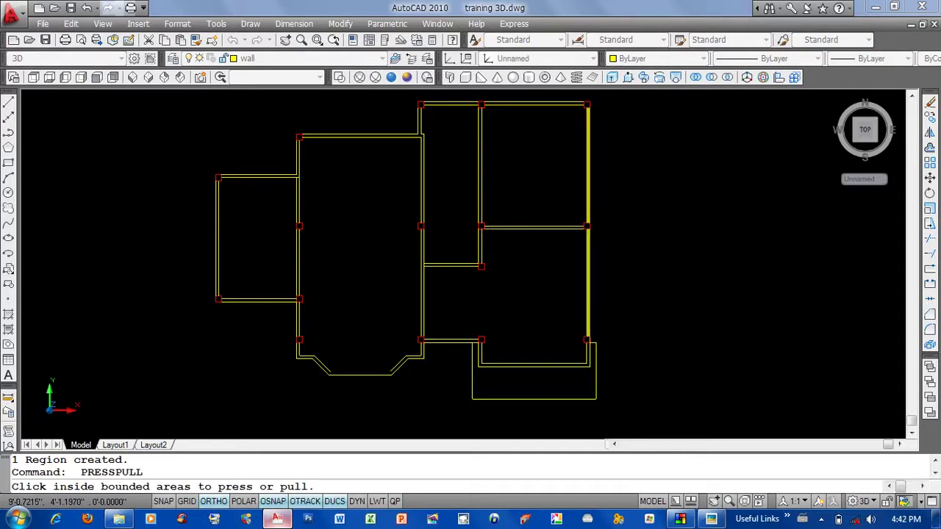
{"action": "left_click", "coordinate": [545, 367]}
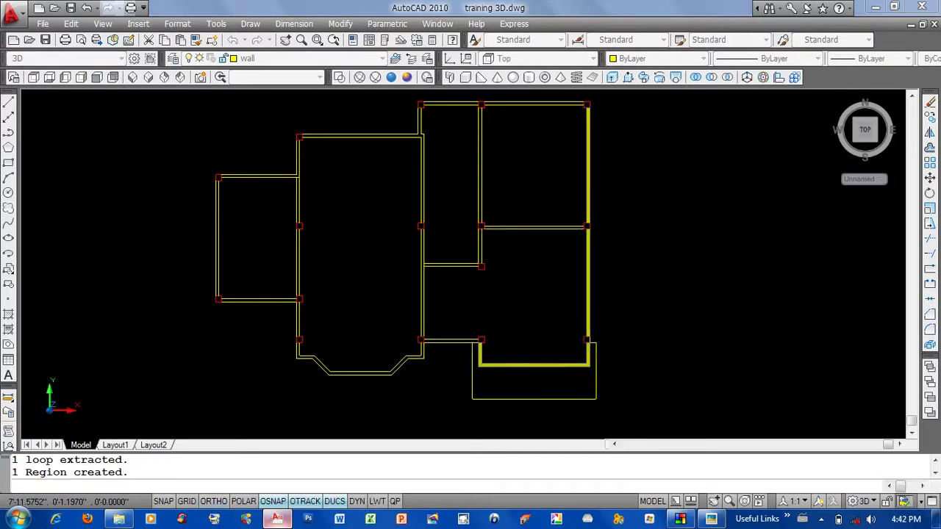
Press-pull the short corner wall strip and the bay wall strip.
{"action": "scroll", "coordinate": [521, 289], "scroll_direction": "up", "scroll_amount": 2}
{"action": "scroll", "coordinate": [521, 289], "scroll_direction": "up", "scroll_amount": 2}
{"action": "scroll", "coordinate": [520, 290], "scroll_direction": "up", "scroll_amount": 2}
{"action": "scroll", "coordinate": [552, 288], "scroll_direction": "up", "scroll_amount": 2}
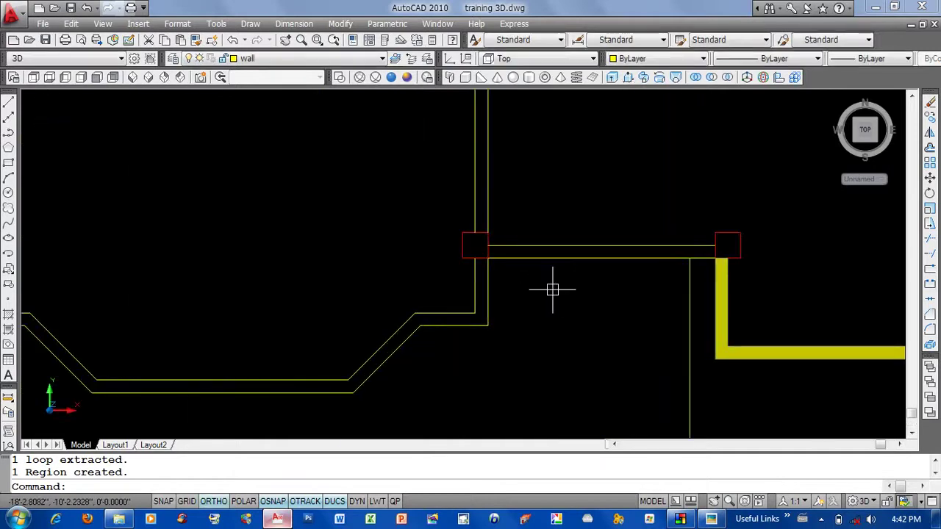
{"action": "middle_click_drag", "start_coordinate": [552, 288], "coordinate": [522, 289]}
{"action": "key", "text": "Return"}
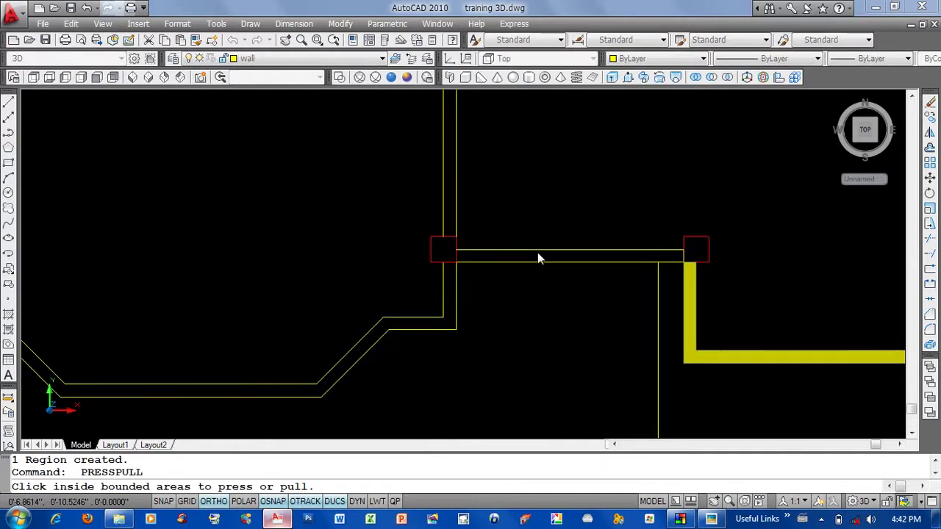
{"action": "left_click", "coordinate": [537, 254]}
{"action": "left_click", "coordinate": [470, 319]}
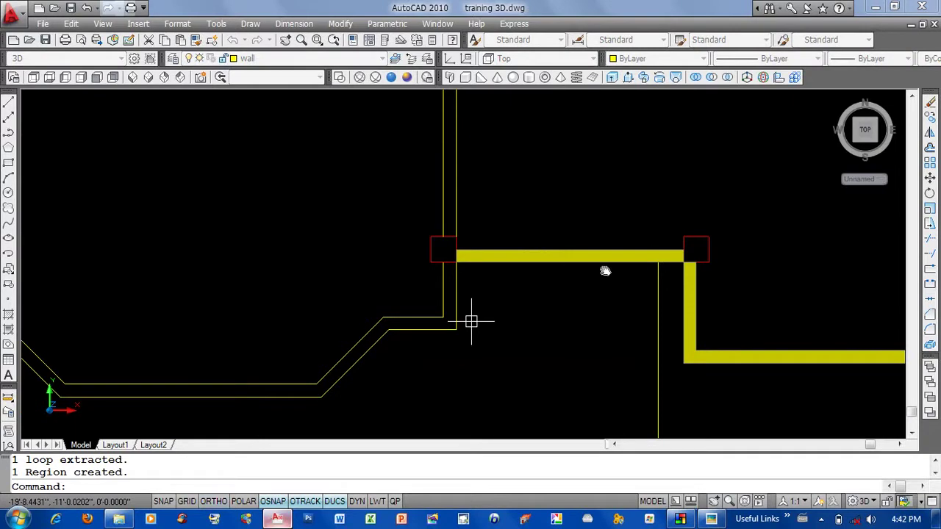
{"action": "middle_click_drag", "start_coordinate": [460, 339], "coordinate": [654, 252]}
{"action": "key", "text": "Return"}
{"action": "left_click", "coordinate": [503, 301]}
{"action": "left_click", "coordinate": [504, 304]}
Press-pull the right-hand wall strip, another strip and the short inner wall strip.
{"action": "middle_click_drag", "start_coordinate": [504, 304], "coordinate": [470, 466]}
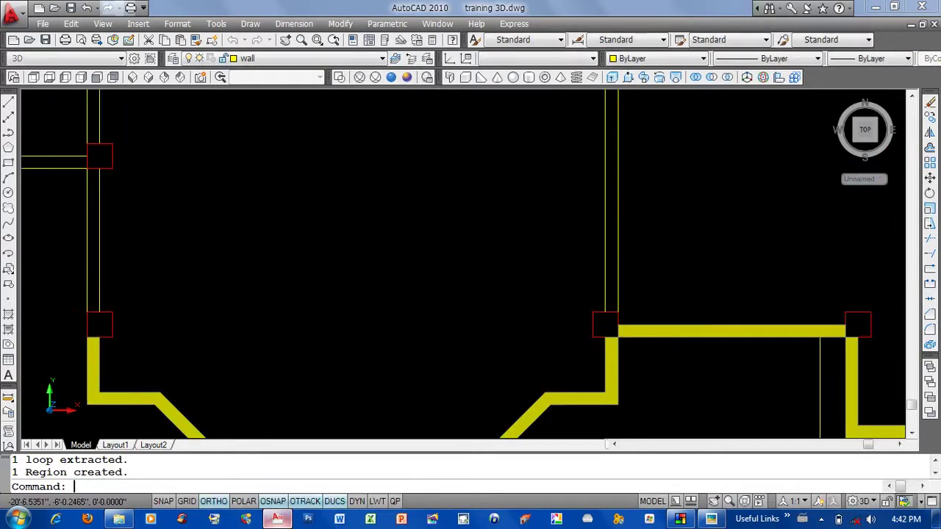
{"action": "middle_click_drag", "start_coordinate": [537, 361], "coordinate": [504, 361]}
{"action": "middle_click_drag", "start_coordinate": [485, 125], "coordinate": [485, 212]}
{"action": "key", "text": "Return"}
{"action": "middle_click_drag", "start_coordinate": [563, 282], "coordinate": [562, 240]}
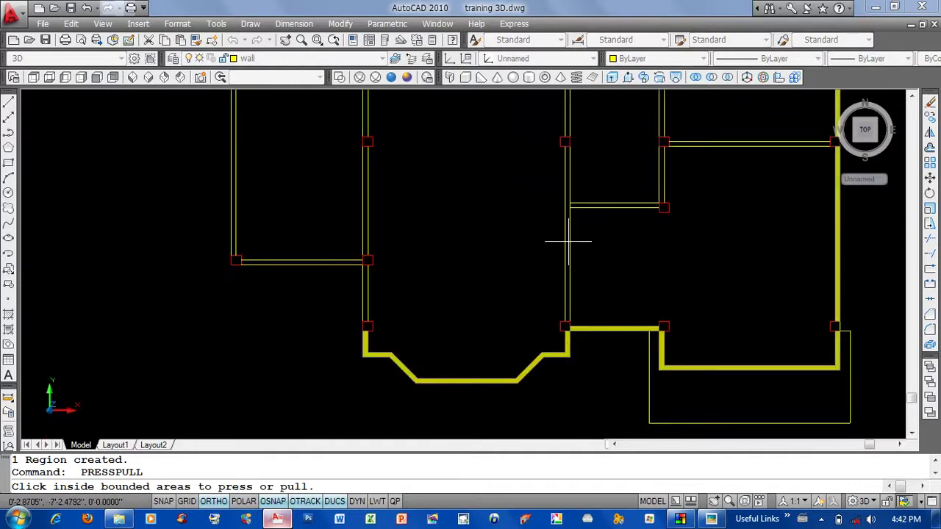
{"action": "left_click", "coordinate": [568, 241]}
{"action": "key", "text": "Return"}
{"action": "left_click", "coordinate": [570, 245]}
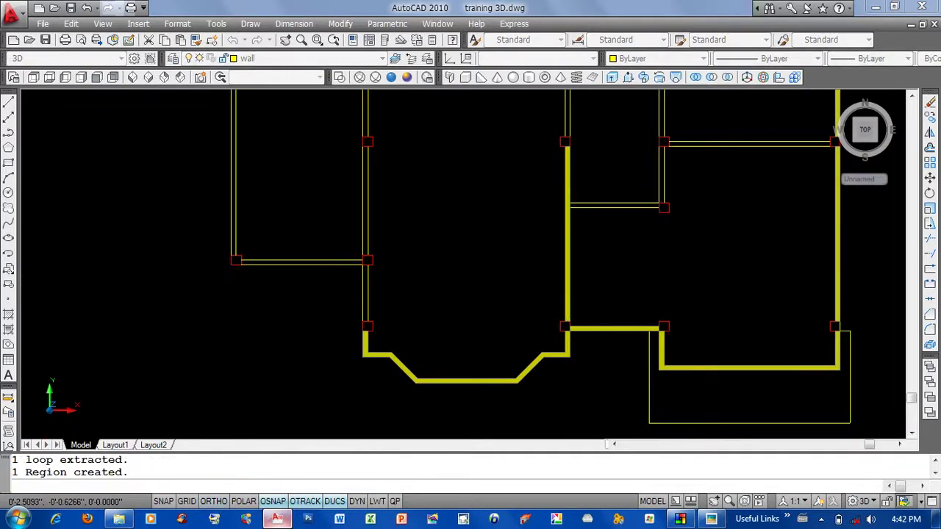
{"action": "key", "text": "Return"}
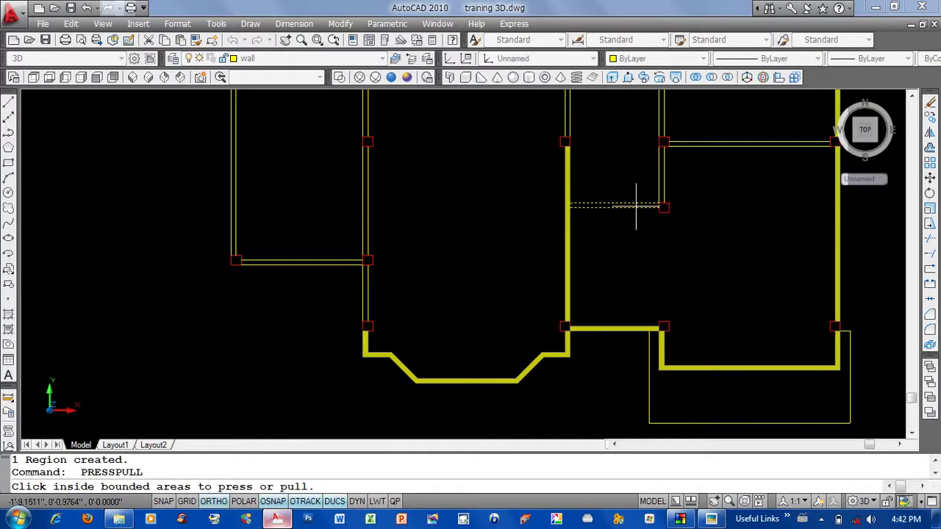
{"action": "left_click", "coordinate": [636, 205]}
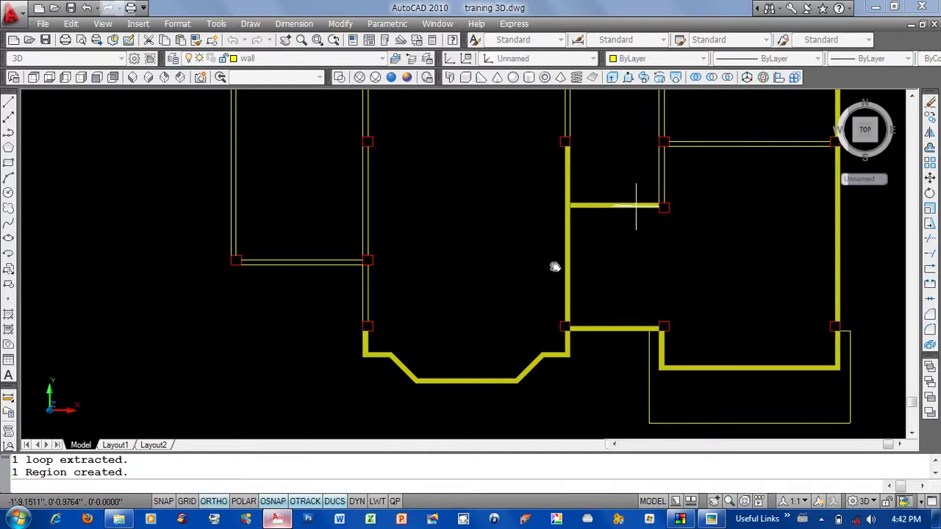
Press-pull an inner wall area near the upper rooms, then zoom out.
{"action": "middle_click_drag", "start_coordinate": [554, 267], "coordinate": [462, 348]}
{"action": "left_click", "coordinate": [570, 260]}
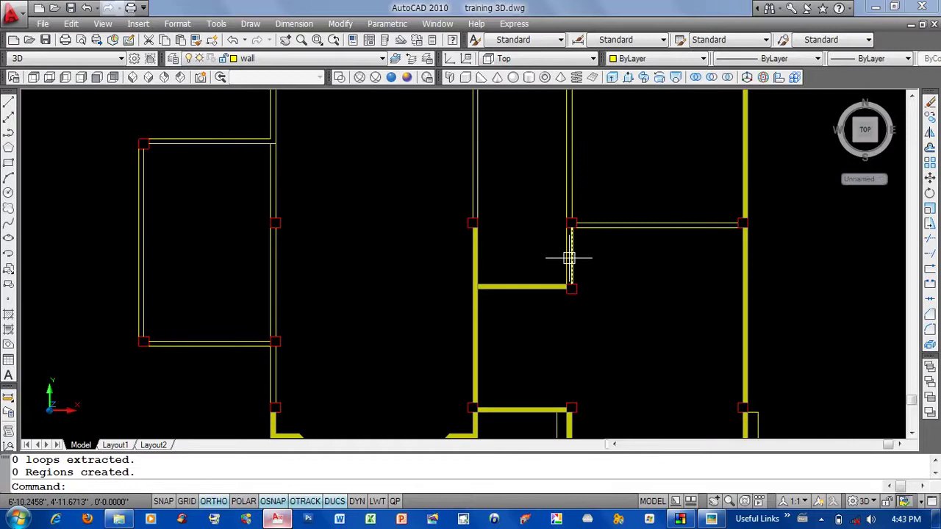
{"action": "key", "text": "Return"}
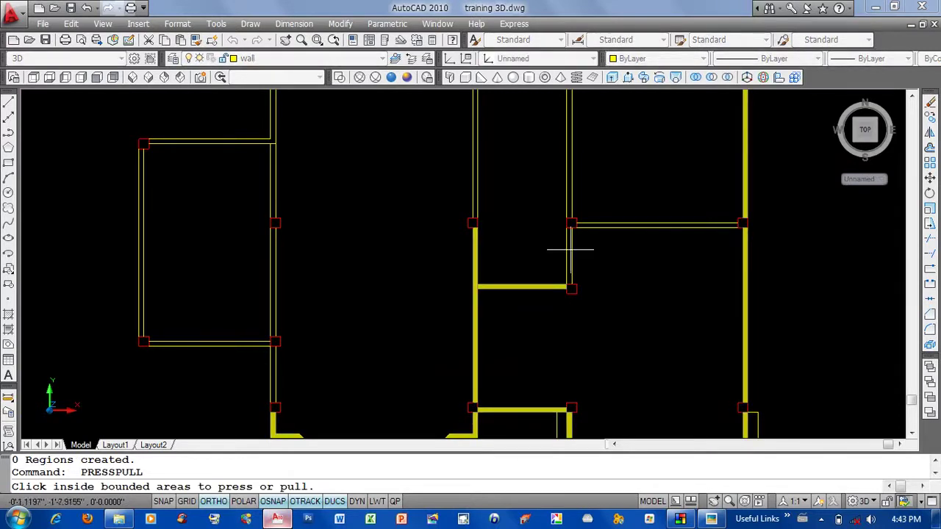
{"action": "left_click", "coordinate": [570, 249]}
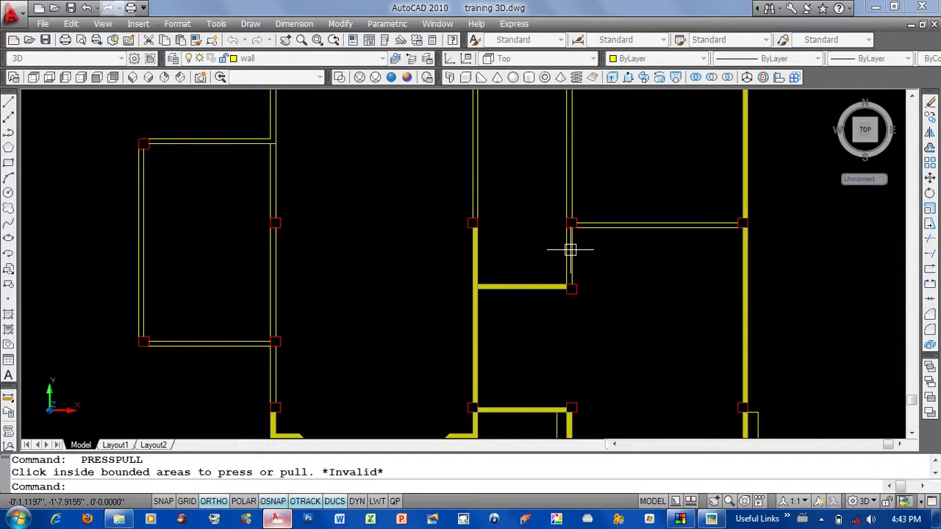
{"action": "scroll", "coordinate": [577, 305], "scroll_direction": "down", "scroll_amount": 2}
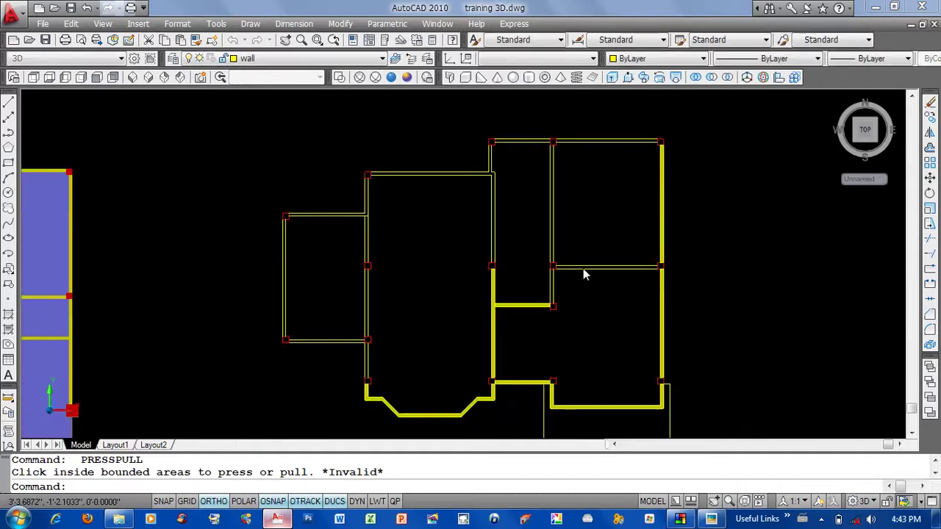
Press-pull the wall between the two right rooms and the short wall by the middle room.
{"action": "key", "text": "Return"}
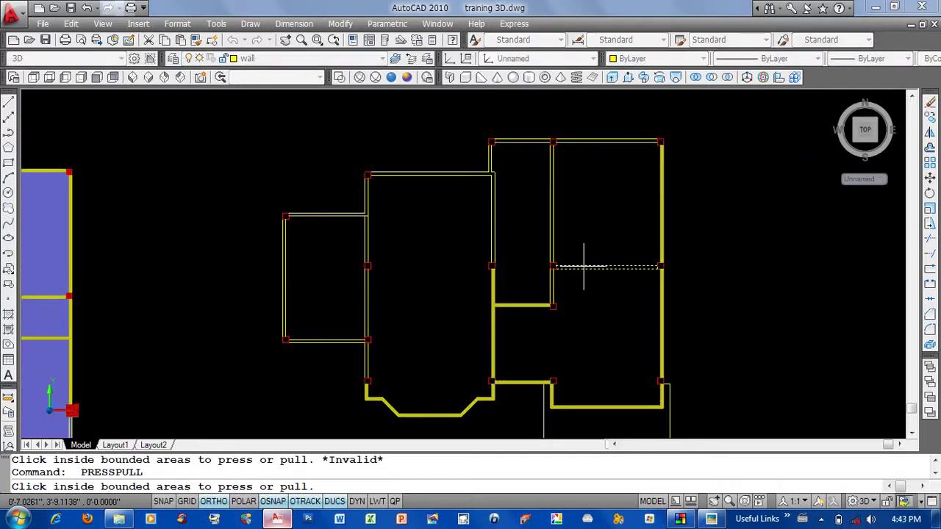
{"action": "left_click", "coordinate": [584, 266]}
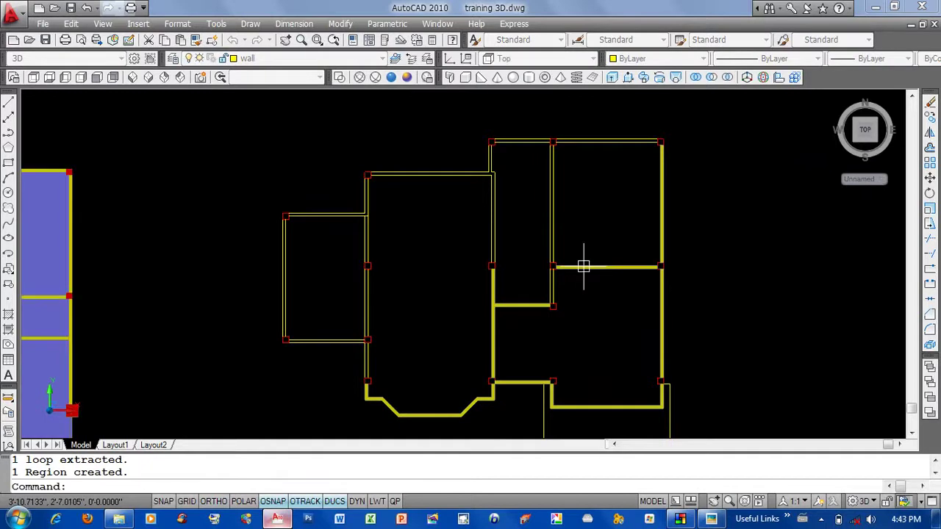
{"action": "scroll", "coordinate": [583, 266], "scroll_direction": "up", "scroll_amount": 1}
{"action": "middle_click_drag", "start_coordinate": [593, 256], "coordinate": [531, 298]}
{"action": "key", "text": "Return"}
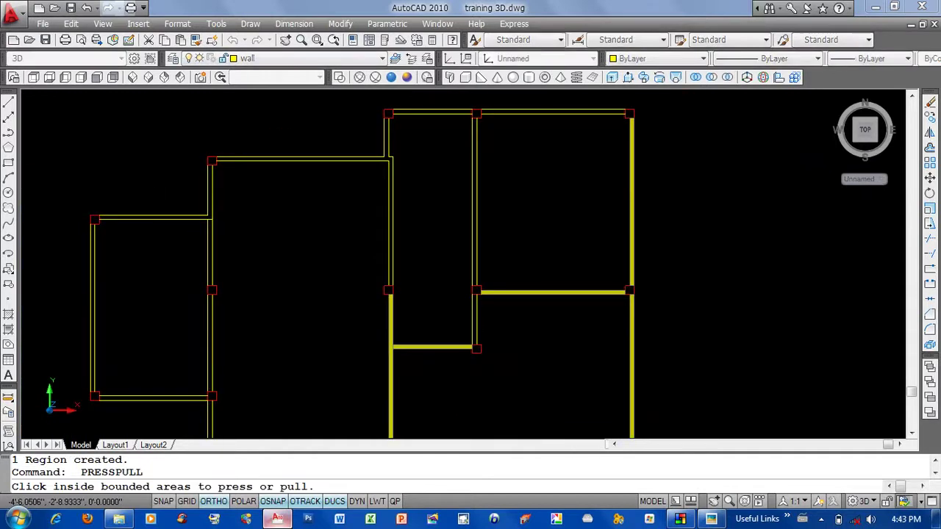
{"action": "left_click", "coordinate": [471, 318]}
Press-pull the top rooms' dividing wall and the top-right room's top wall, then set 2D Wireframe.
{"action": "key", "text": "Return"}
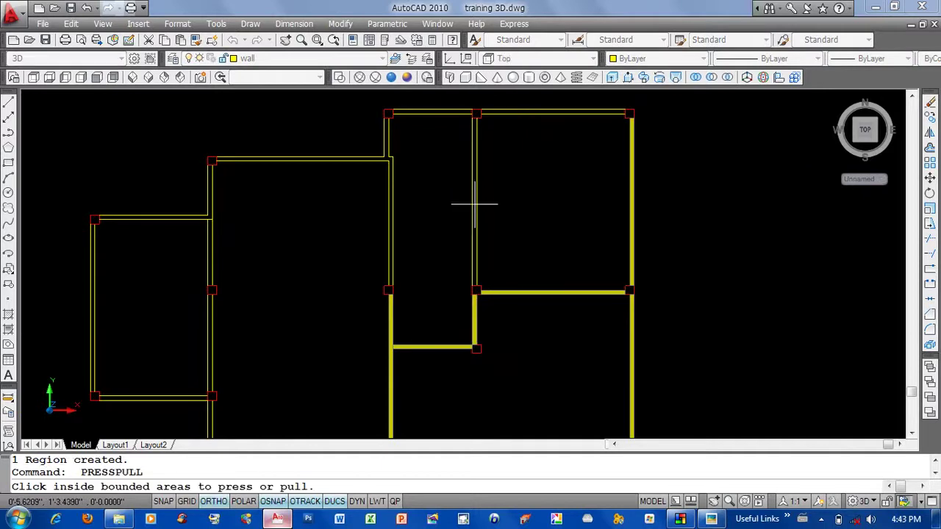
{"action": "left_click", "coordinate": [476, 203]}
{"action": "middle_click_drag", "start_coordinate": [500, 178], "coordinate": [474, 226]}
{"action": "left_click", "coordinate": [520, 283]}
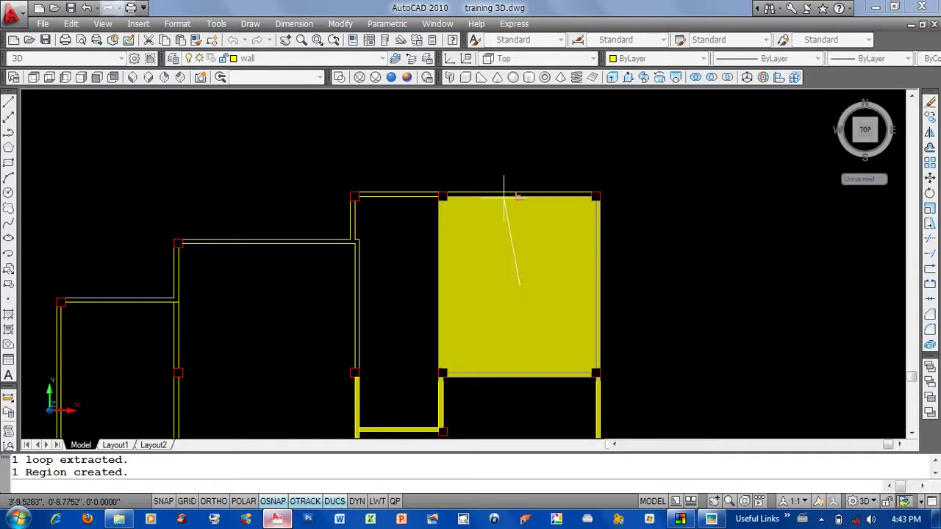
{"action": "key", "text": "Escape"}
{"action": "key", "text": "Escape"}
{"action": "key", "text": "Return"}
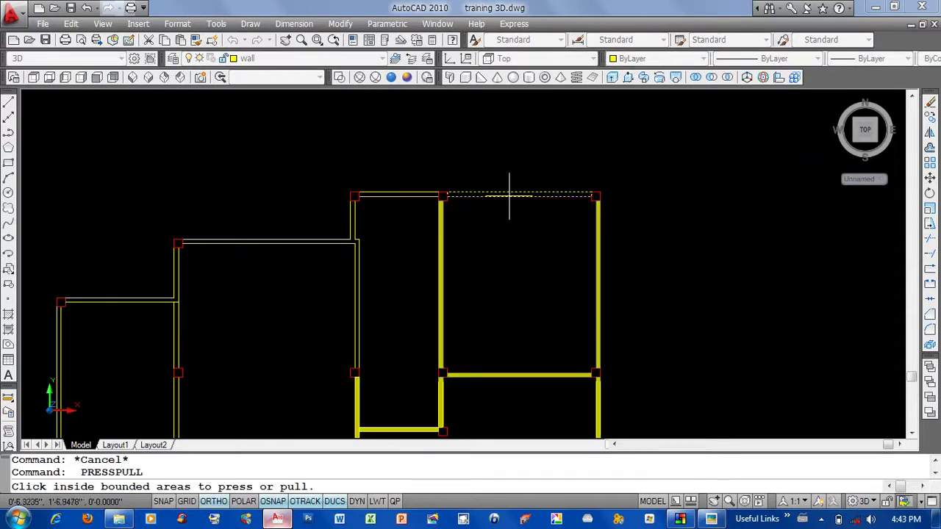
{"action": "left_click", "coordinate": [508, 196]}
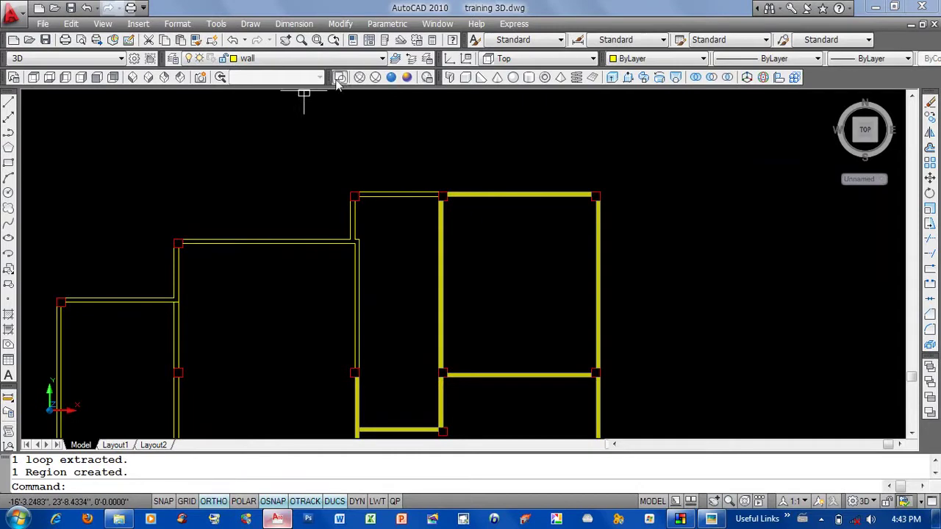
{"action": "left_click", "coordinate": [629, 78]}
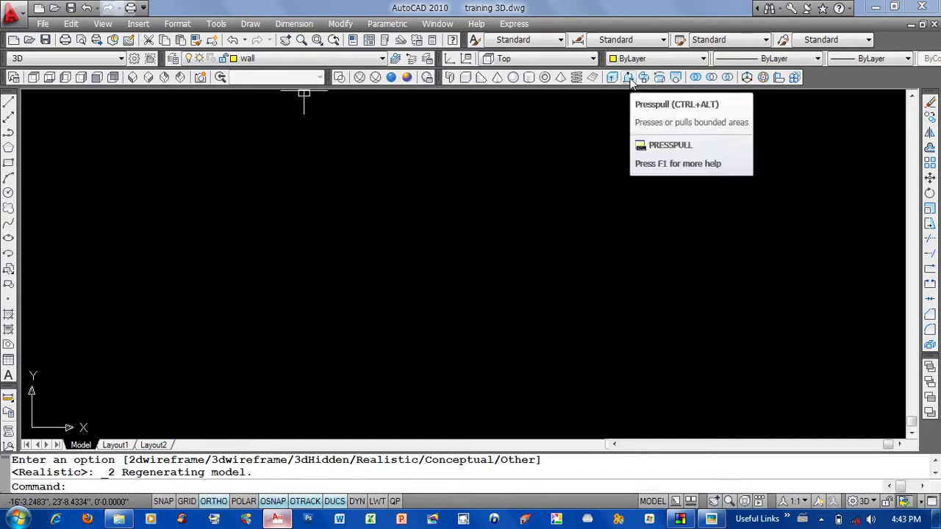
Reapply 2D Wireframe and zoom to the whole drawing with Zoom All.
{"action": "left_click", "coordinate": [339, 77]}
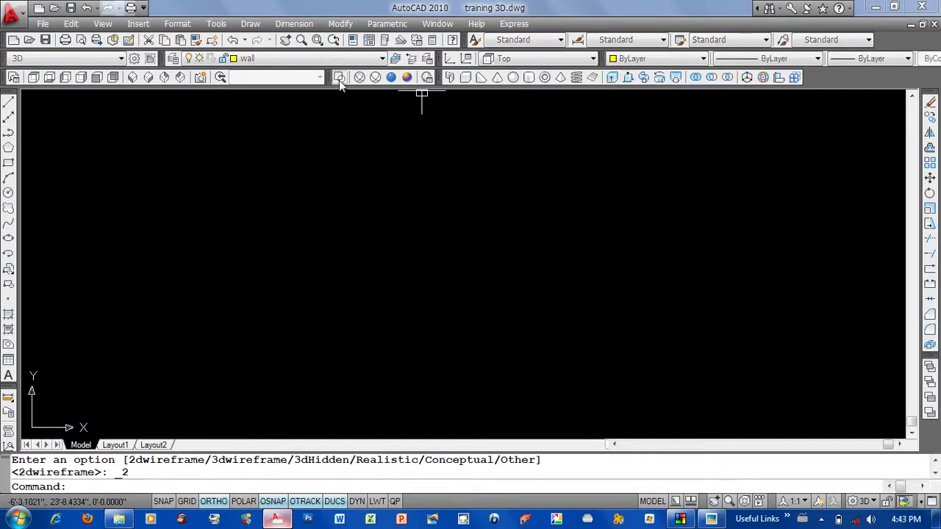
{"action": "type", "text": "z"}
{"action": "key", "text": "Return"}
{"action": "type", "text": "a"}
{"action": "key", "text": "Return"}
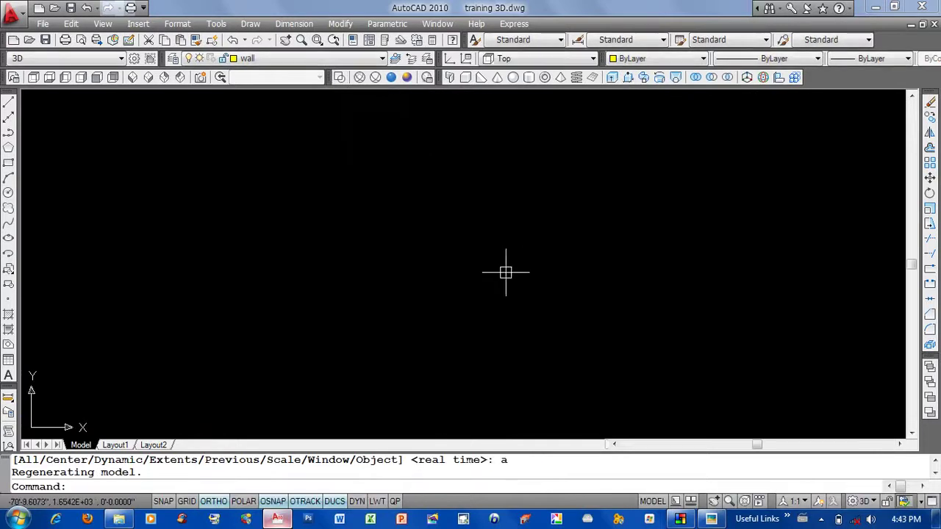
Undo the recent view changes four times until the first-floor wall plan reappears.
{"action": "type", "text": "u"}
{"action": "key", "text": "Return"}
{"action": "key", "text": "Return"}
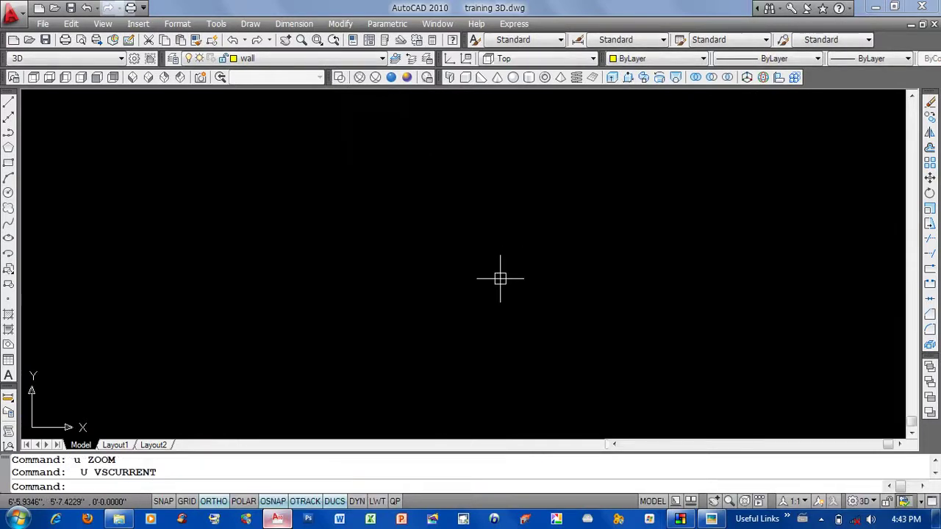
{"action": "key", "text": "Return"}
{"action": "key", "text": "Return"}
{"action": "key", "text": "Return"}
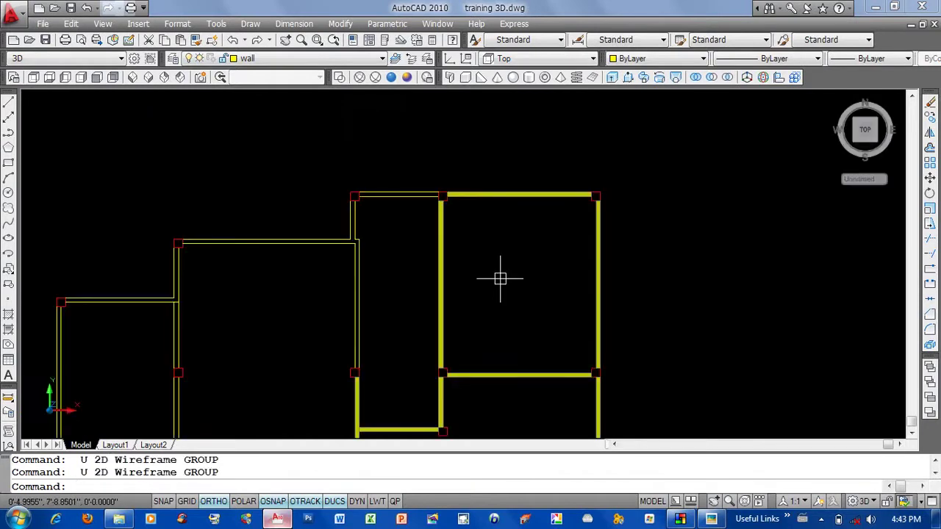
{"action": "key", "text": "Return"}
{"action": "key", "text": "Return"}
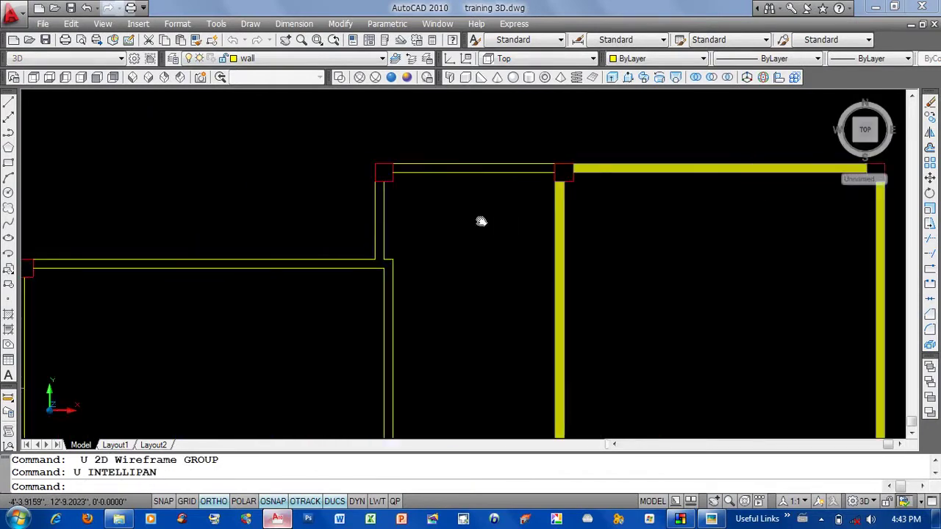
{"action": "key", "text": "Return"}
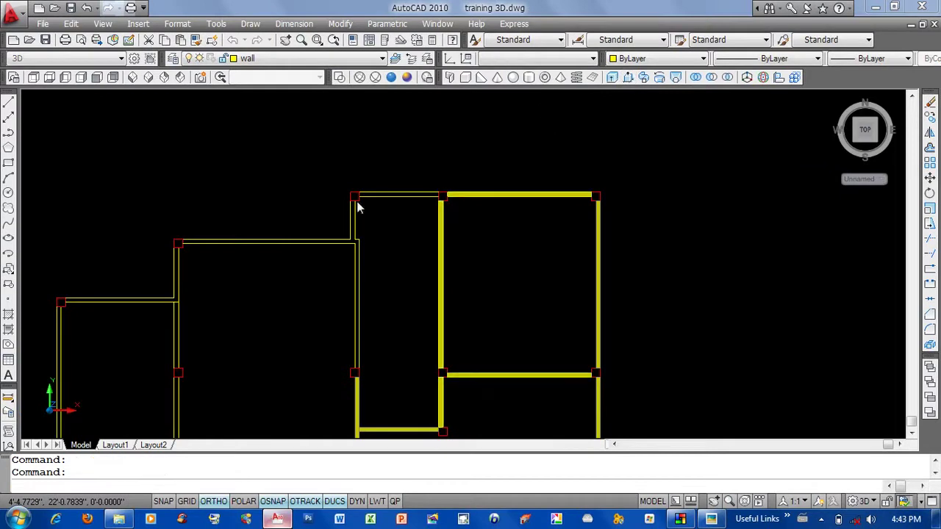
{"action": "key", "text": "ctrl+shift+e"}
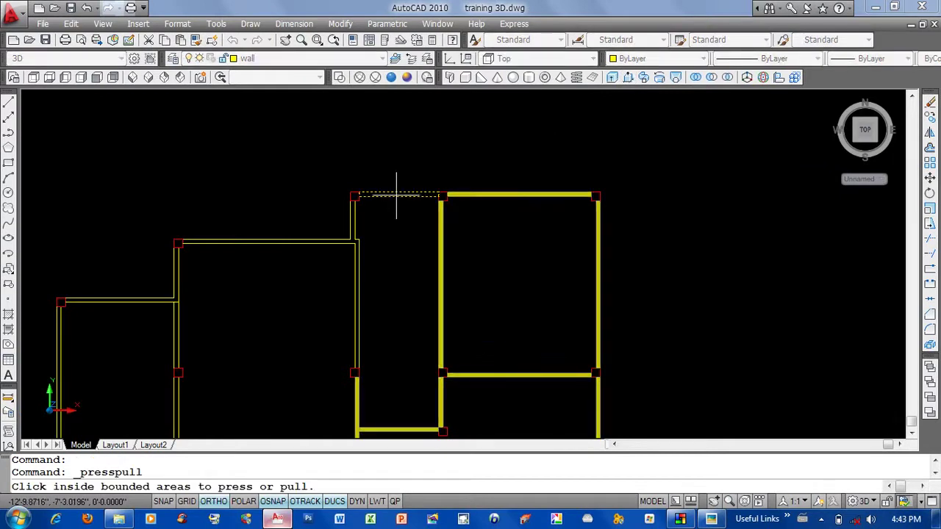
Press-pull the short top wall and the long stepped wall on the left.
{"action": "left_click", "coordinate": [396, 195]}
{"action": "key", "text": "Escape"}
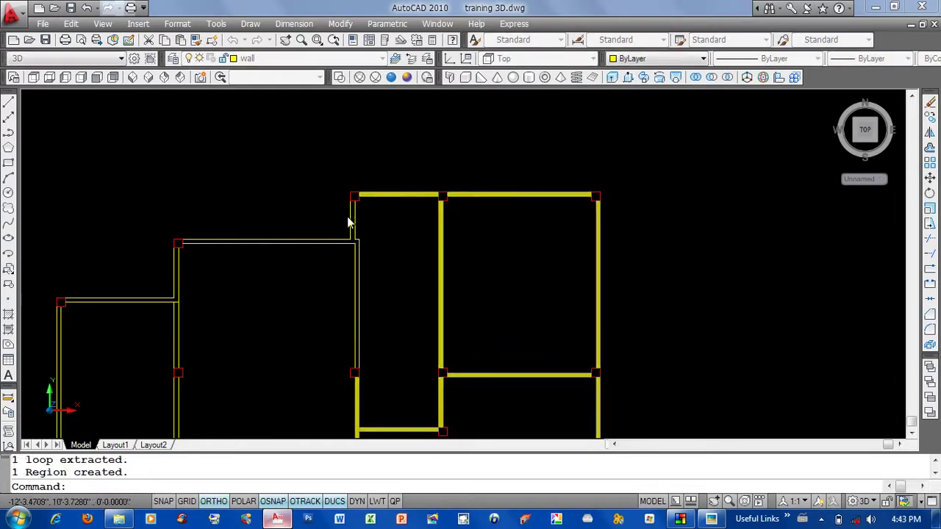
{"action": "key", "text": "Return"}
{"action": "left_click", "coordinate": [355, 218]}
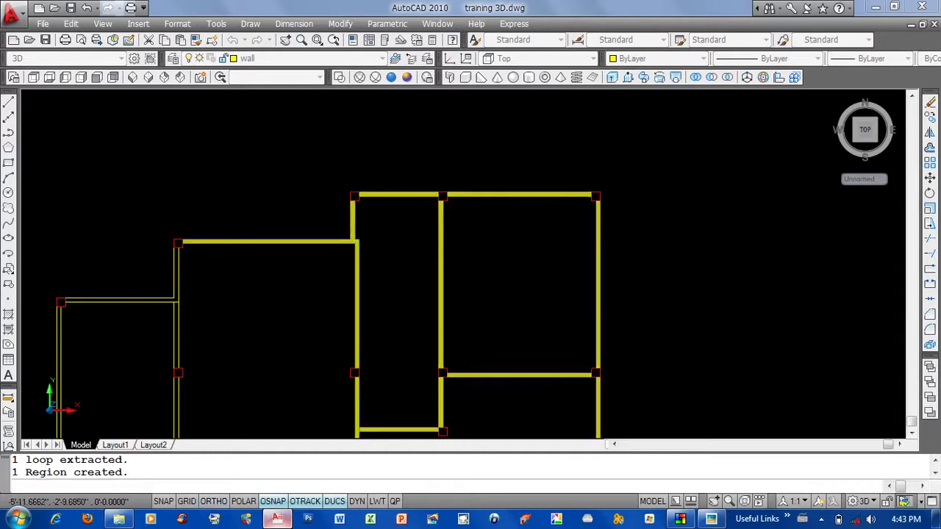
{"action": "key", "text": "Escape"}
Press-pull the top wall of the left room.
{"action": "mouse_move", "coordinate": [255, 298]}
{"action": "middle_mouse_down"}
{"action": "mouse_move", "coordinate": [313, 265]}
{"action": "mouse_move", "coordinate": [485, 209]}
{"action": "middle_mouse_up"}
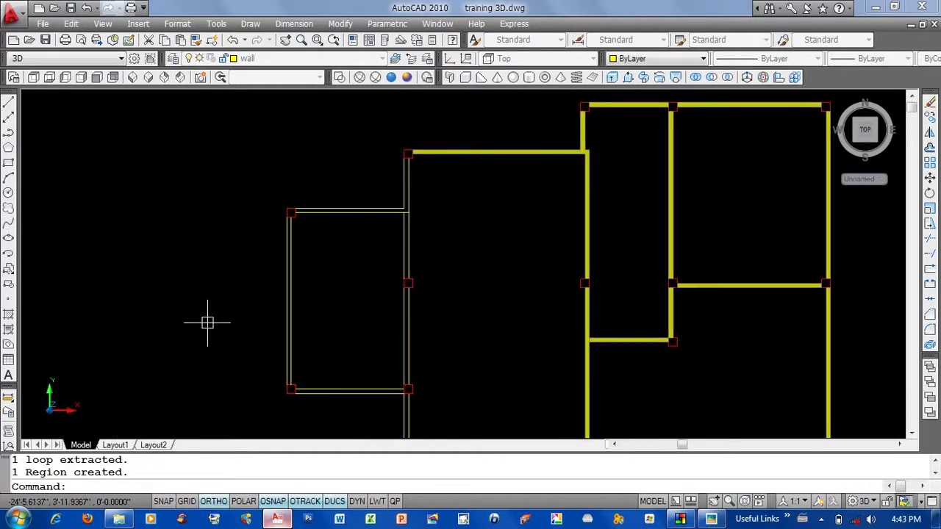
{"action": "key", "text": "Return"}
{"action": "left_click", "coordinate": [404, 211]}
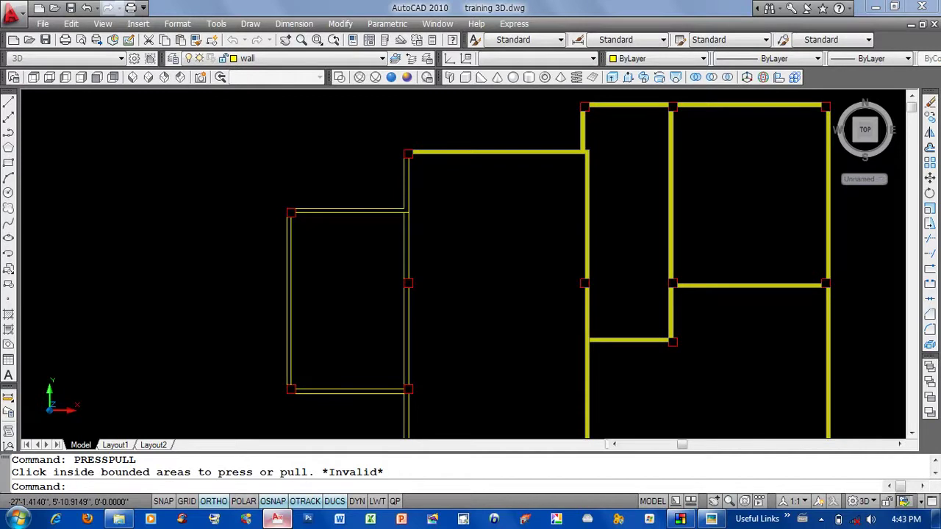
{"action": "key", "text": "Return"}
{"action": "left_click", "coordinate": [406, 209]}
{"action": "left_click", "coordinate": [406, 209]}
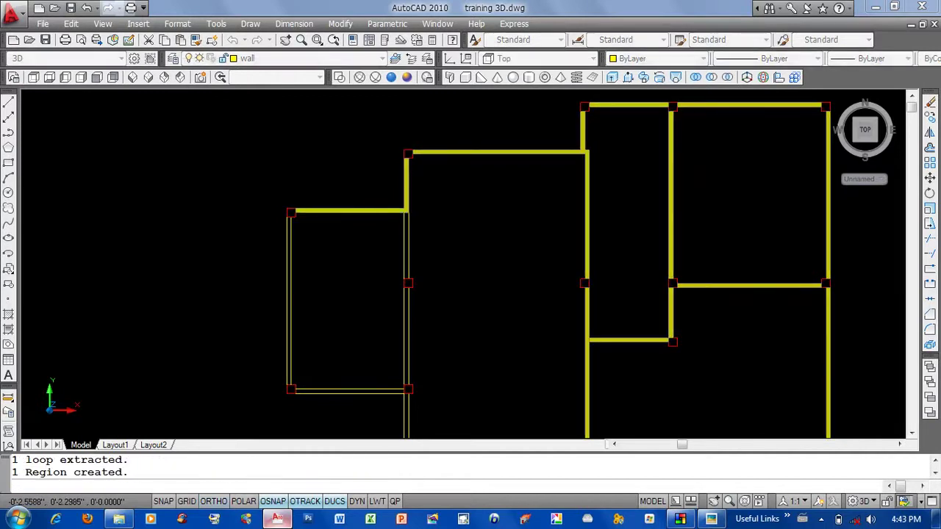
Press-pull the narrow wall right of the left room and the room's left wall.
{"action": "key", "text": "Return"}
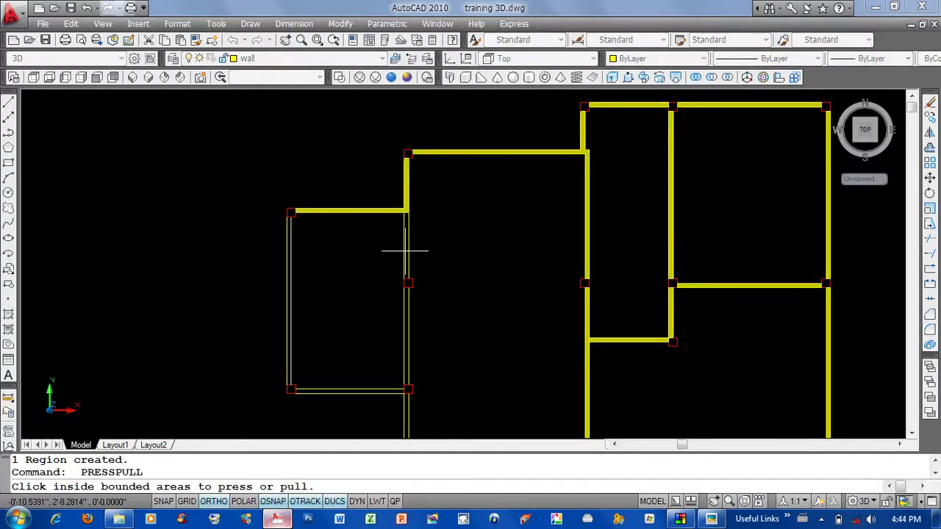
{"action": "left_click", "coordinate": [405, 250]}
{"action": "left_click", "coordinate": [406, 250]}
{"action": "key", "text": "Return"}
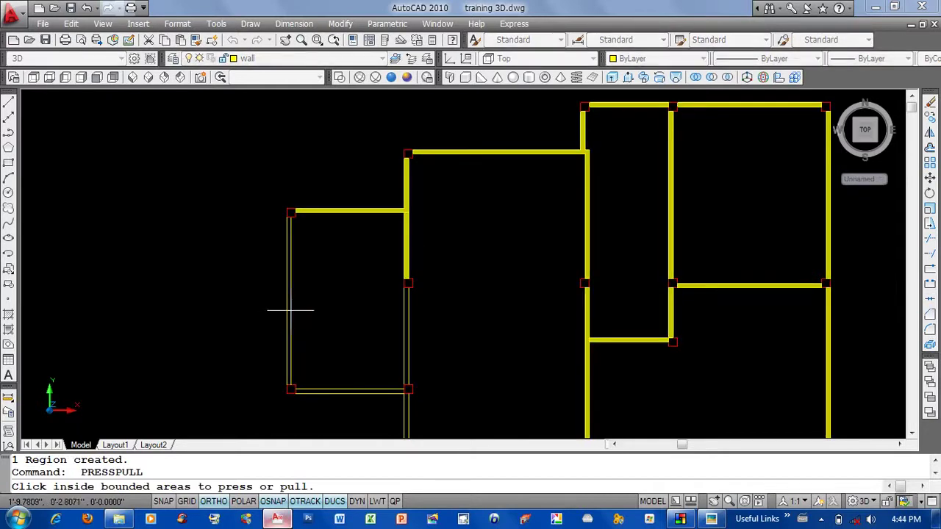
{"action": "left_click", "coordinate": [291, 309]}
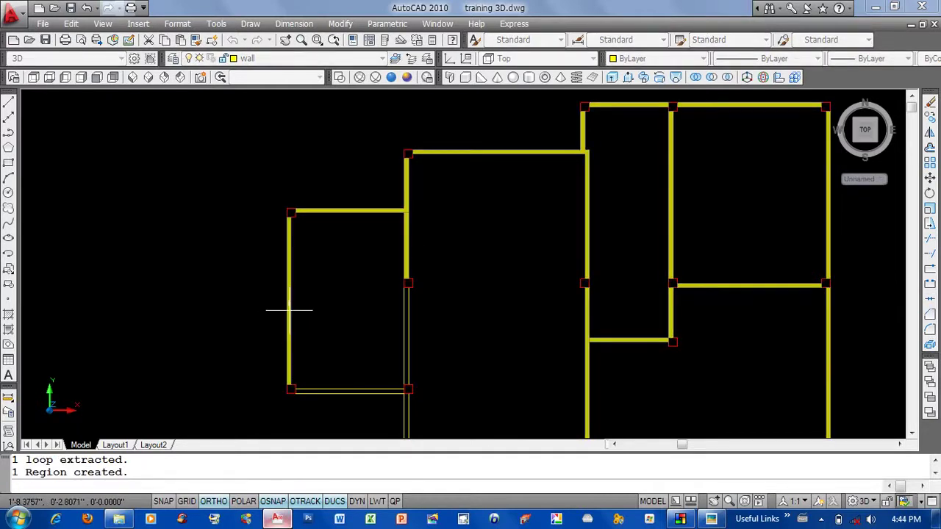
{"action": "left_click", "coordinate": [340, 350]}
{"action": "middle_click_drag", "start_coordinate": [339, 351], "coordinate": [322, 248]}
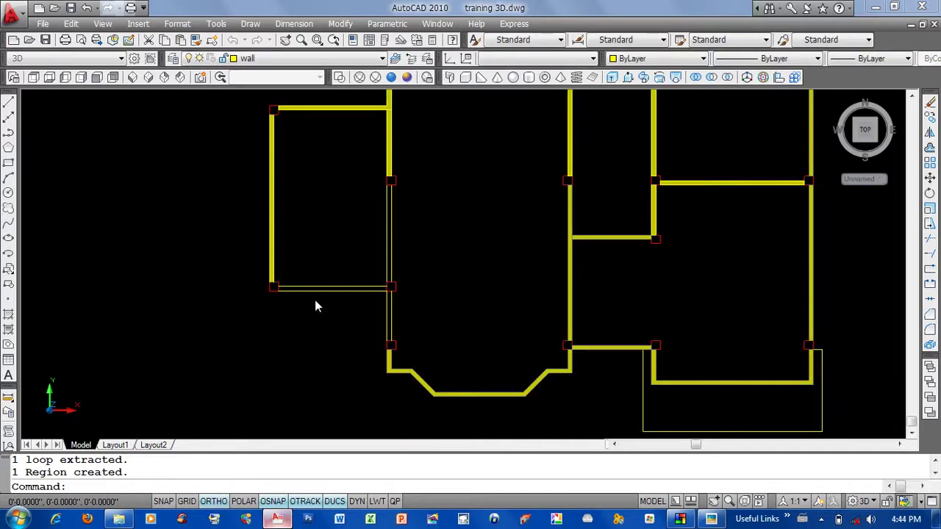
Press-pull the bottom wall of the left room and the wall strip below it.
{"action": "left_click", "coordinate": [327, 283], "text": "ctrl+alt"}
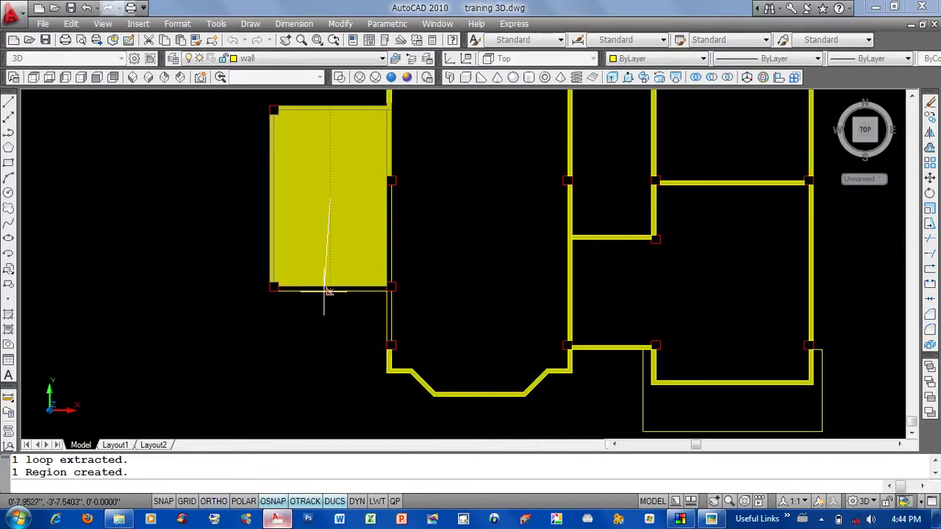
{"action": "key", "text": "Escape"}
{"action": "key", "text": "Return"}
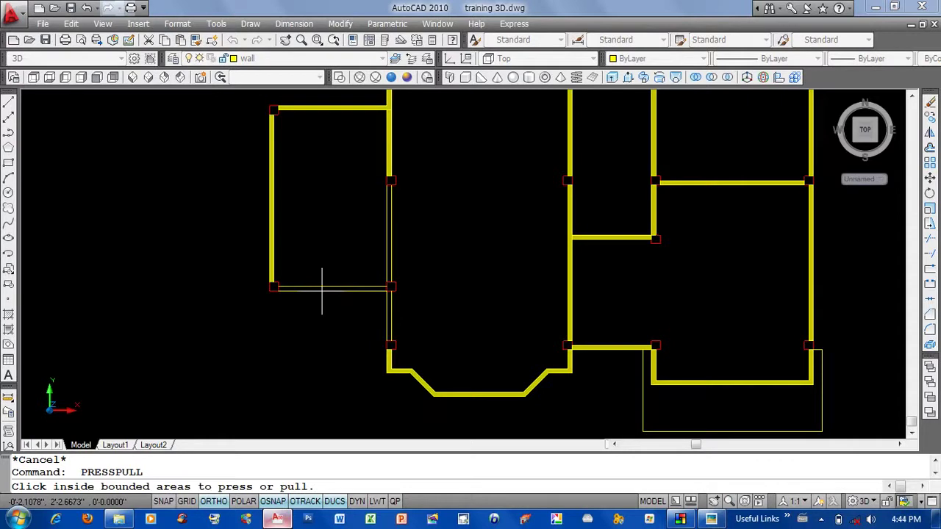
{"action": "left_click", "coordinate": [322, 289]}
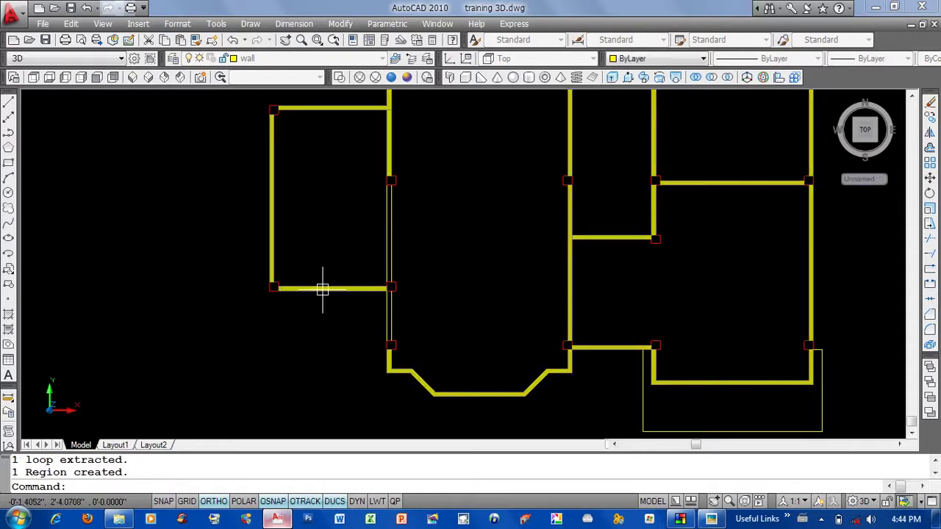
{"action": "key", "text": "Return"}
{"action": "left_click", "coordinate": [389, 316]}
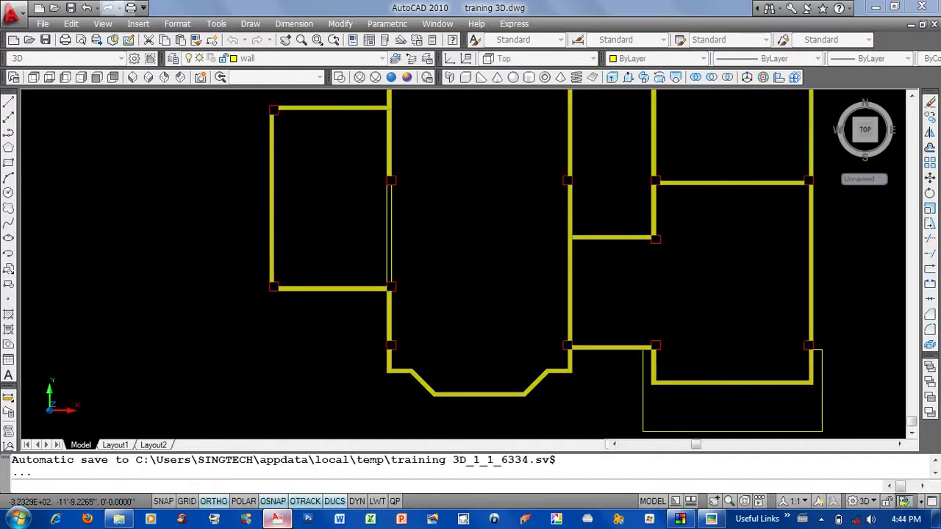
Press-pull the central wall strip beside the left room, then pan toward the right-hand rooms.
{"action": "middle_click_drag", "start_coordinate": [385, 311], "coordinate": [371, 333]}
{"action": "left_click", "coordinate": [376, 288]}
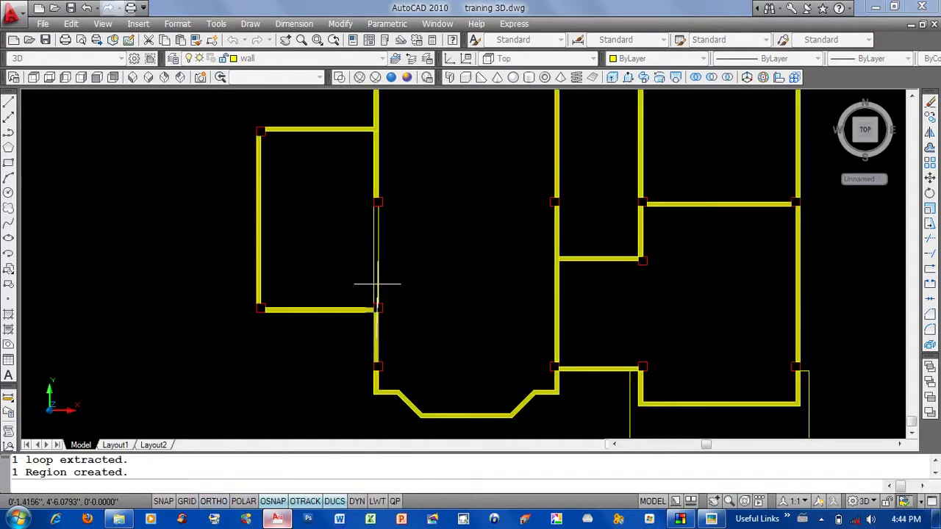
{"action": "left_click", "coordinate": [400, 312]}
{"action": "key", "text": "Return"}
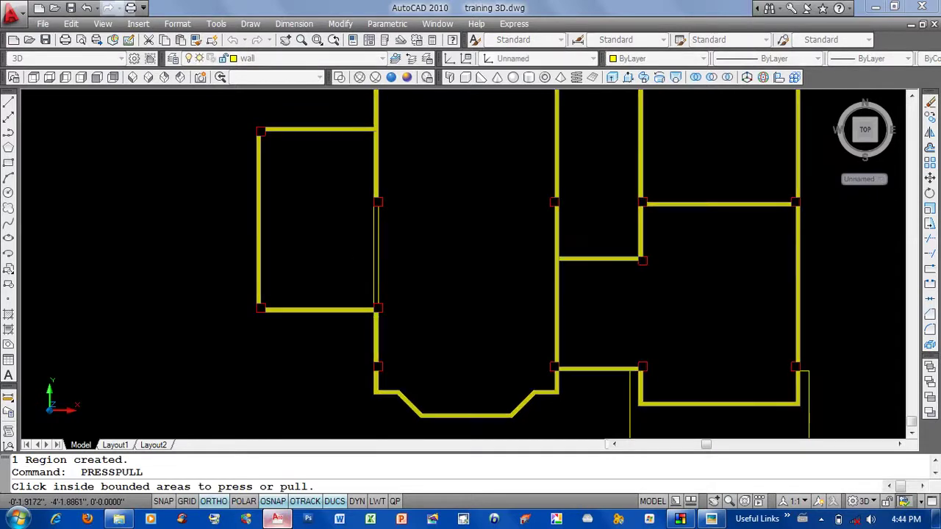
{"action": "left_click", "coordinate": [376, 255]}
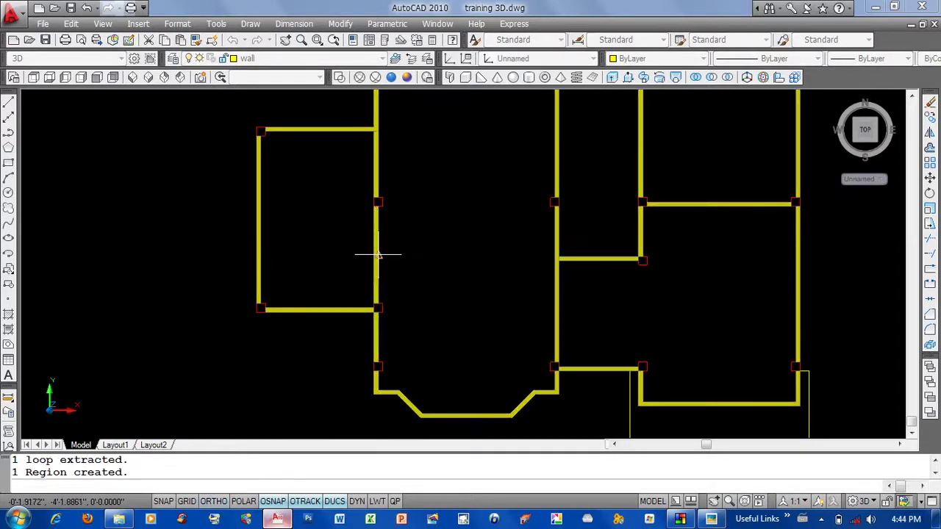
{"action": "middle_click_drag", "start_coordinate": [590, 311], "coordinate": [455, 208]}
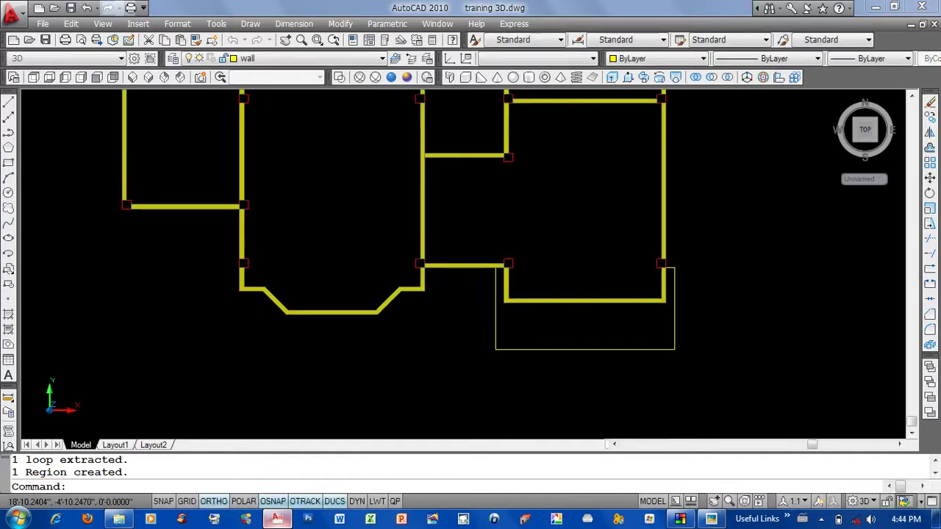
Press-pull the rectangle below the right-hand room to a height of 4 with ORTHO off.
{"action": "left_click", "coordinate": [558, 202]}
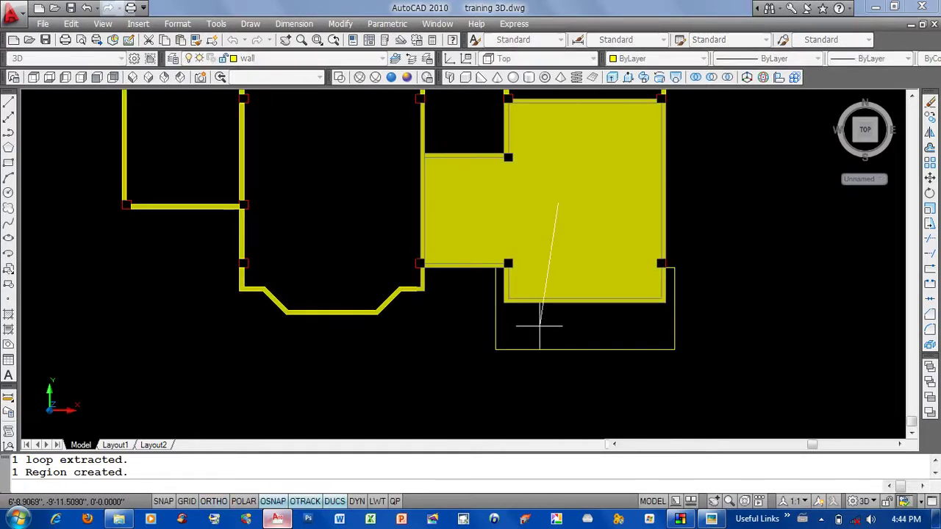
{"action": "key", "text": "Escape"}
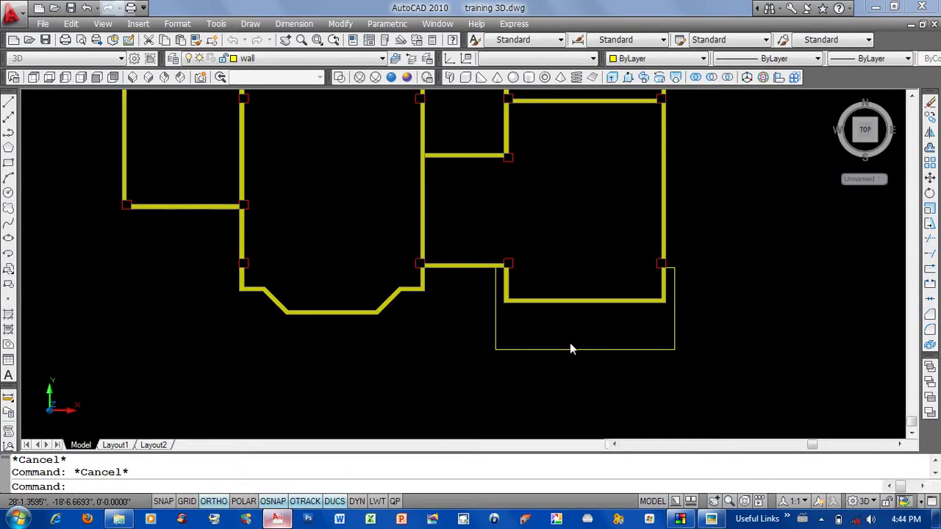
{"action": "key", "text": "Return"}
{"action": "left_click", "coordinate": [578, 334]}
{"action": "key", "text": "F8"}
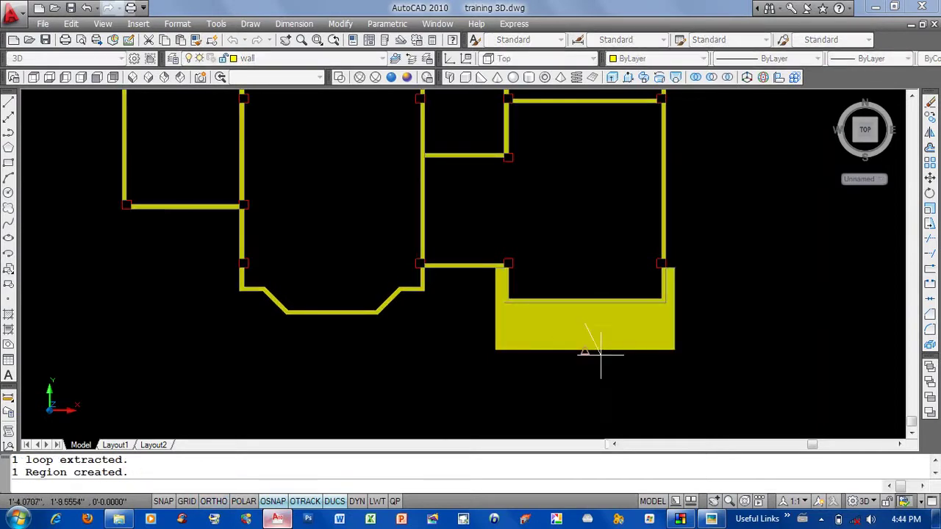
{"action": "type", "text": "4"}
{"action": "key", "text": "Return"}
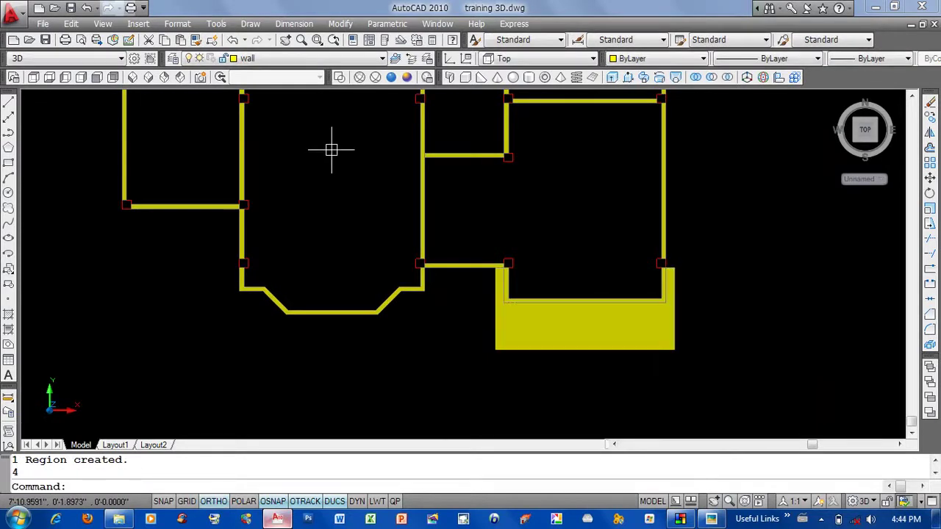
{"action": "middle_click_drag", "start_coordinate": [554, 268], "coordinate": [543, 275]}
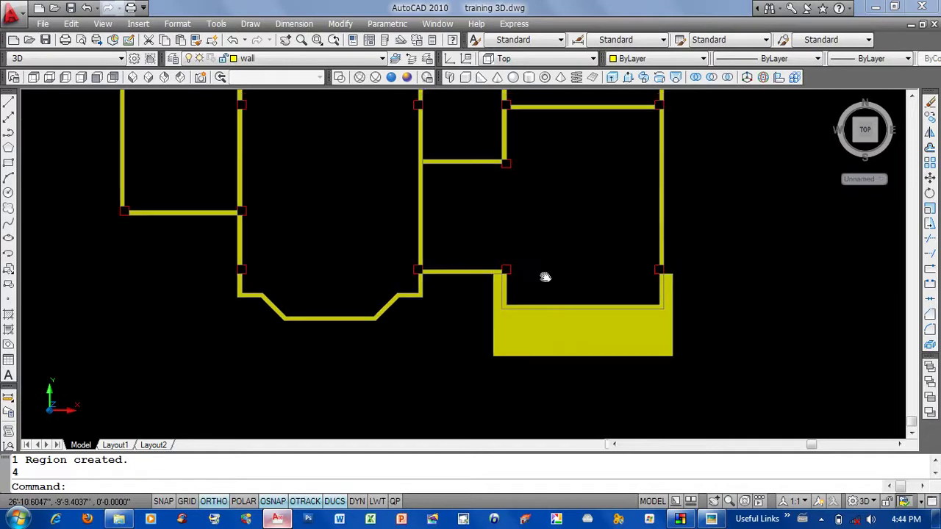
Cancel press-pull and switch the display to 2D Wireframe.
{"action": "key", "text": "Return"}
{"action": "key", "text": "Escape"}
{"action": "left_click", "coordinate": [338, 78]}
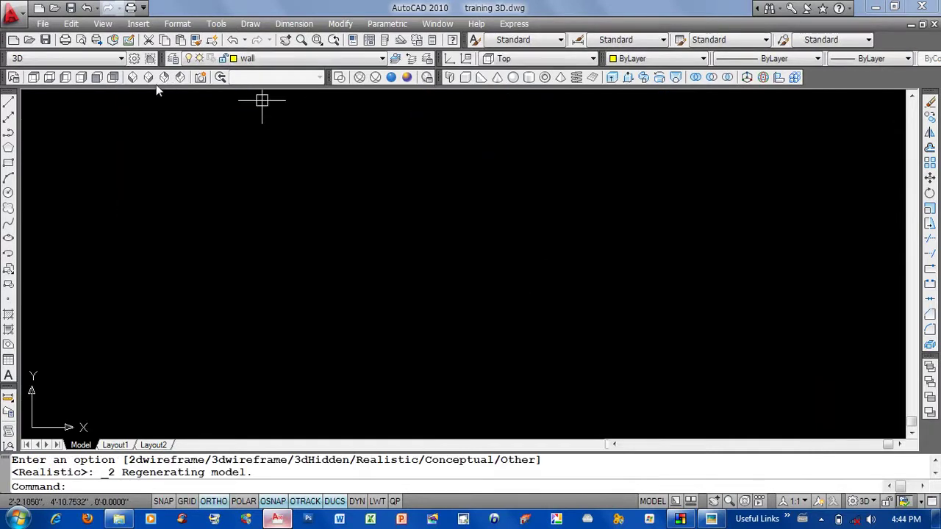
Switch to the SW Isometric view and Zoom All to show the whole drawing.
{"action": "left_click", "coordinate": [132, 77]}
{"action": "type", "text": "z"}
{"action": "key", "text": "Return"}
{"action": "type", "text": "a"}
{"action": "key", "text": "Return"}
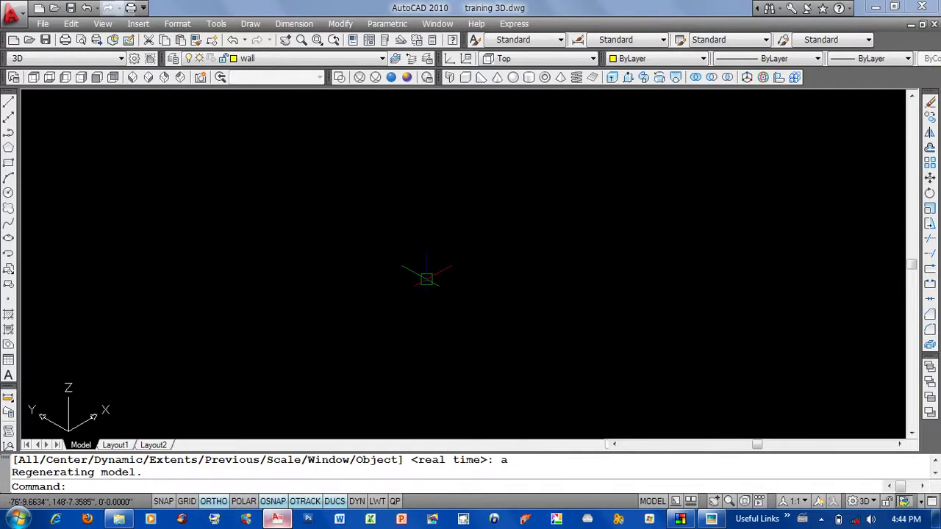
{"action": "type", "text": "z"}
Repeat Zoom All several times to fit both house models in view.
{"action": "key", "text": "Return"}
{"action": "left_click", "coordinate": [559, 222]}
{"action": "type", "text": "z"}
{"action": "key", "text": "Return"}
{"action": "type", "text": "a"}
{"action": "key", "text": "Return"}
{"action": "left_click_drag", "start_coordinate": [517, 224], "coordinate": [345, 312]}
{"action": "type", "text": "z"}
{"action": "key", "text": "Return"}
{"action": "type", "text": "a"}
{"action": "key", "text": "Return"}
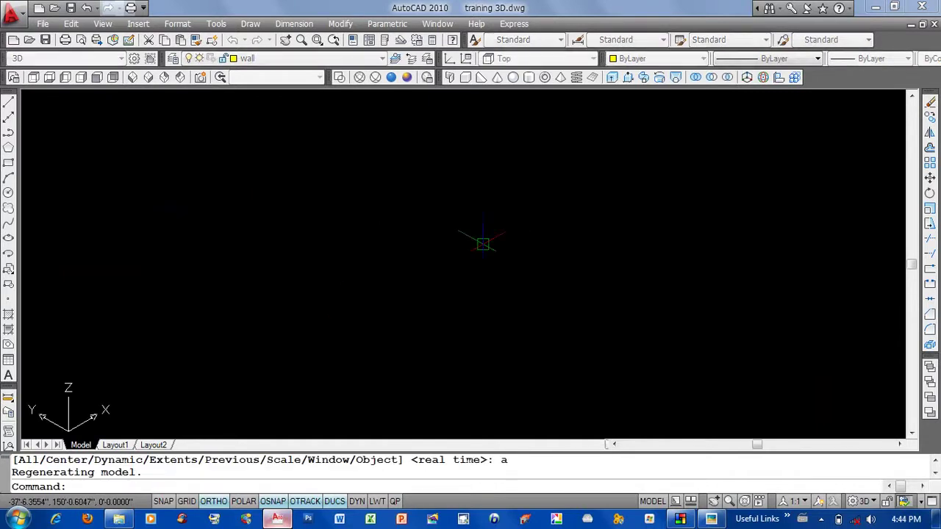
Select all objects and regenerate the display with RE.
{"action": "key", "text": "ctrl+a"}
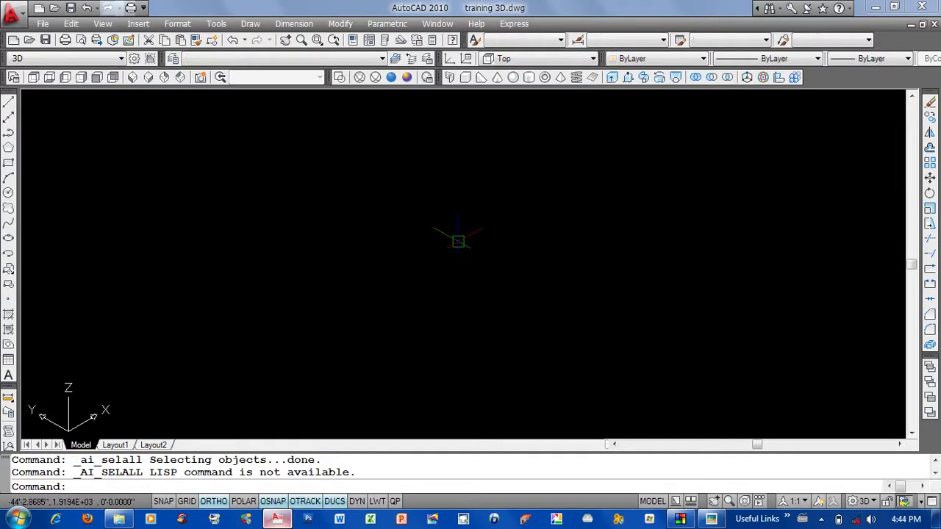
{"action": "key", "text": "ctrl+a"}
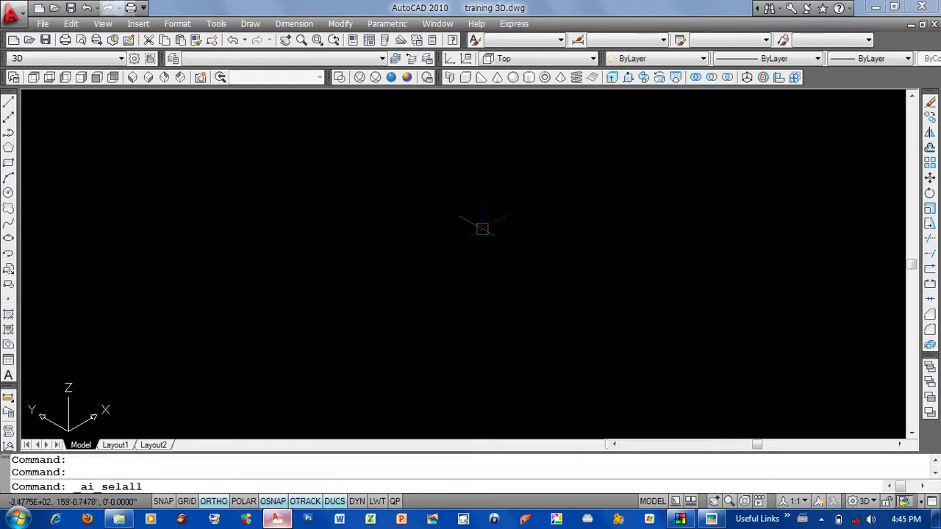
{"action": "left_click_drag", "start_coordinate": [482, 229], "coordinate": [394, 269]}
{"action": "type", "text": "re"}
{"action": "key", "text": "Return"}
{"action": "key", "text": "Return"}
Undo the regen, zoom and isometric view changes three times.
{"action": "type", "text": "u"}
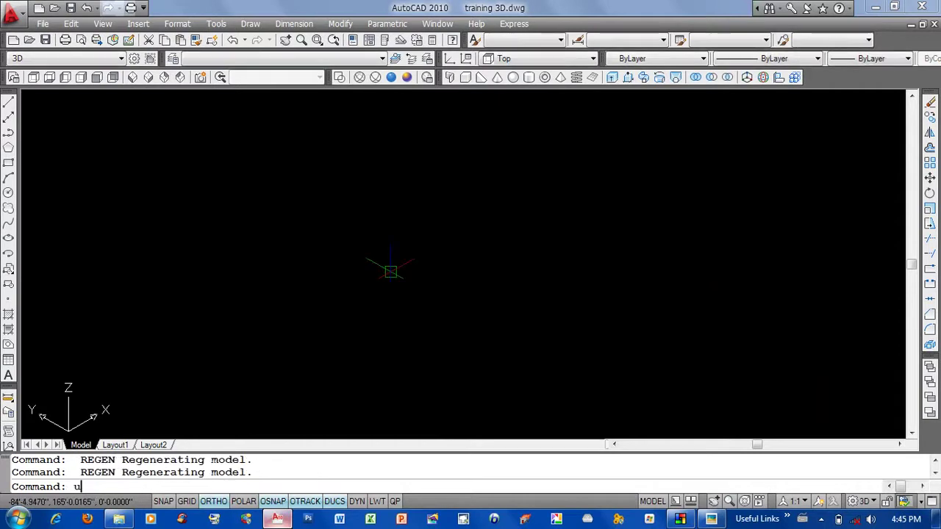
{"action": "key", "text": "Return"}
{"action": "key", "text": "Return"}
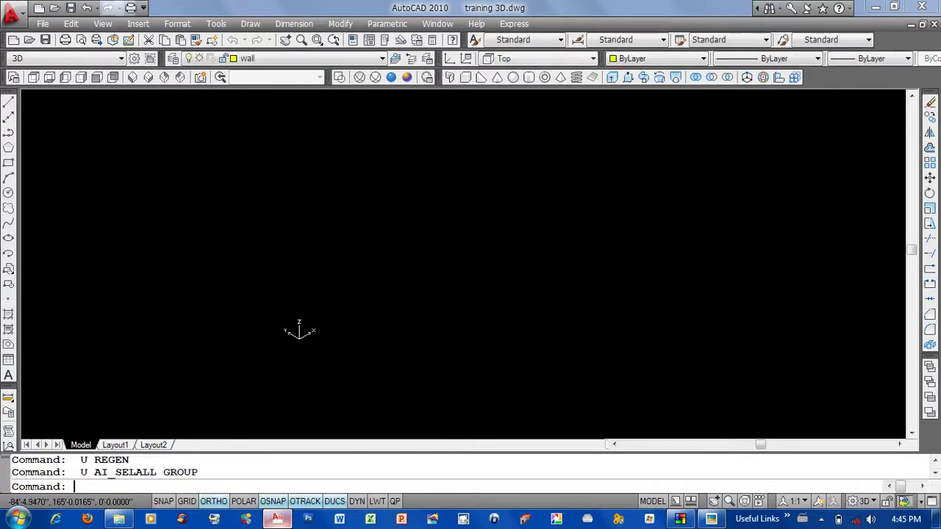
{"action": "key", "text": "Return"}
{"action": "key", "text": "Return"}
{"action": "key", "text": "Return"}
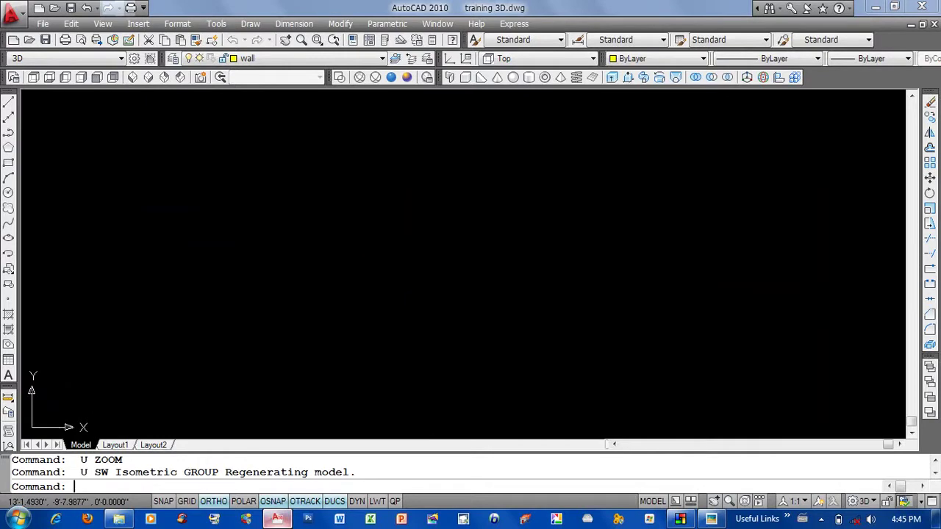
{"action": "key", "text": "Return"}
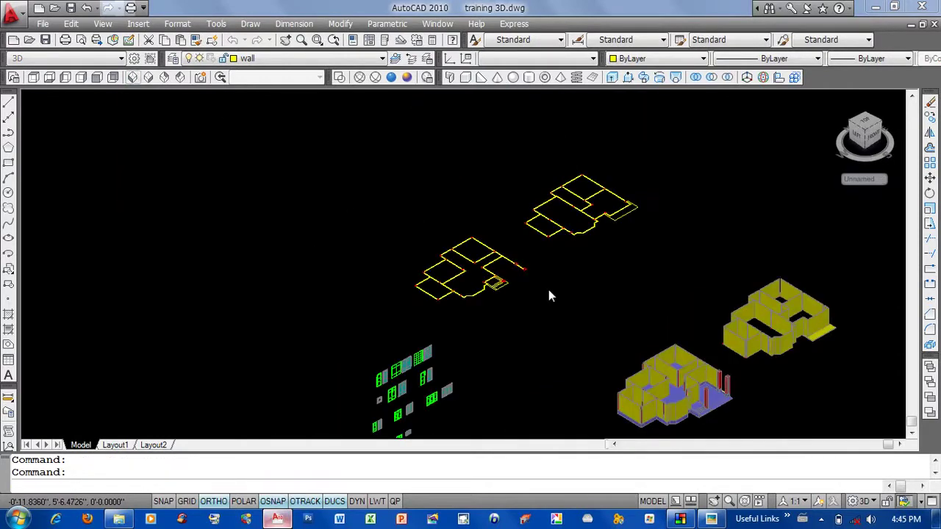
{"action": "left_click", "coordinate": [341, 81]}
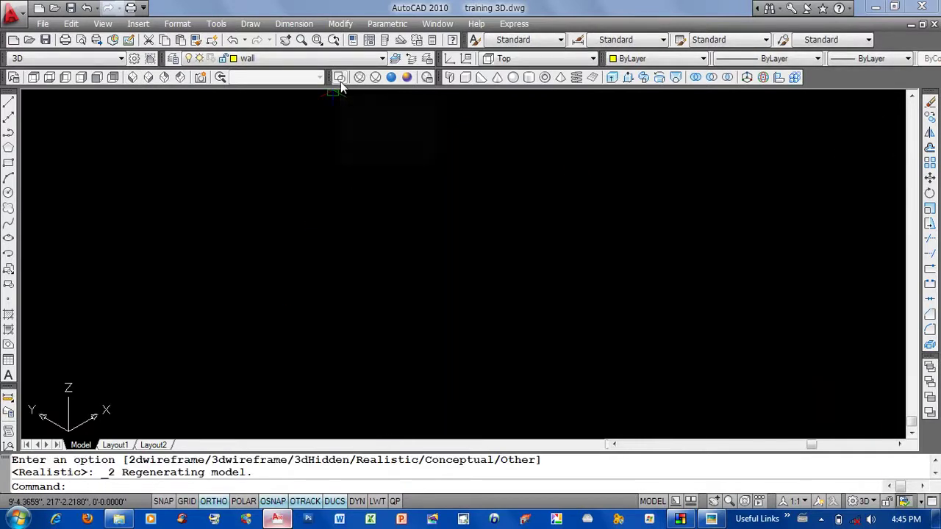
{"action": "type", "text": "u"}
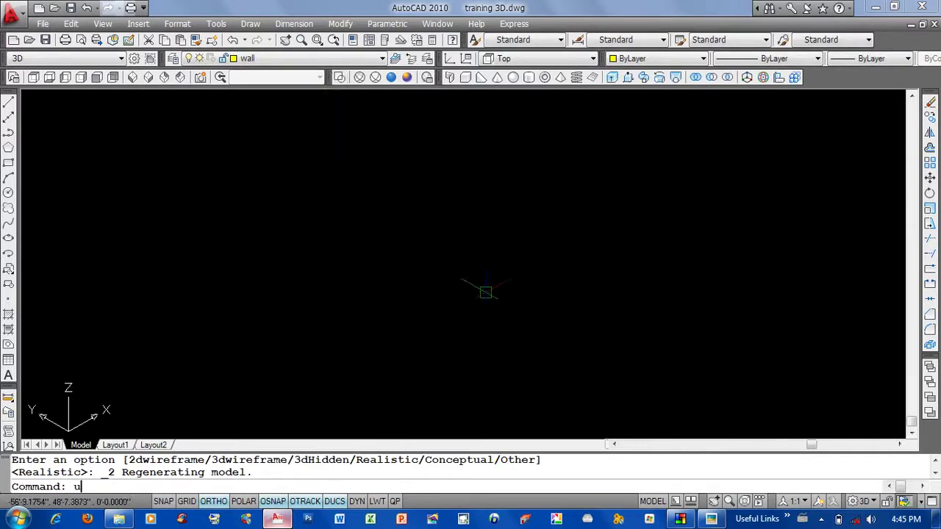
{"action": "key", "text": "Return"}
{"action": "key", "text": "Return"}
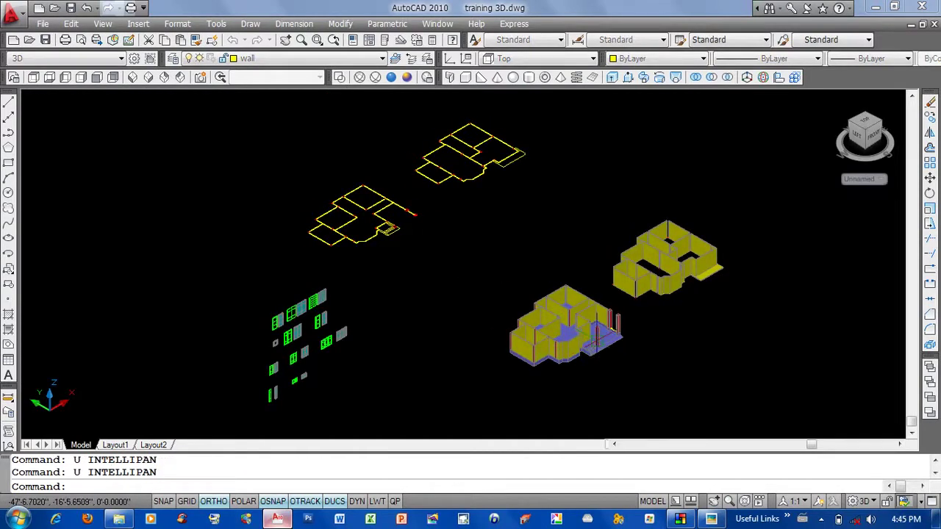
{"action": "scroll", "coordinate": [704, 317], "scroll_direction": "up", "scroll_amount": 2}
{"action": "scroll", "coordinate": [704, 317], "scroll_direction": "up", "scroll_amount": 3}
{"action": "scroll", "coordinate": [704, 317], "scroll_direction": "up", "scroll_amount": 3}
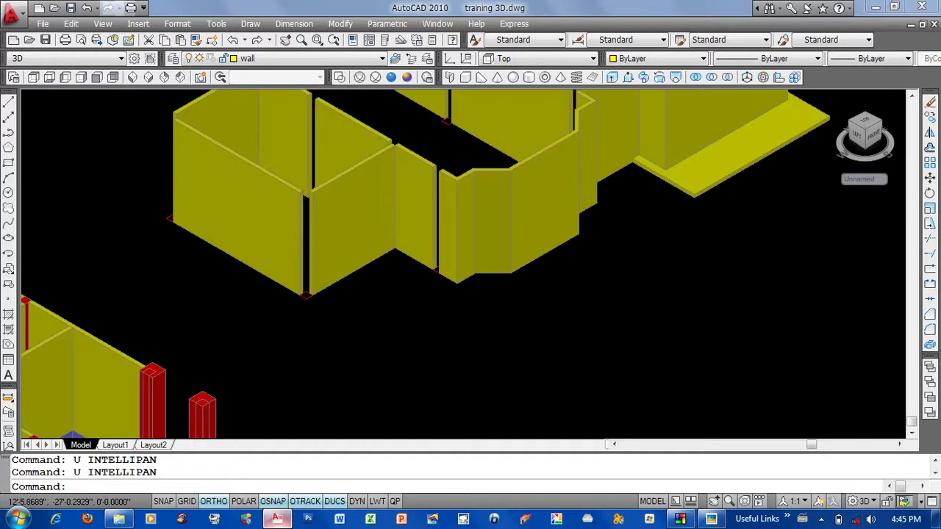
{"action": "middle_click_drag", "start_coordinate": [577, 315], "coordinate": [762, 346]}
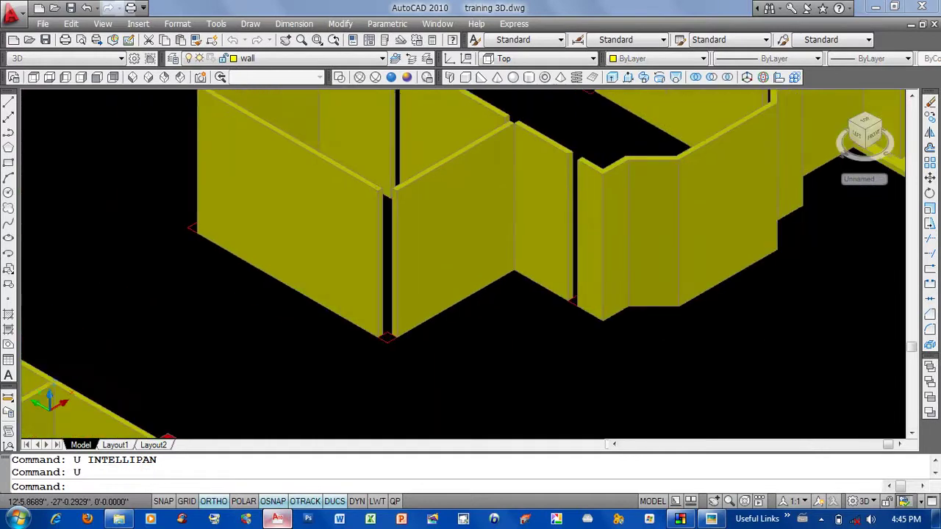
{"action": "scroll", "coordinate": [419, 331], "scroll_direction": "down", "scroll_amount": 5}
{"action": "scroll", "coordinate": [643, 309], "scroll_direction": "up", "scroll_amount": 3}
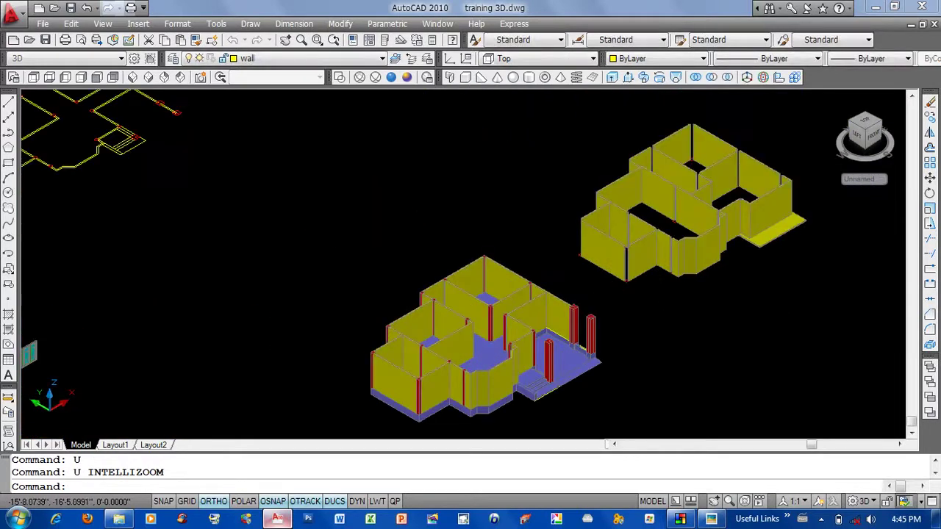
{"action": "type", "text": "u"}
{"action": "key", "text": "Return"}
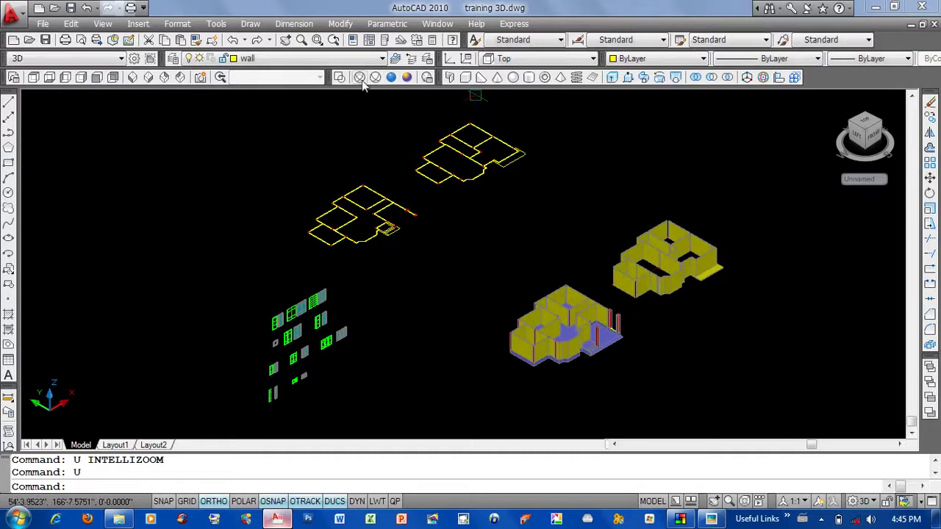
{"action": "double_click", "coordinate": [676, 150]}
{"action": "left_click", "coordinate": [668, 139]}
{"action": "left_click", "coordinate": [651, 150]}
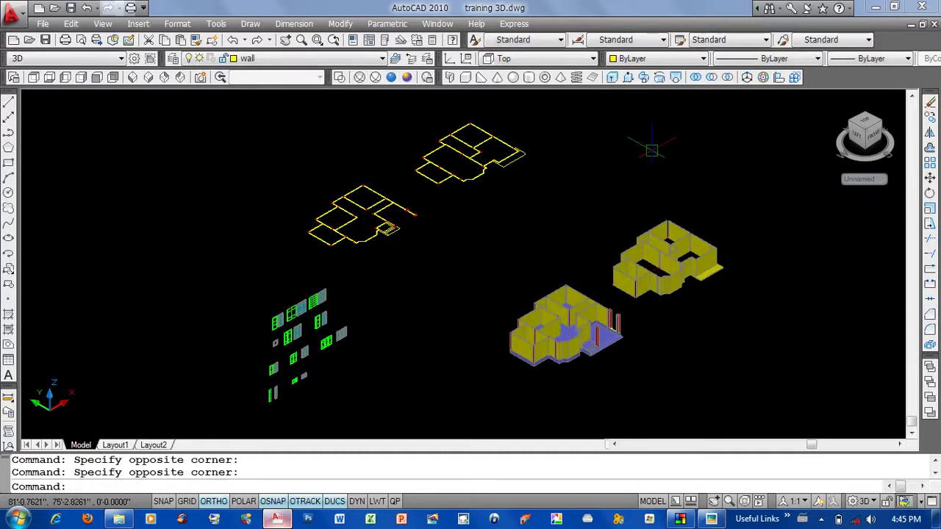